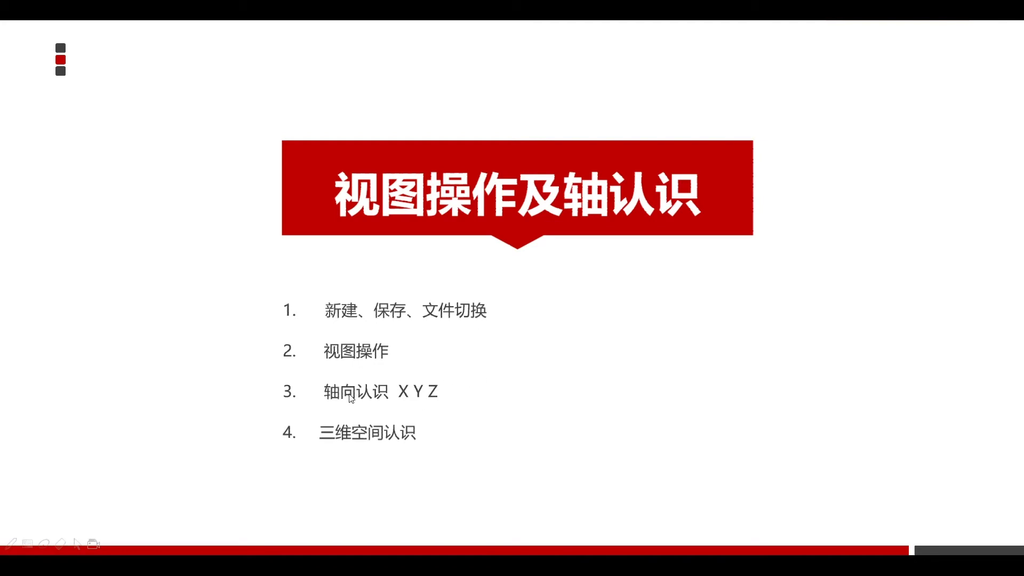
Advance the slideshow to the 轴向认识 slide contrasting 2D XY axes with C4D's XYZ axes.
click(421, 401)
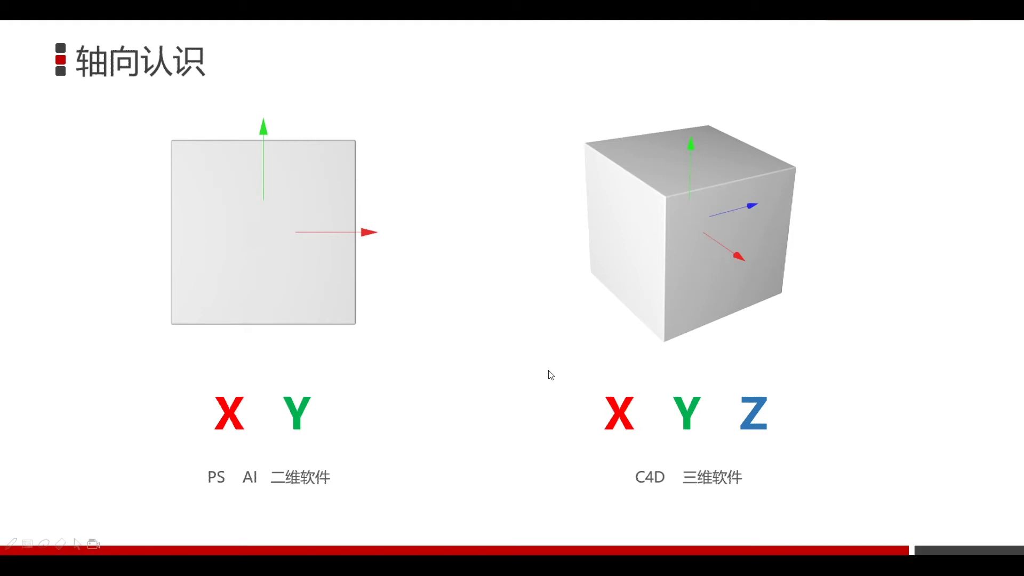
Show the 三维空间认识 four-view slide, then switch to the 小金人模型.c4d scene in Cinema 4D.
click(566, 383)
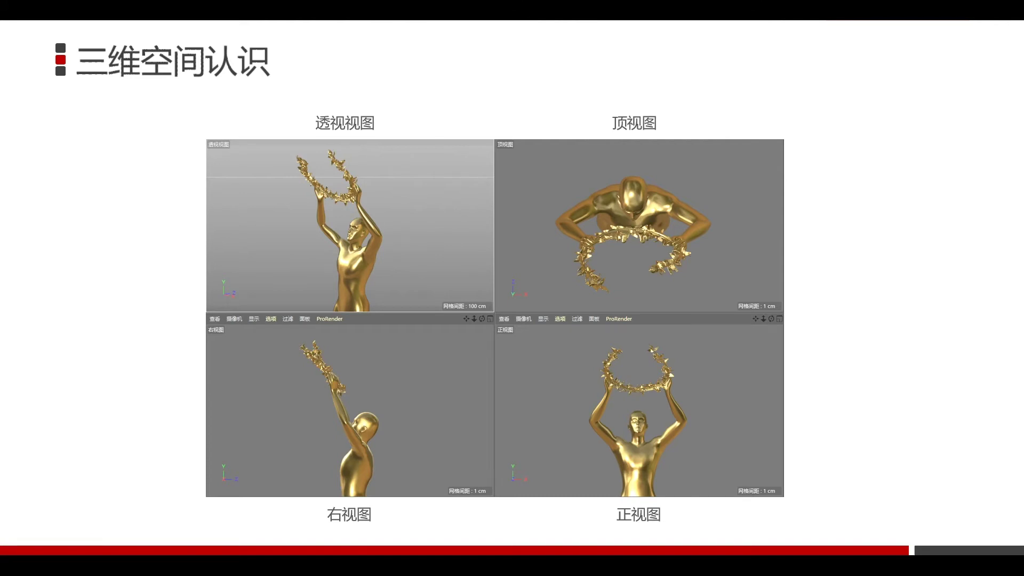
key(alt+Tab)
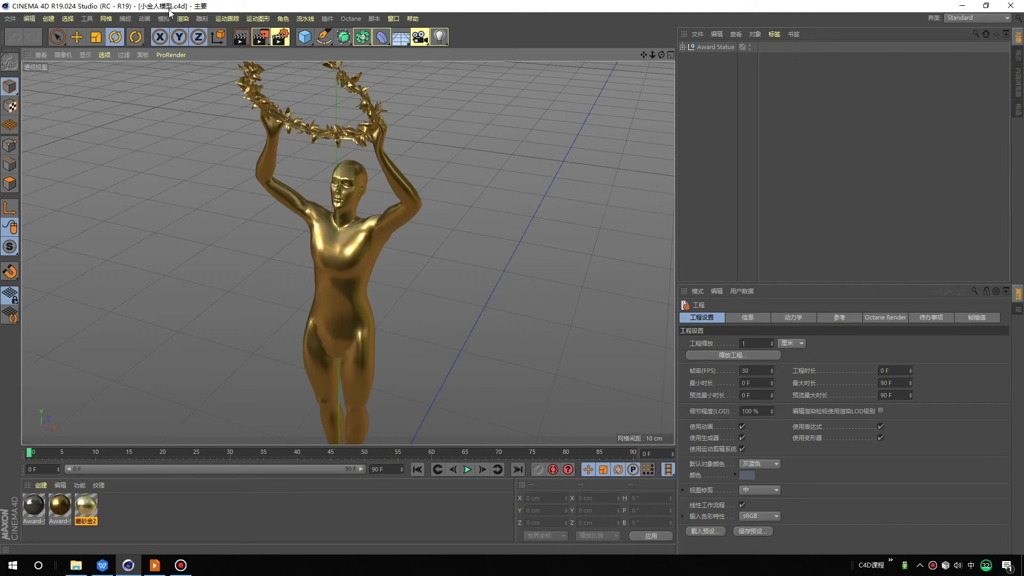
scroll(367, 229, down, 3)
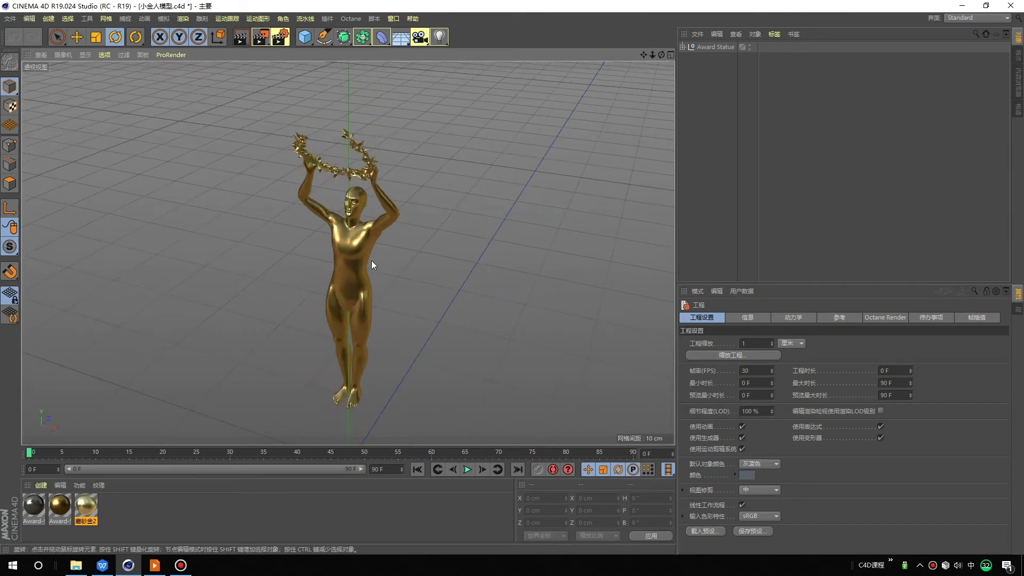
scroll(349, 261, up, 2)
scroll(349, 261, up, 1)
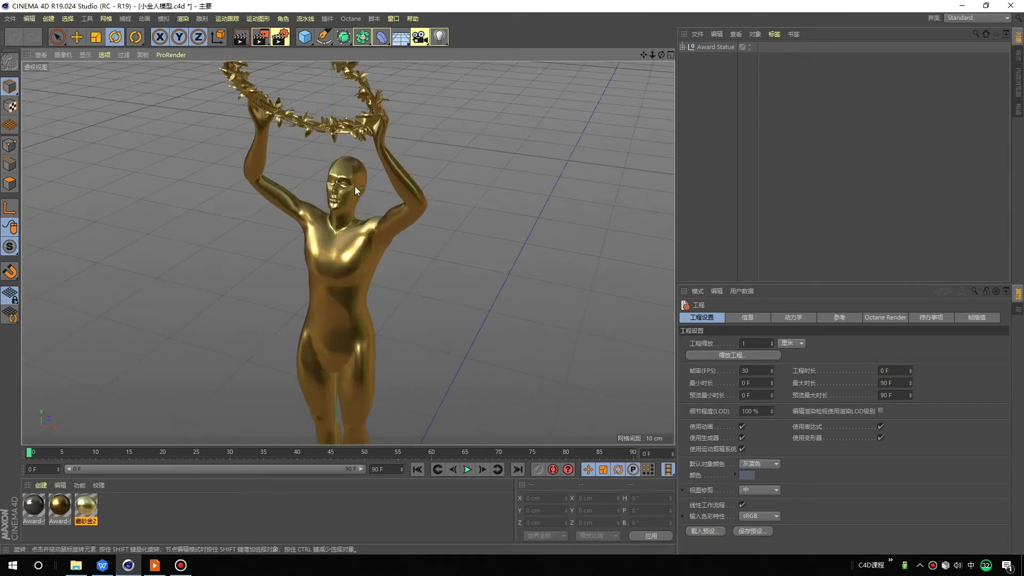
scroll(328, 210, down, 2)
scroll(336, 210, down, 1)
scroll(338, 213, up, 2)
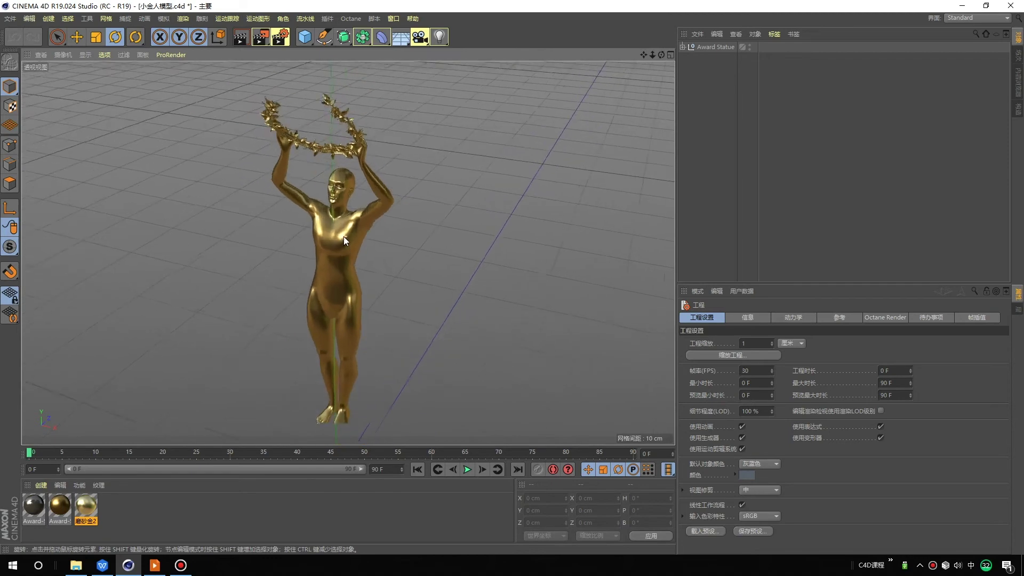
scroll(344, 236, up, 1)
mouse_move(333, 319)
alt+mouse_down()
mouse_move(475, 230)
mouse_move(642, 231)
mouse_move(344, 248)
mouse_move(287, 267)
mouse_move(280, 336)
mouse_move(258, 285)
mouse_move(418, 257)
mouse_move(606, 249)
mouse_move(420, 184)
mouse_move(260, 274)
mouse_move(84, 284)
mouse_move(420, 278)
mouse_move(107, 305)
mouse_move(37, 293)
mouse_move(283, 282)
mouse_move(375, 94)
mouse_move(505, 232)
mouse_move(321, 292)
mouse_move(57, 276)
mouse_move(82, 180)
mouse_move(263, 258)
mouse_move(276, 304)
mouse_move(240, 318)
mouse_move(251, 320)
alt+mouse_up()
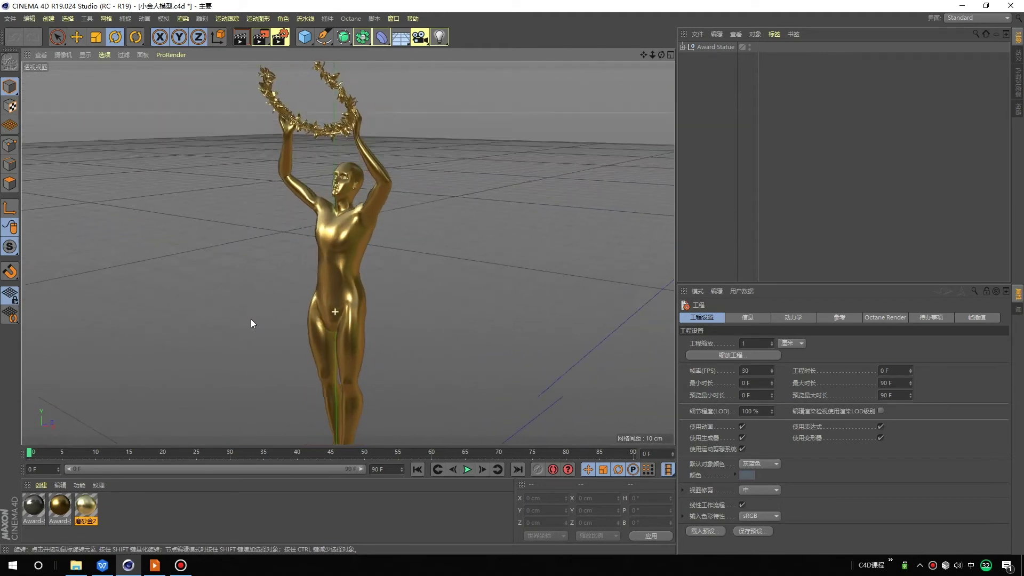
scroll(336, 179, up, 5)
scroll(336, 179, up, 2)
scroll(338, 176, up, 2)
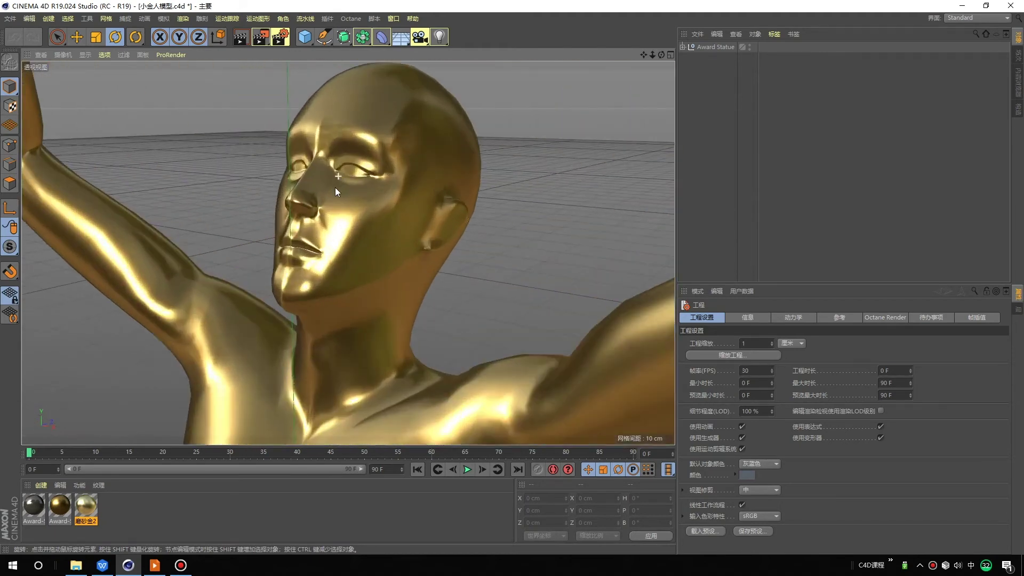
scroll(335, 186, up, 2)
scroll(335, 187, down, 2)
scroll(335, 187, down, 5)
scroll(349, 157, up, 2)
scroll(350, 166, down, 2)
scroll(350, 167, down, 1)
scroll(345, 202, up, 2)
scroll(348, 230, up, 2)
scroll(363, 160, up, 2)
mouse_move(356, 139)
alt+mouse_down()
mouse_move(346, 252)
mouse_move(392, 148)
mouse_move(414, 169)
mouse_move(394, 200)
mouse_move(244, 205)
mouse_move(325, 244)
mouse_move(444, 230)
mouse_move(376, 258)
mouse_move(474, 274)
alt+mouse_up()
mouse_move(384, 228)
alt+mouse_down()
mouse_move(475, 206)
mouse_move(476, 232)
mouse_move(512, 298)
mouse_move(488, 302)
mouse_move(450, 219)
mouse_move(219, 209)
mouse_move(440, 212)
mouse_move(450, 285)
mouse_move(395, 216)
mouse_move(439, 221)
mouse_move(411, 203)
mouse_move(398, 273)
mouse_move(409, 268)
mouse_move(322, 196)
mouse_move(367, 227)
alt+mouse_up()
scroll(449, 222, down, 5)
scroll(449, 222, down, 3)
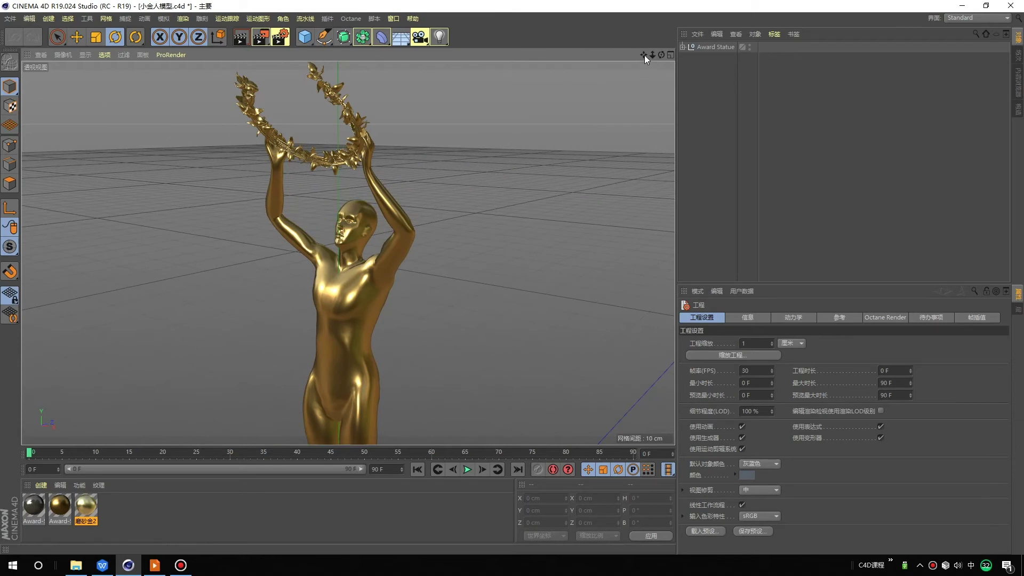
Zoom out on the trophy and split the viewport into perspective, top, right and front views.
mouse_move(652, 54)
mouse_down()
mouse_move(635, 55)
mouse_move(660, 54)
mouse_up()
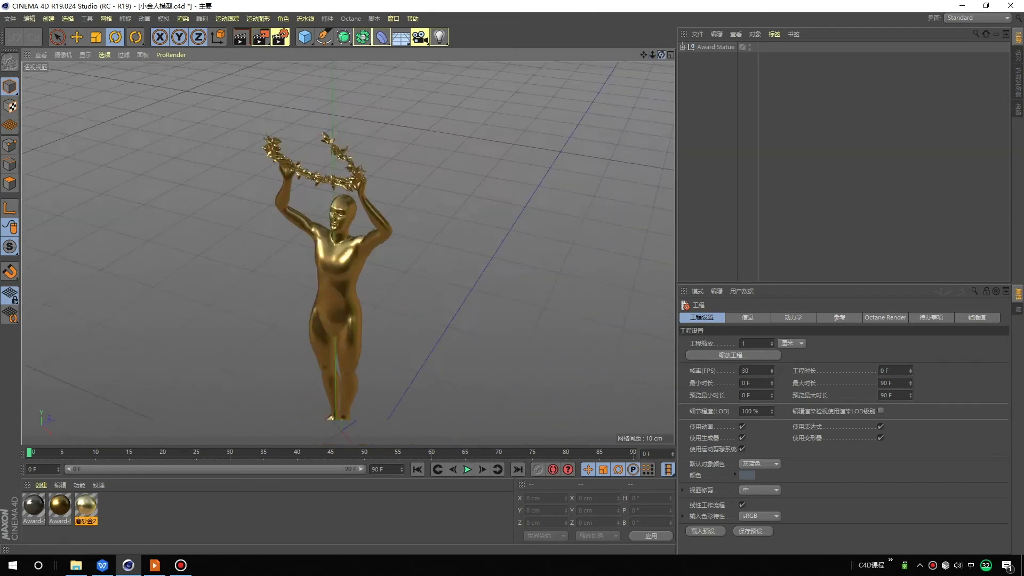
click(671, 54)
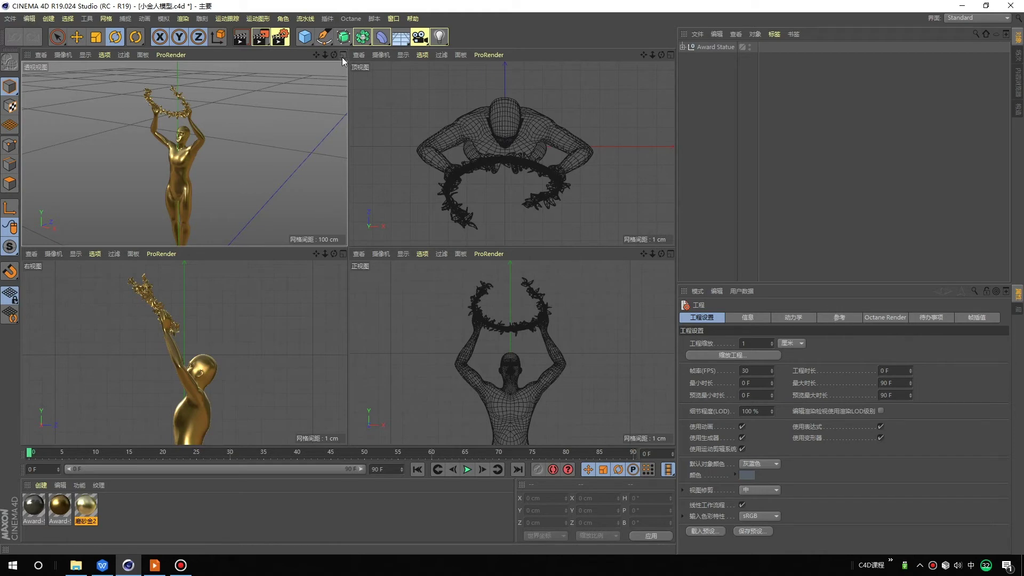
ctrl+shift+drag(343, 61, 343, 197)
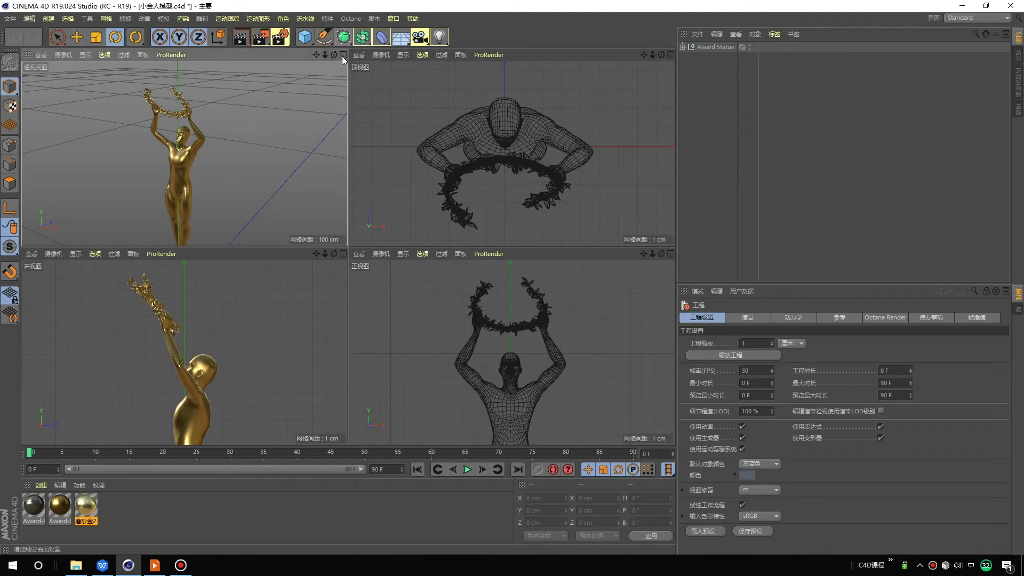
click(343, 55)
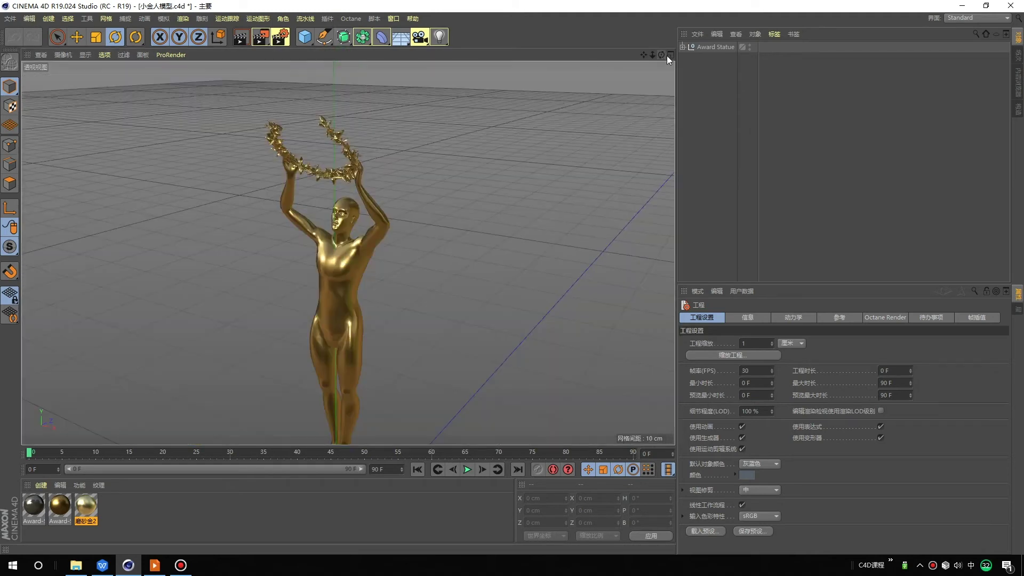
click(670, 55)
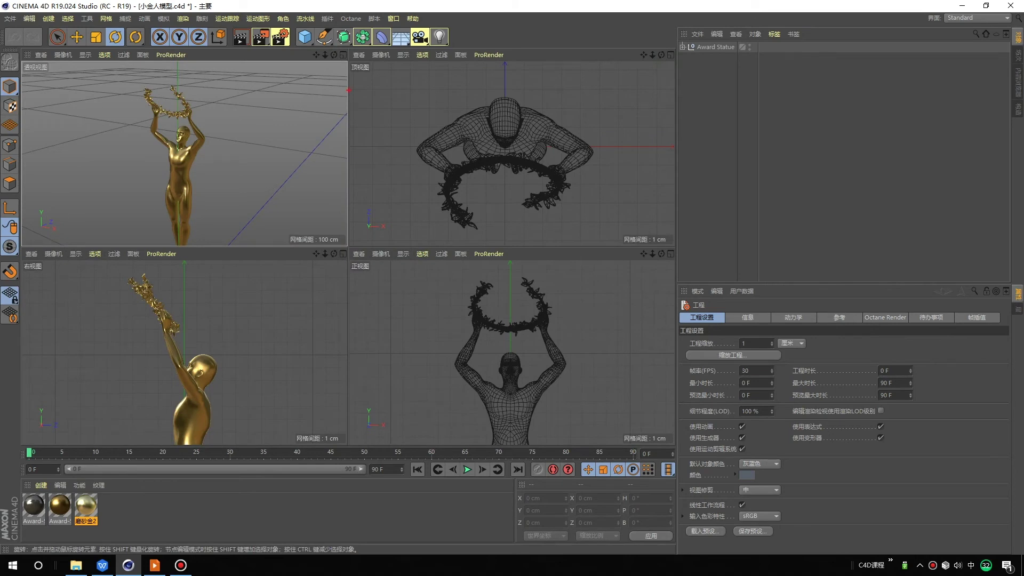
drag(287, 101, 341, 55)
drag(650, 78, 670, 58)
drag(636, 281, 670, 256)
drag(323, 278, 344, 256)
drag(350, 73, 370, 74)
drag(352, 274, 376, 275)
drag(23, 72, 68, 73)
drag(25, 273, 72, 276)
key(Escape)
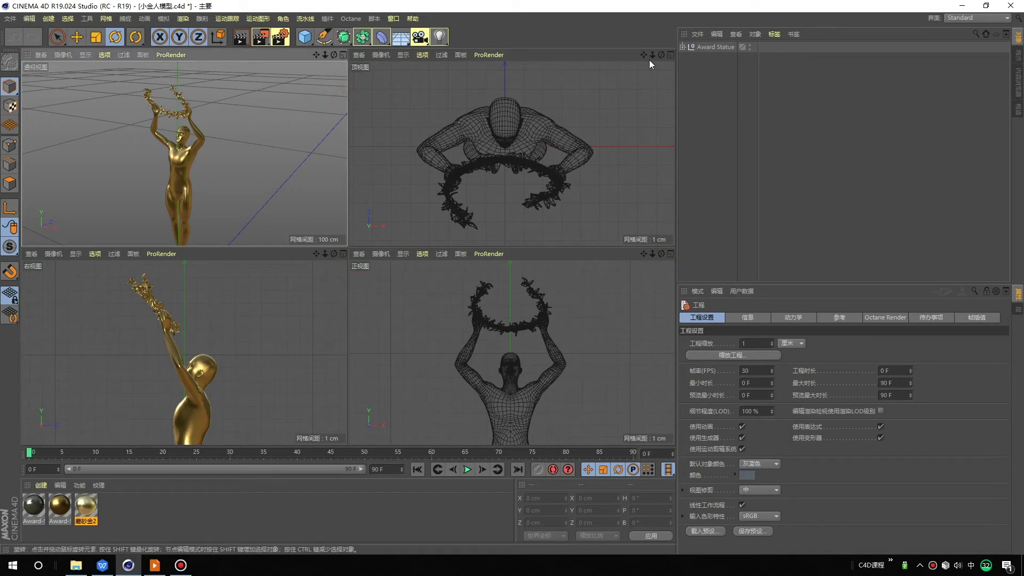
click(669, 55)
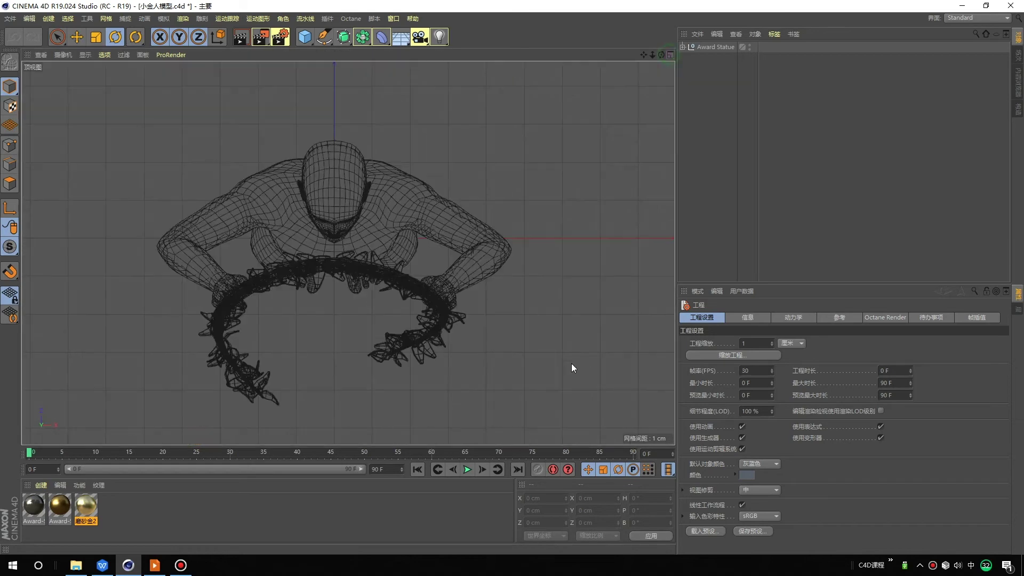
click(671, 55)
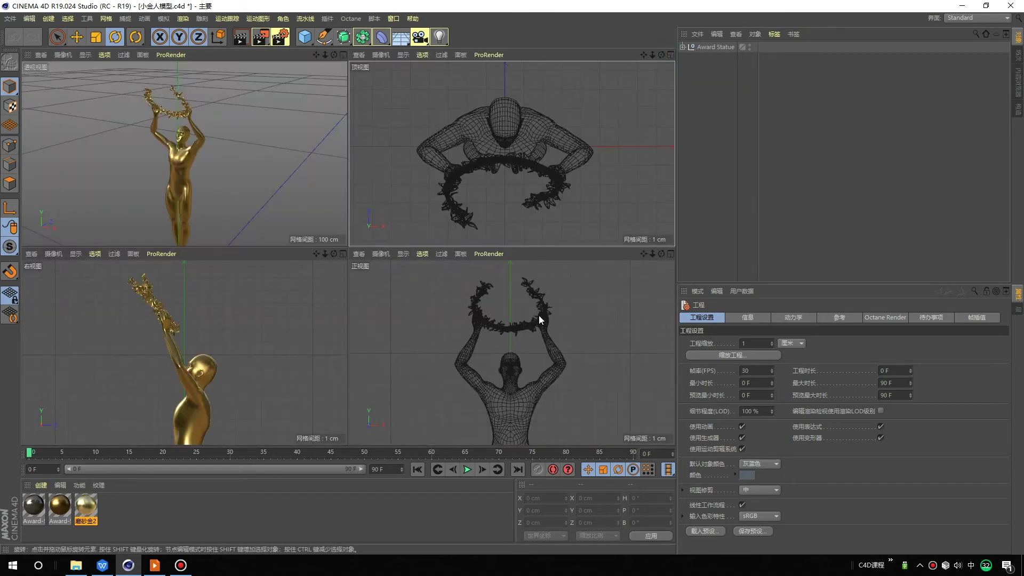
click(669, 255)
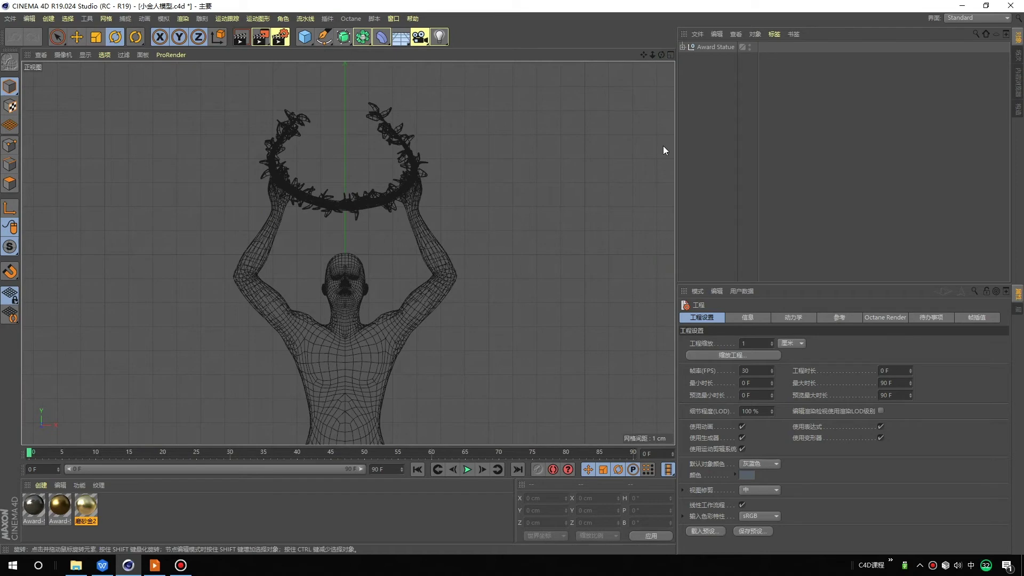
click(670, 55)
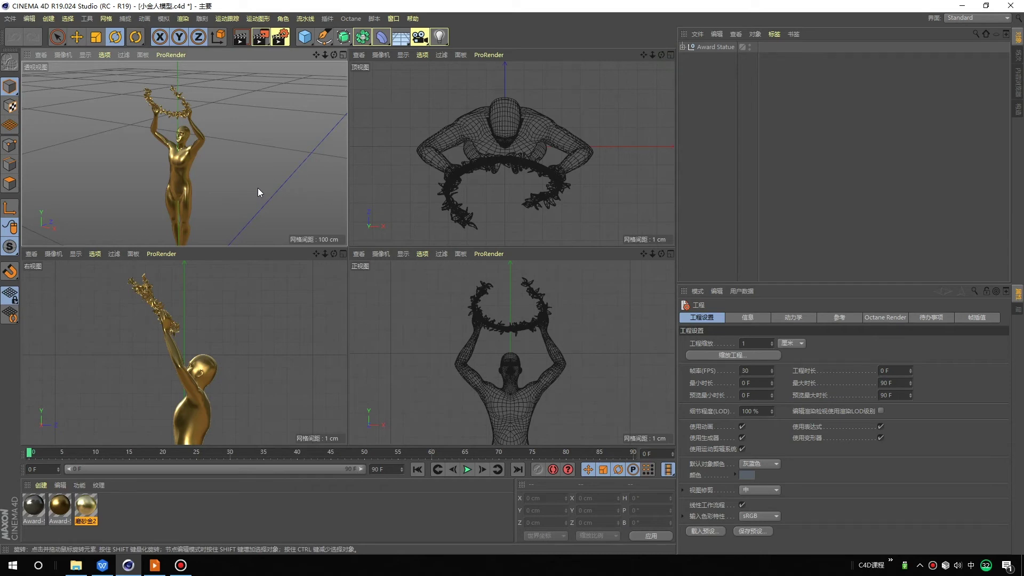
middle_click(253, 170)
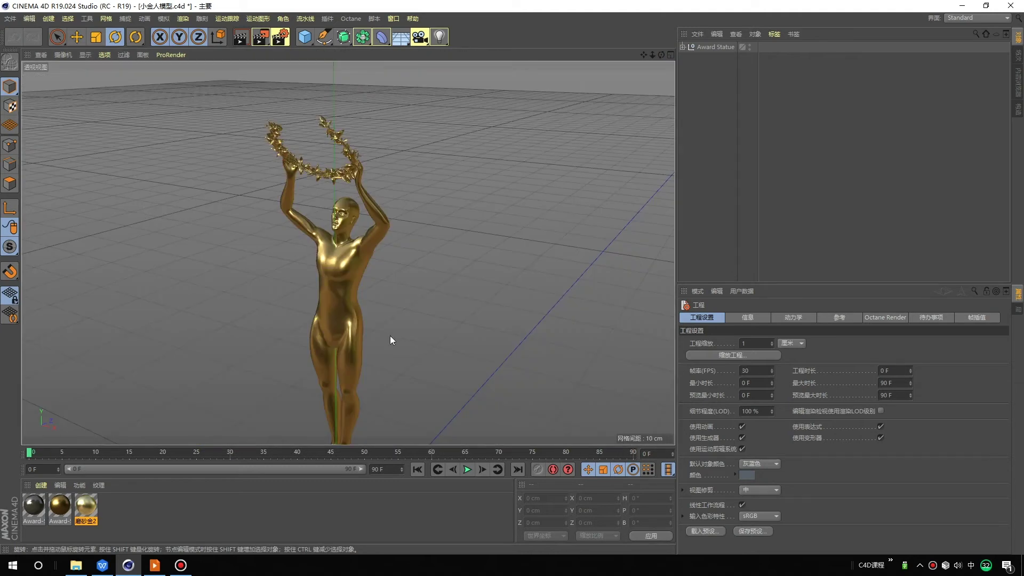
middle_click(297, 224)
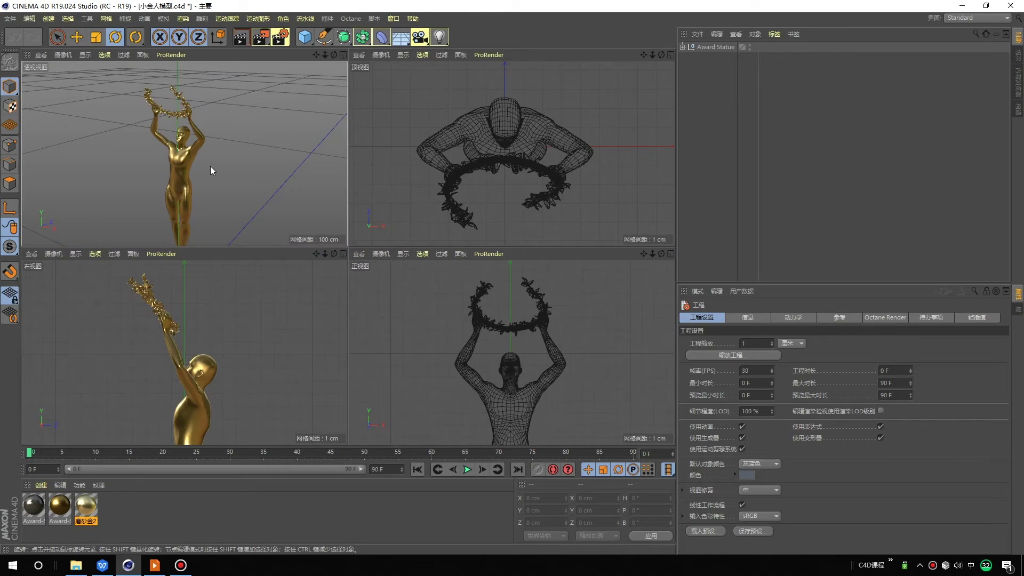
middle_click(210, 166)
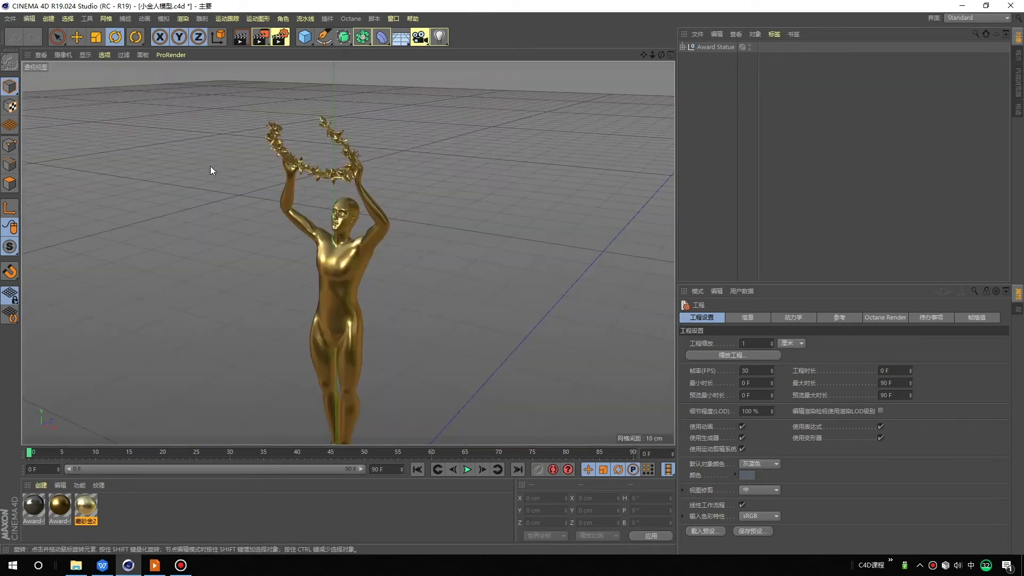
middle_click(210, 167)
middle_click(232, 171)
middle_click(391, 220)
middle_click(279, 195)
click(279, 195)
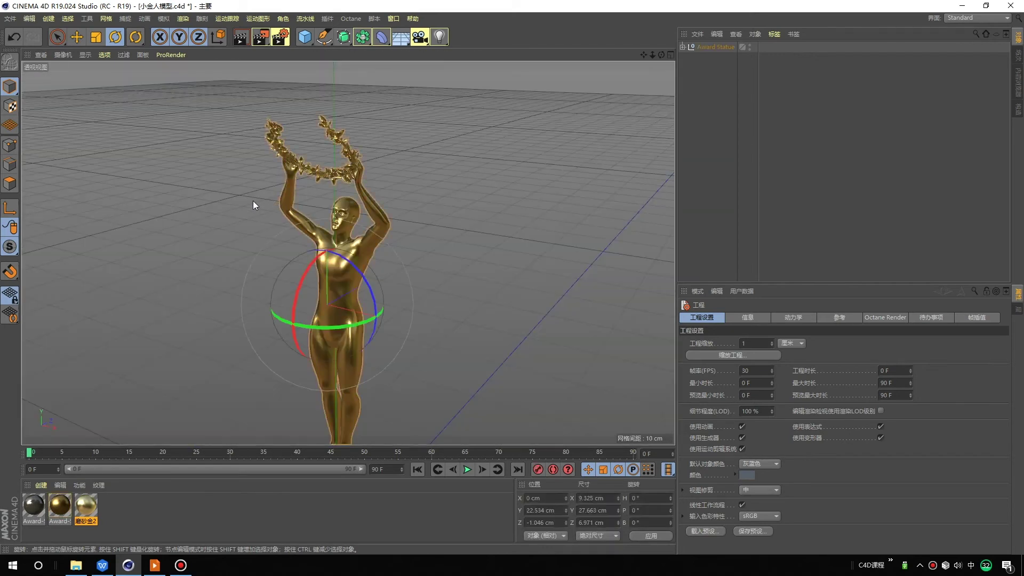
middle_click(254, 201)
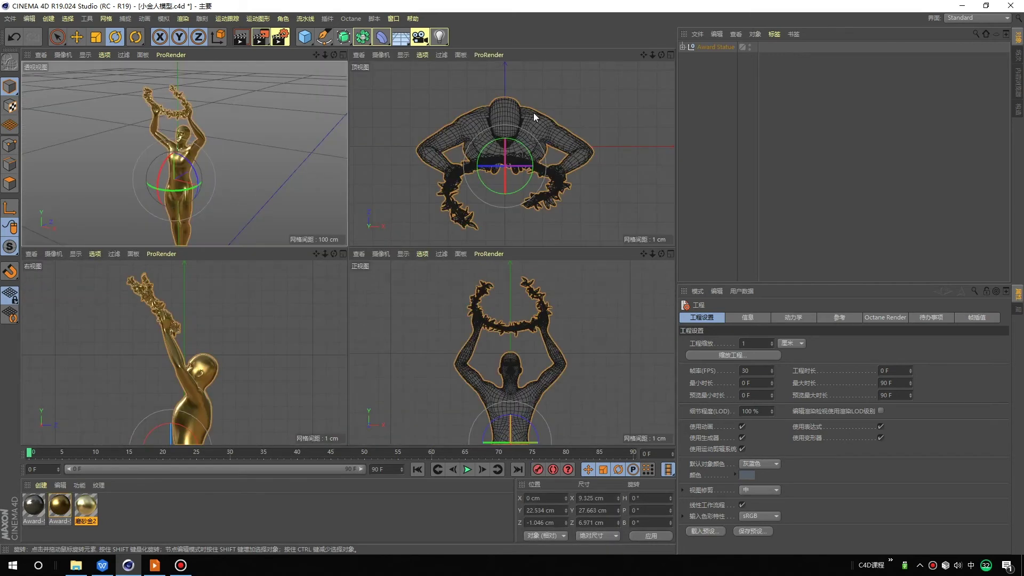
middle_click(608, 129)
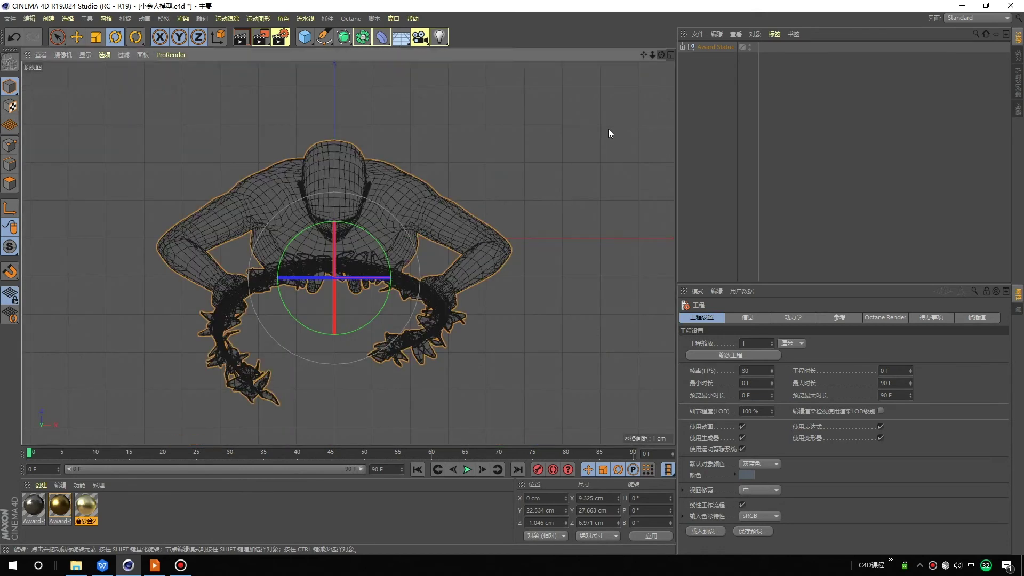
middle_click(610, 129)
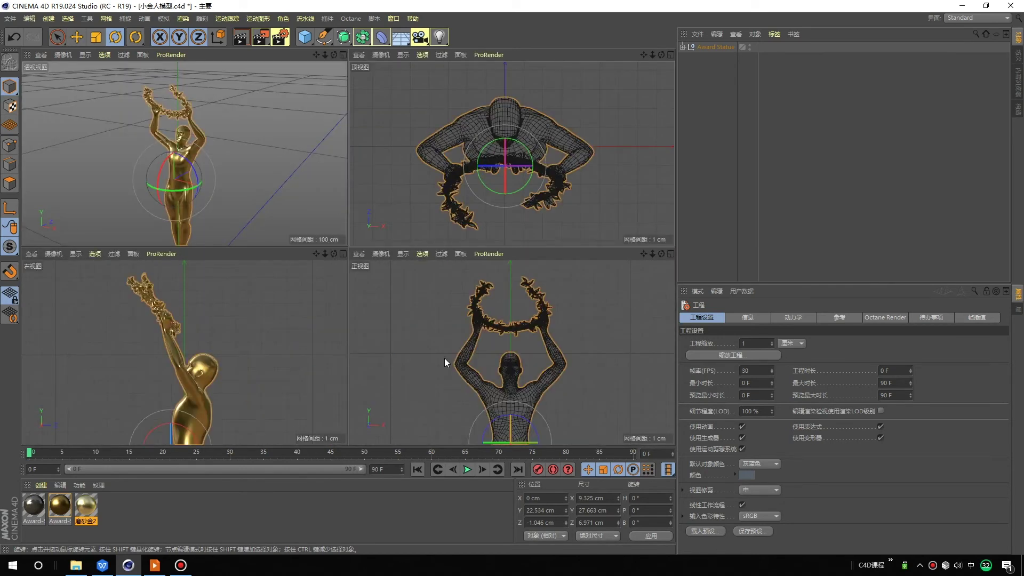
middle_click(420, 320)
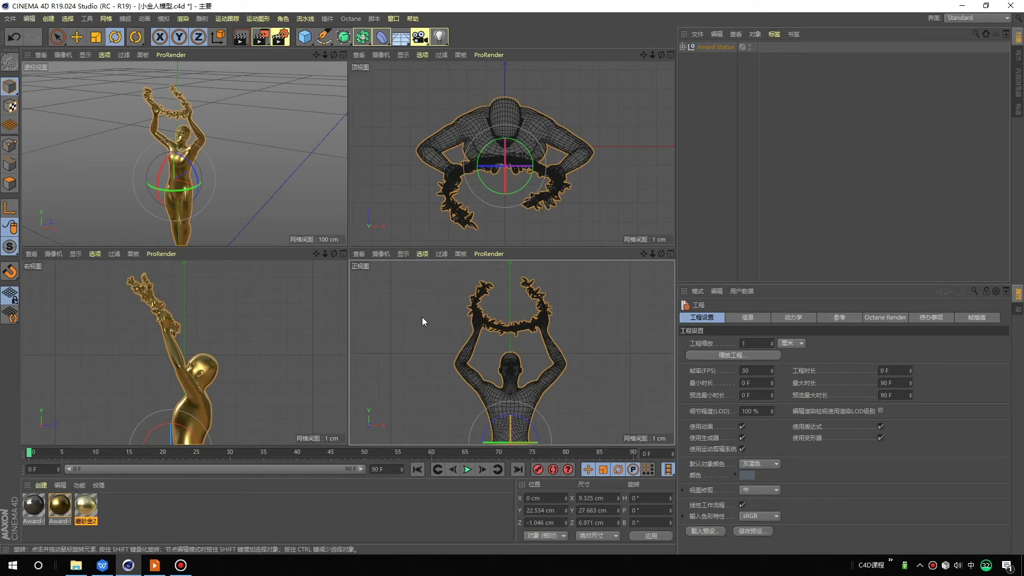
middle_click(168, 372)
middle_click(177, 363)
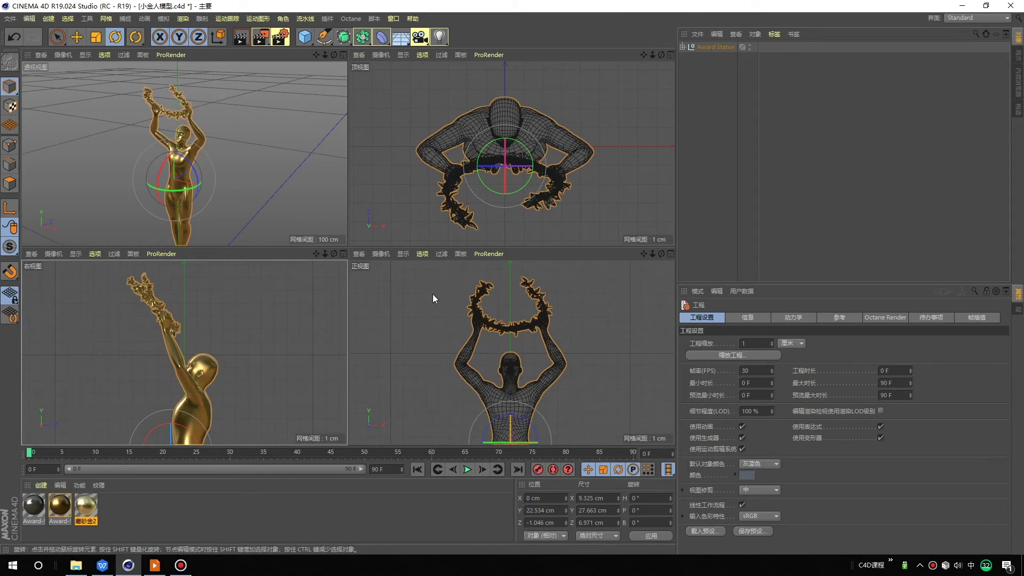
click(289, 175)
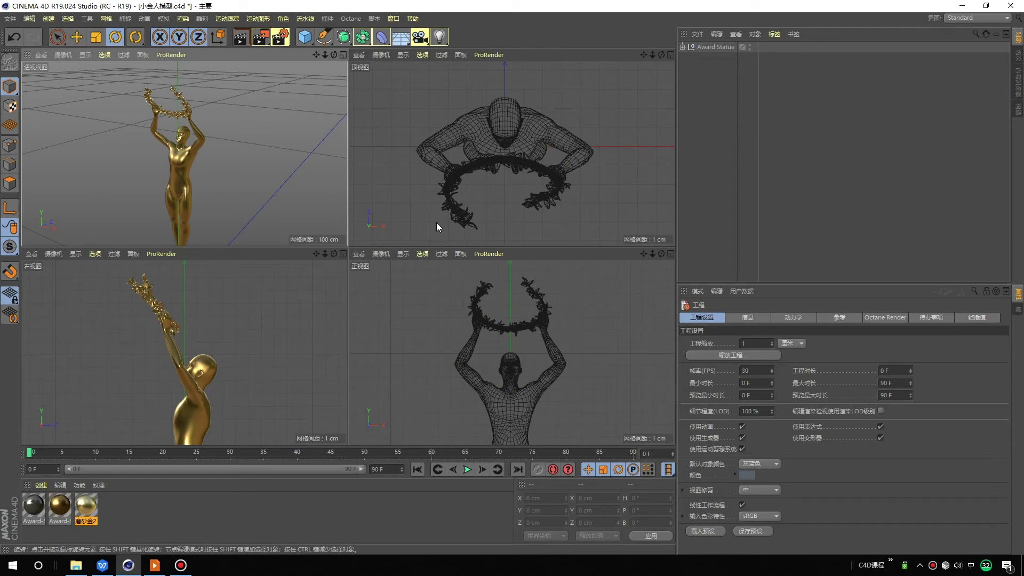
Zoom out and orbit the right view upright, zoom out the front view, then return to the slideshow.
scroll(214, 391, down, 1)
scroll(199, 427, down, 1)
scroll(208, 406, down, 1)
mouse_move(216, 398)
alt+mouse_down()
mouse_move(195, 380)
mouse_move(200, 360)
mouse_move(222, 353)
mouse_move(209, 355)
alt+mouse_up()
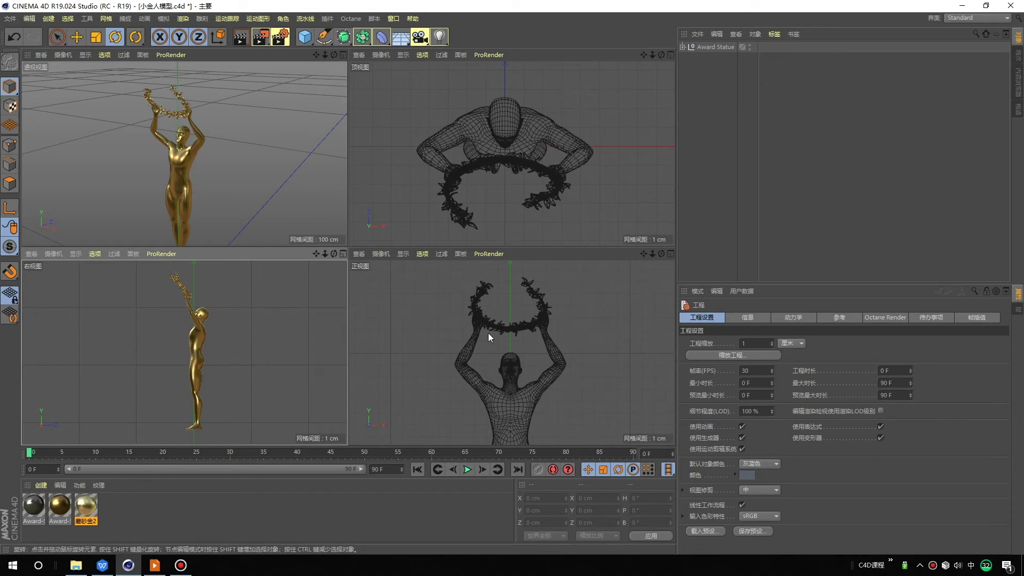
scroll(527, 427, down, 3)
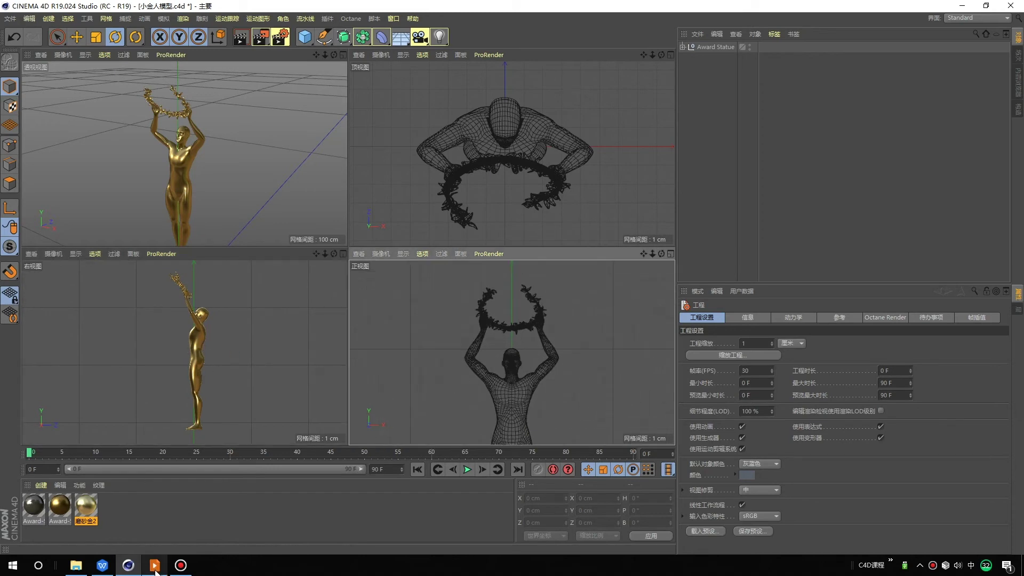
click(154, 566)
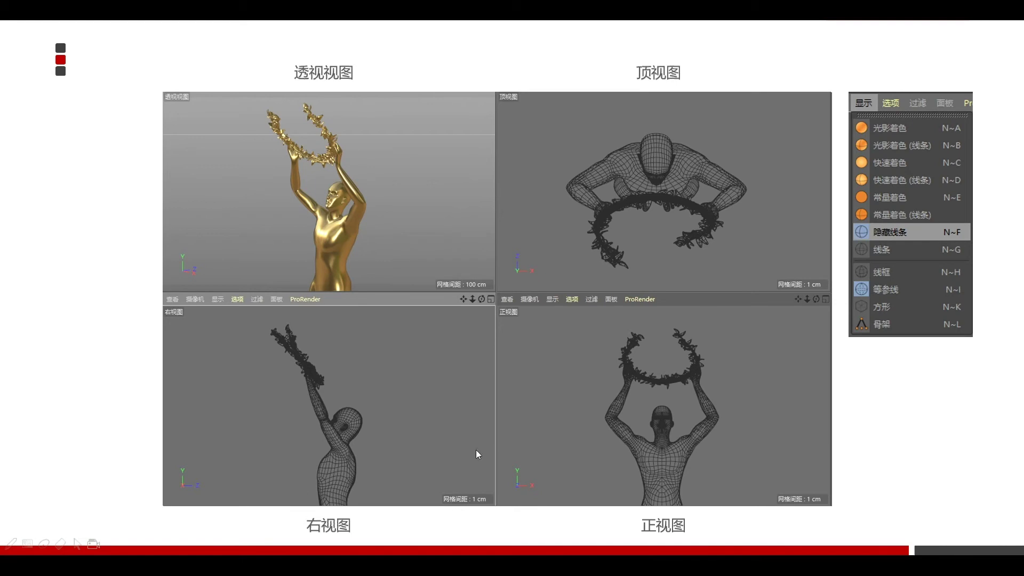
Advance the slide build to the gold-shaded four views, then return to Cinema 4D.
click(580, 295)
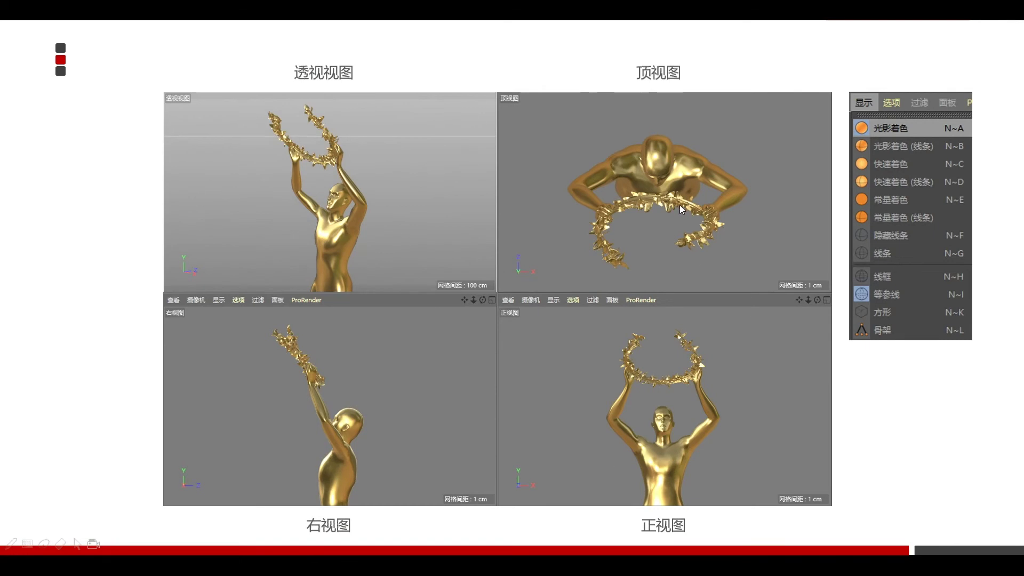
key(alt+Tab)
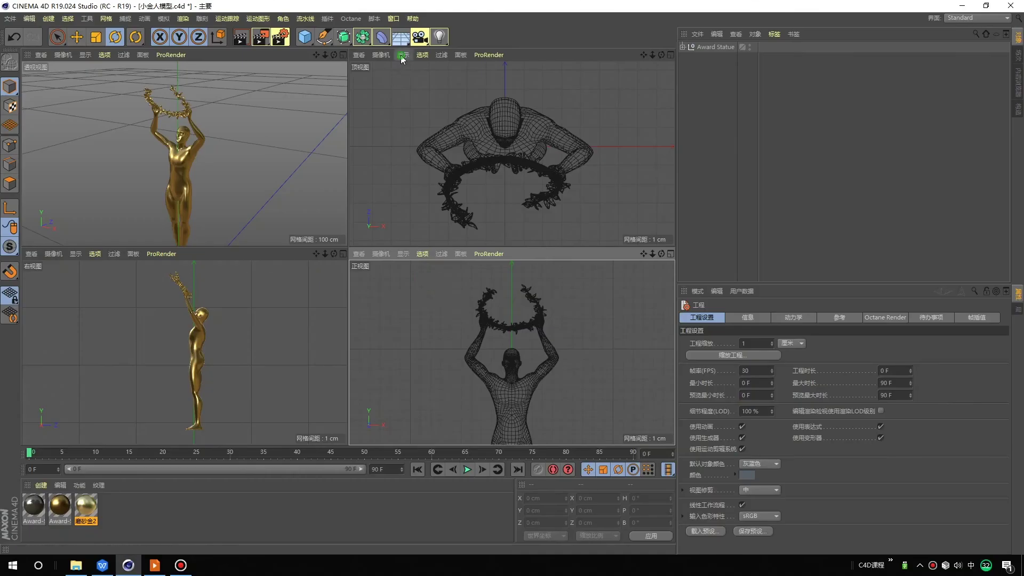
Try Gouraud Shading in the top and front views and keep the perspective view gold-shaded.
click(403, 55)
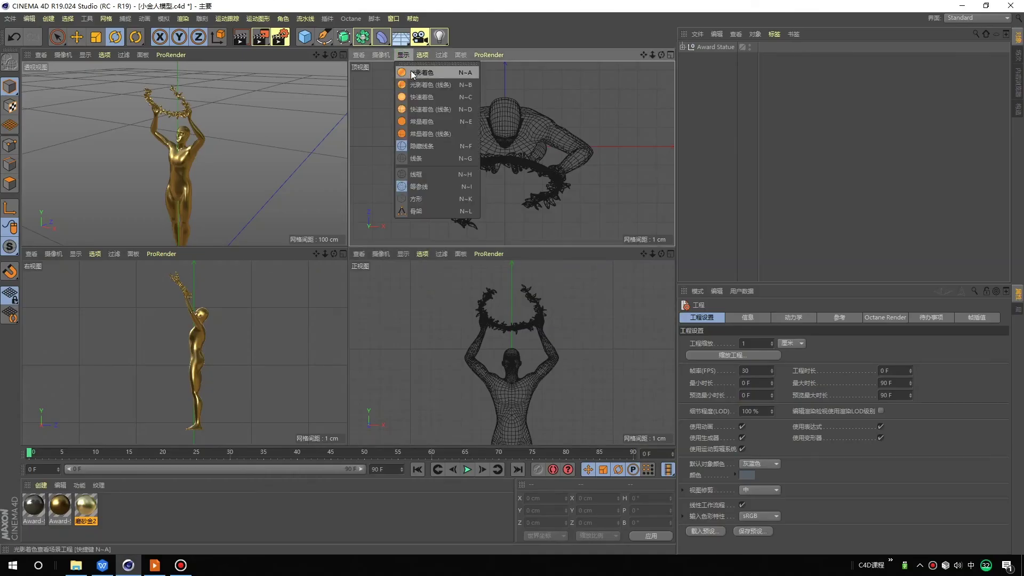
click(410, 71)
click(405, 56)
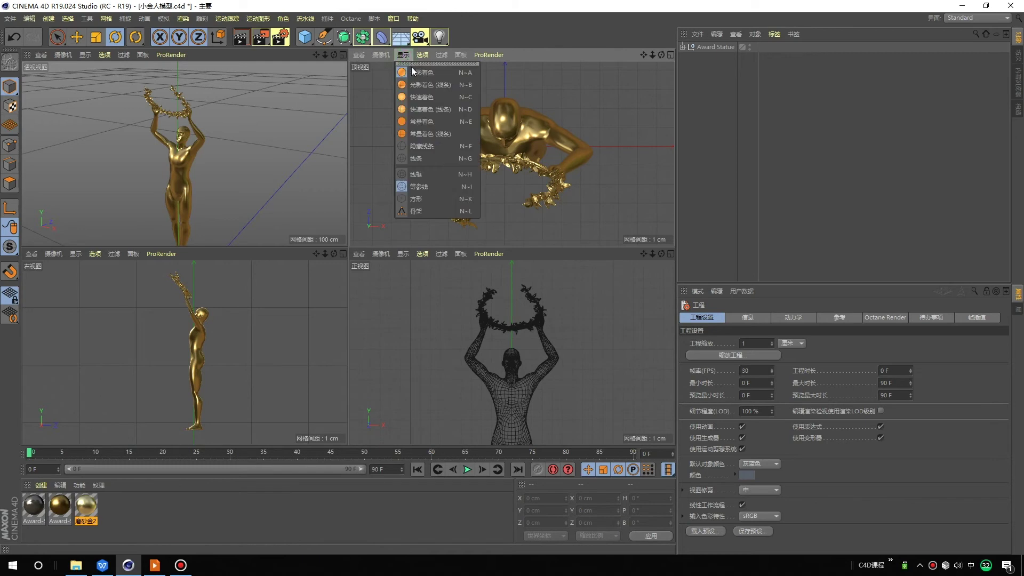
key(Escape)
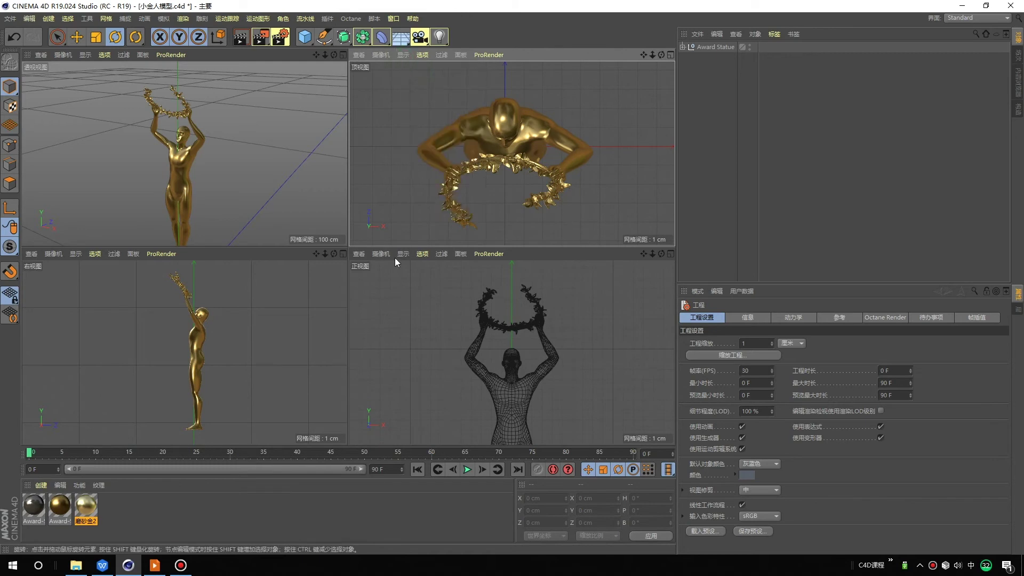
click(402, 253)
click(413, 272)
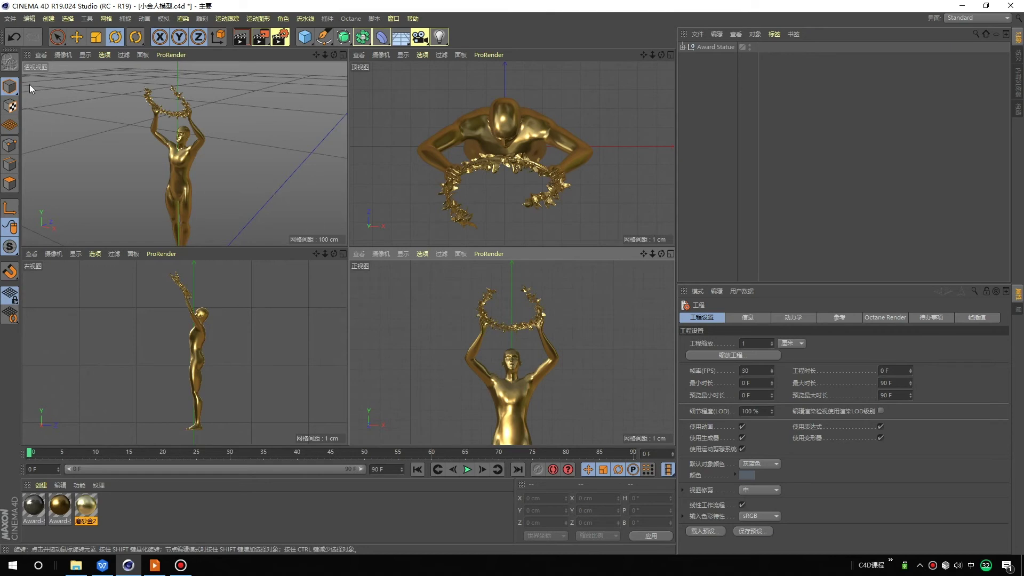
click(85, 55)
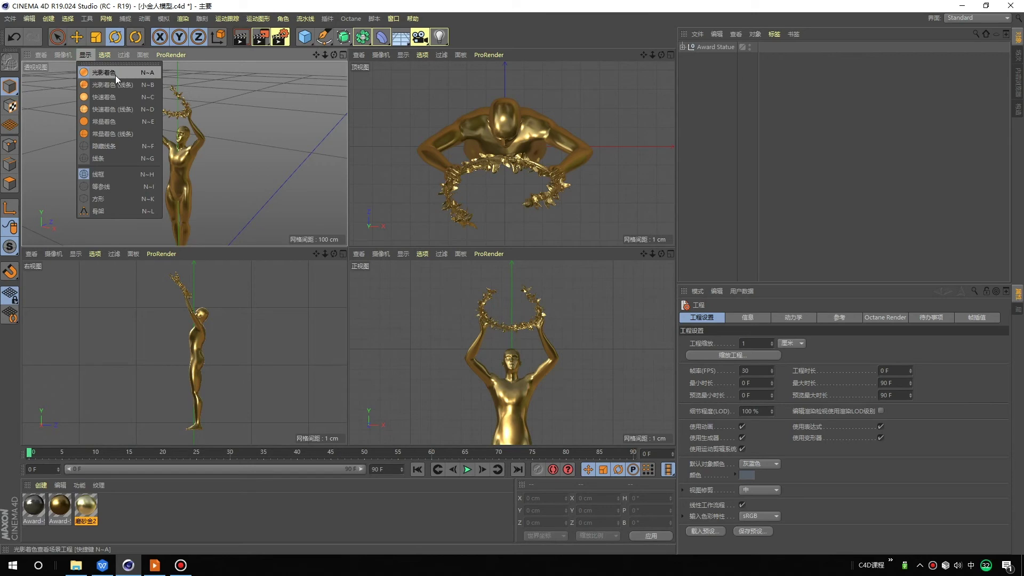
click(168, 175)
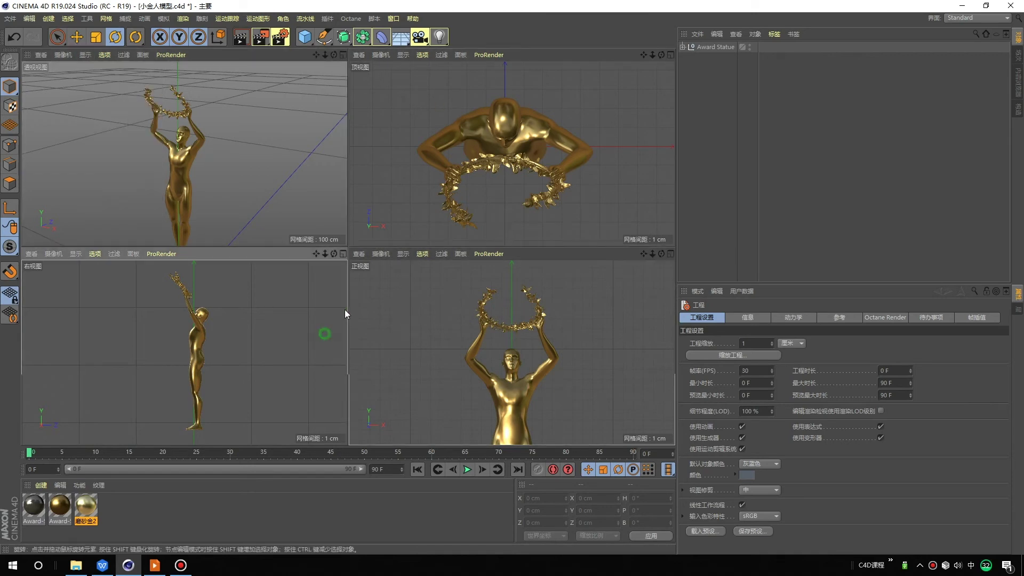
Set the top and front views to Hidden Line and the right view to Lines.
click(401, 55)
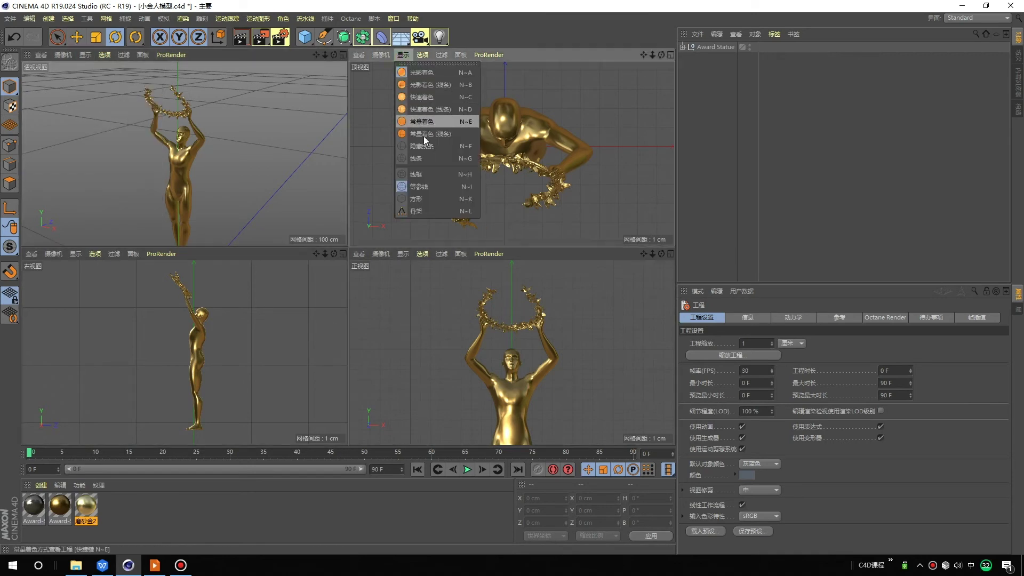
click(425, 147)
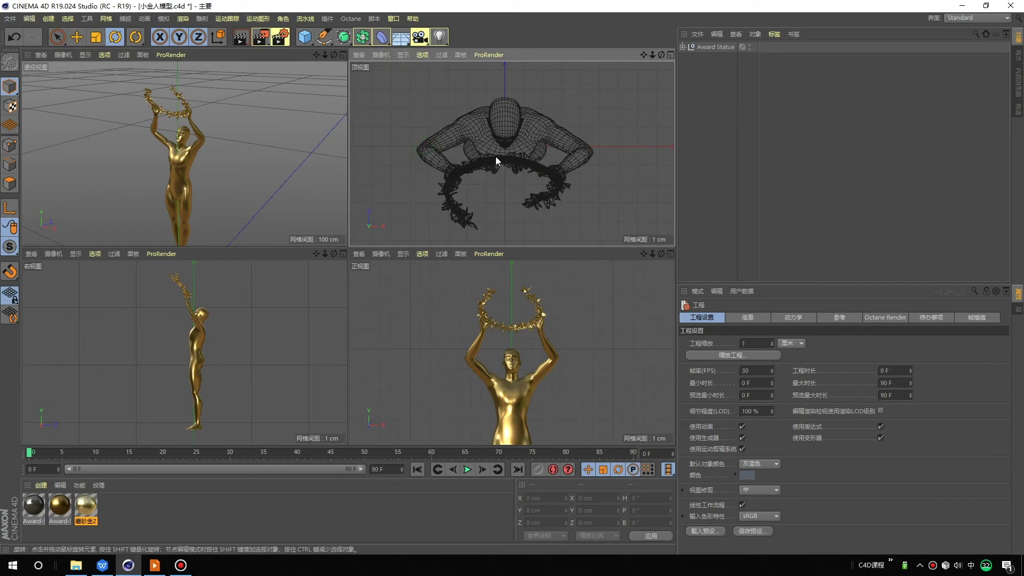
click(401, 254)
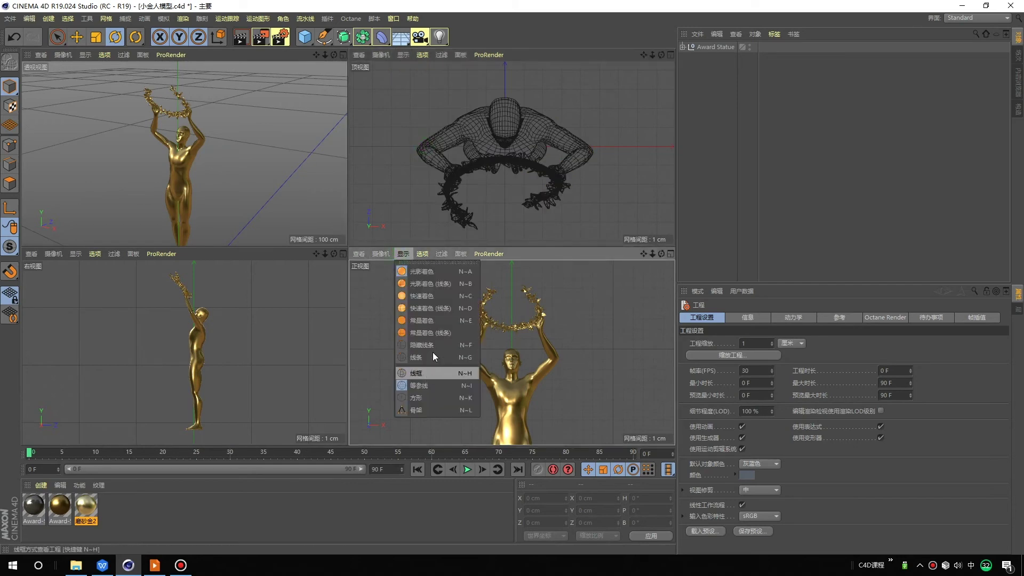
click(435, 350)
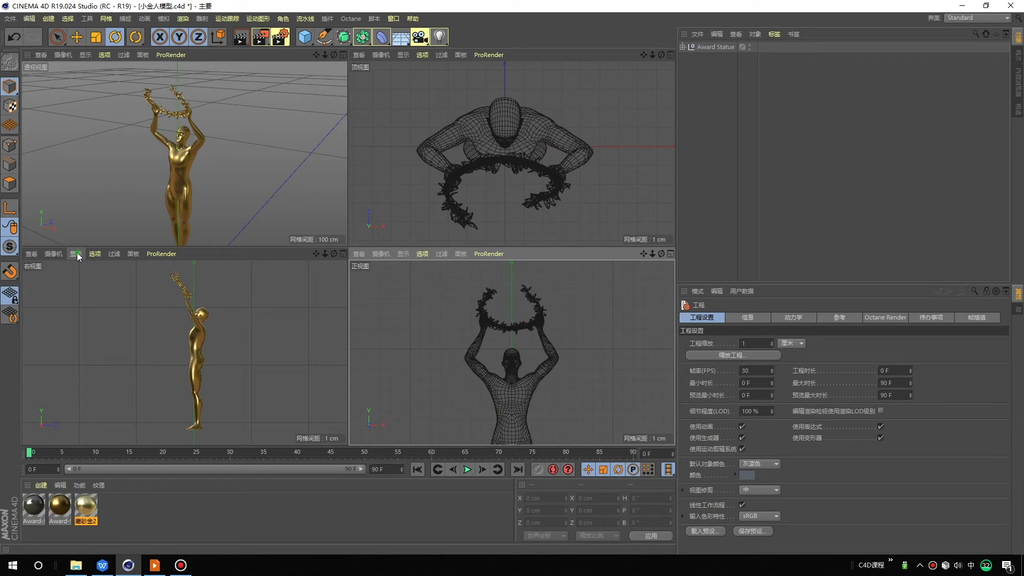
click(76, 254)
click(103, 347)
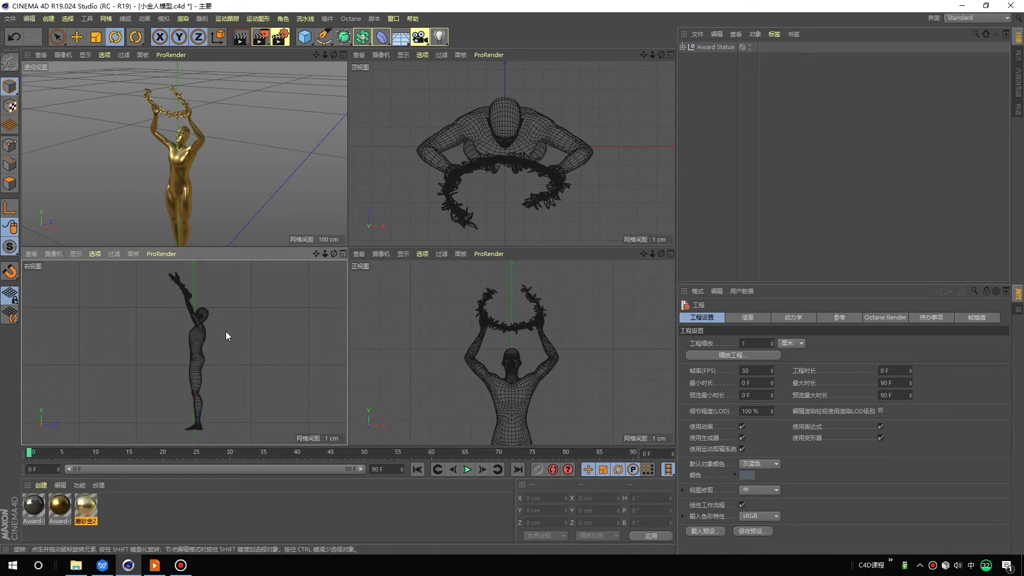
Pan and zoom the right view to recentre and fit the wireframe trophy.
scroll(182, 330, up, 1)
middle_drag(206, 284, 215, 306)
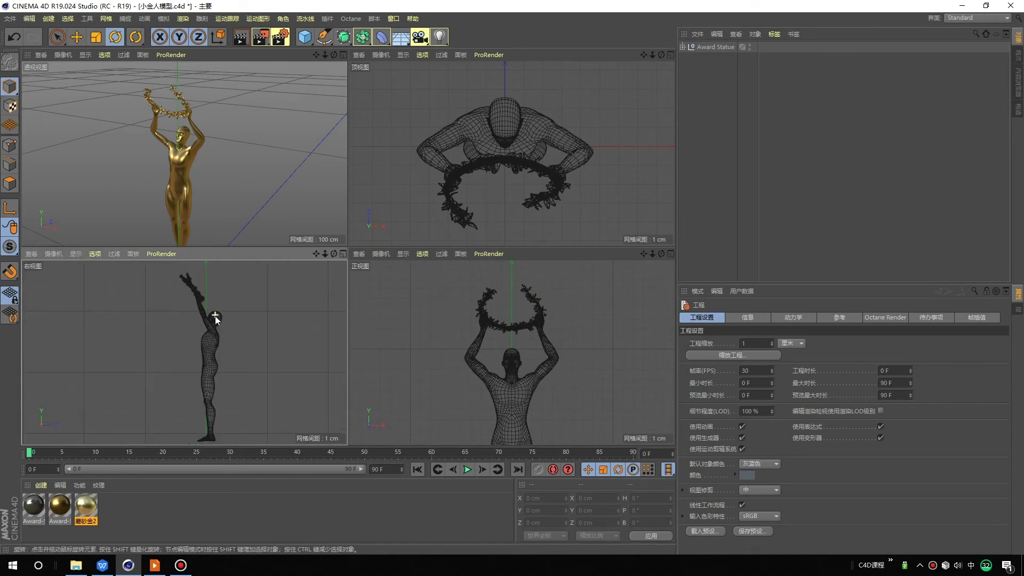
scroll(520, 367, down, 3)
scroll(513, 338, down, 2)
scroll(519, 335, down, 1)
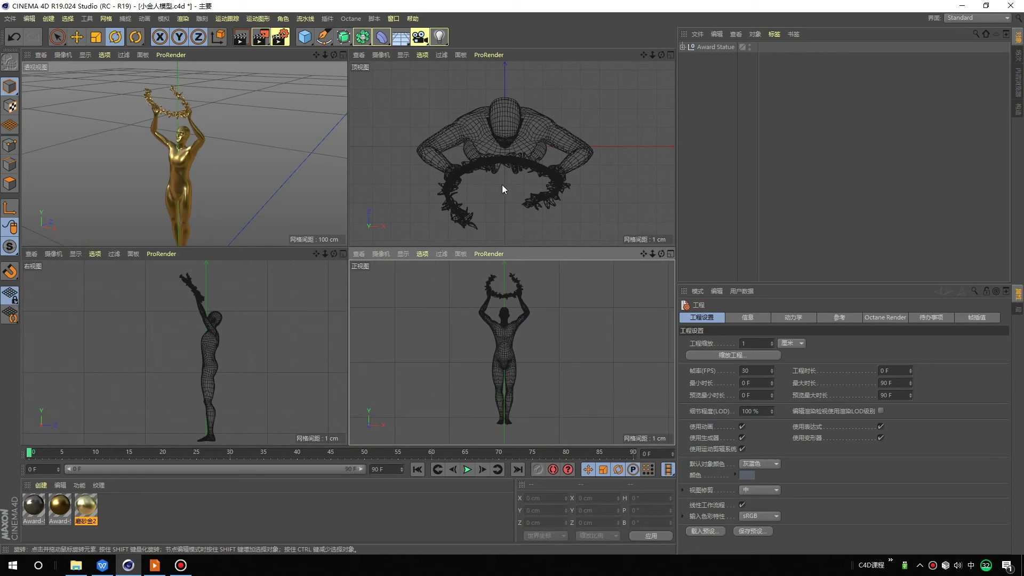
scroll(502, 185, down, 2)
scroll(511, 155, down, 2)
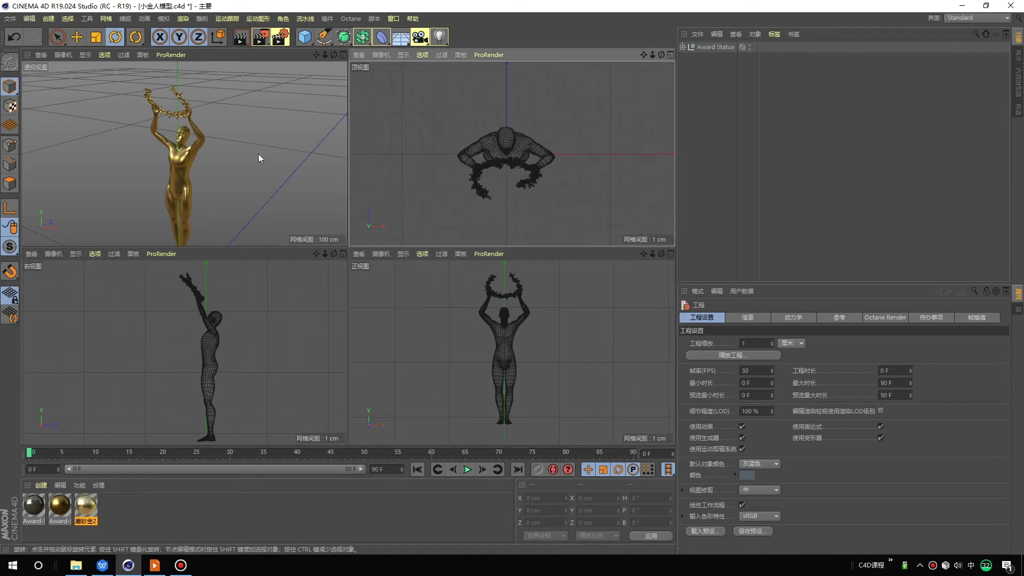
scroll(258, 153, down, 3)
scroll(209, 159, down, 1)
scroll(213, 188, up, 2)
scroll(219, 165, up, 2)
scroll(219, 164, up, 1)
scroll(242, 333, down, 2)
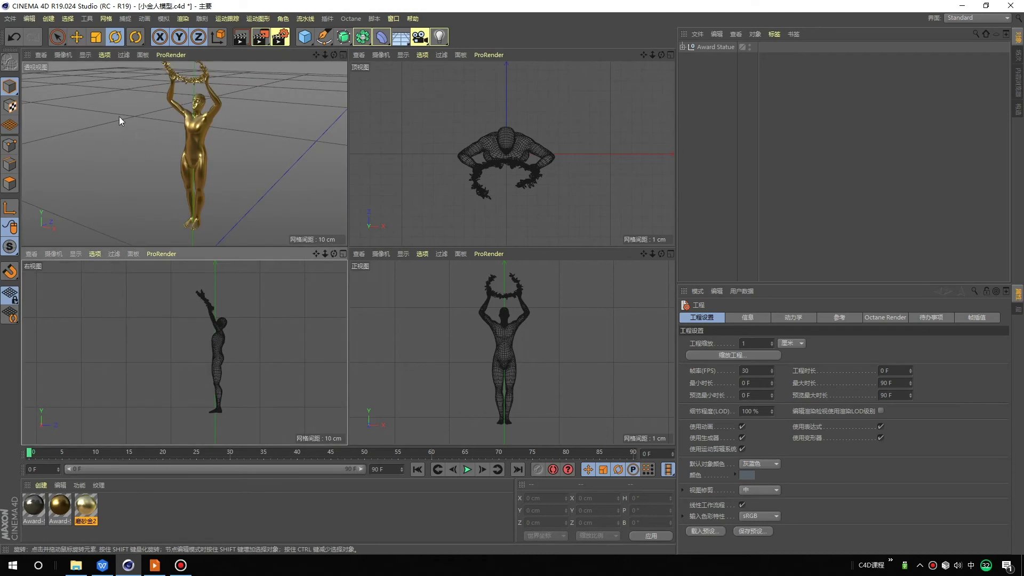
scroll(175, 132, down, 2)
scroll(174, 132, down, 1)
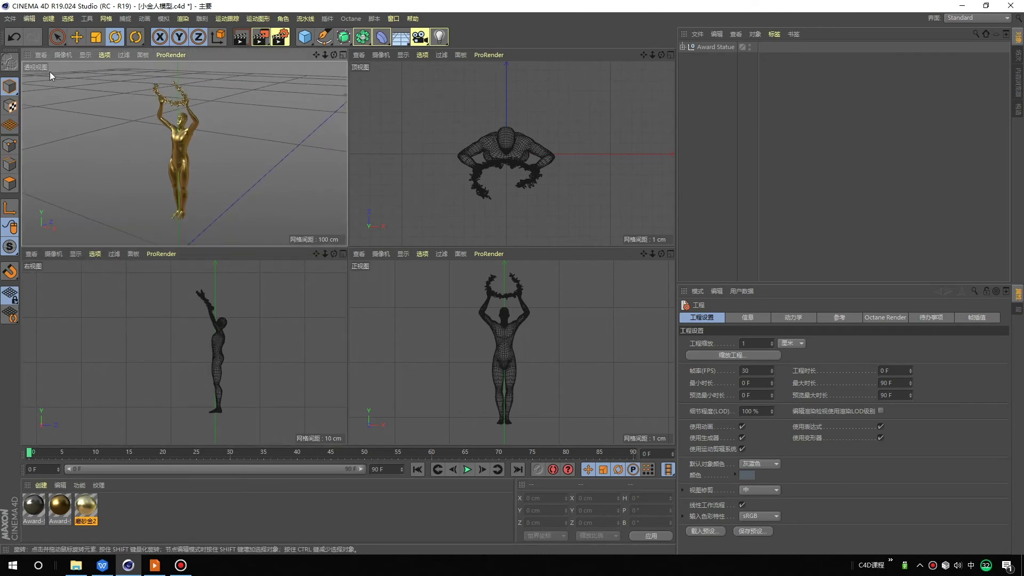
Orbit the perspective, top, front and right views to tilted, off-axis angles on the trophy.
mouse_move(179, 147)
alt+mouse_down()
mouse_move(270, 138)
mouse_move(164, 100)
mouse_move(275, 200)
mouse_move(115, 103)
mouse_move(212, 209)
mouse_move(529, 167)
alt+mouse_up()
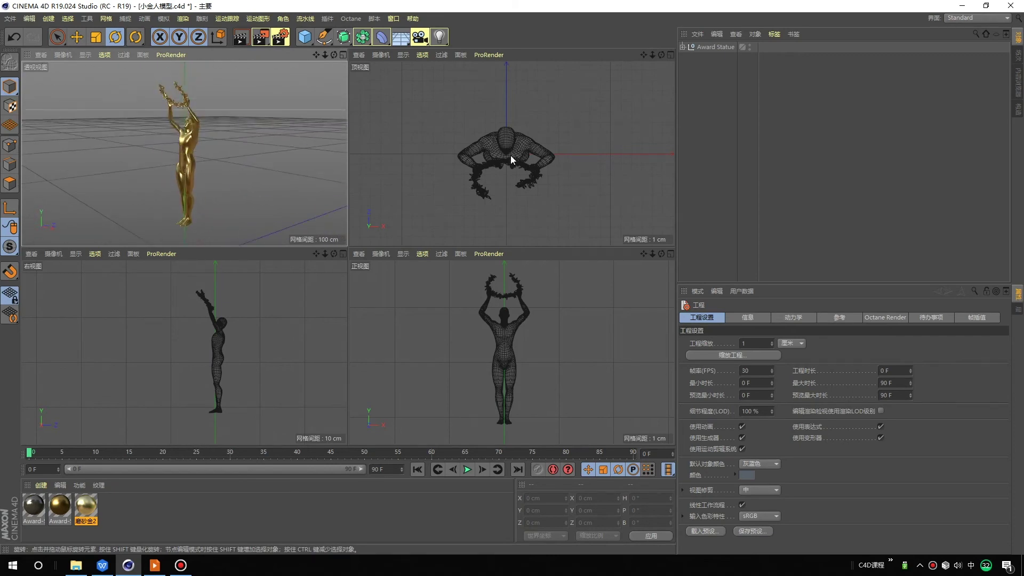
mouse_move(493, 168)
alt+mouse_down()
mouse_move(508, 204)
mouse_move(597, 113)
mouse_move(473, 190)
mouse_move(446, 177)
mouse_move(584, 163)
mouse_move(407, 171)
mouse_move(581, 126)
mouse_move(463, 88)
mouse_move(523, 215)
mouse_move(613, 106)
mouse_move(500, 176)
mouse_move(526, 183)
mouse_move(496, 133)
mouse_move(452, 146)
mouse_move(593, 171)
mouse_move(421, 183)
alt+mouse_up()
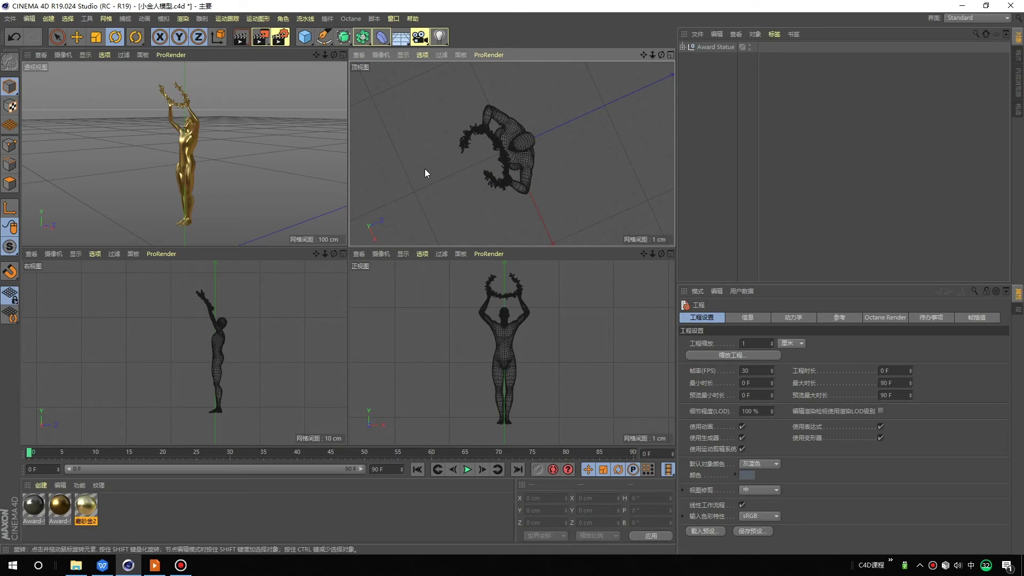
mouse_move(430, 178)
alt+mouse_down()
mouse_move(622, 177)
mouse_move(588, 184)
alt+mouse_up()
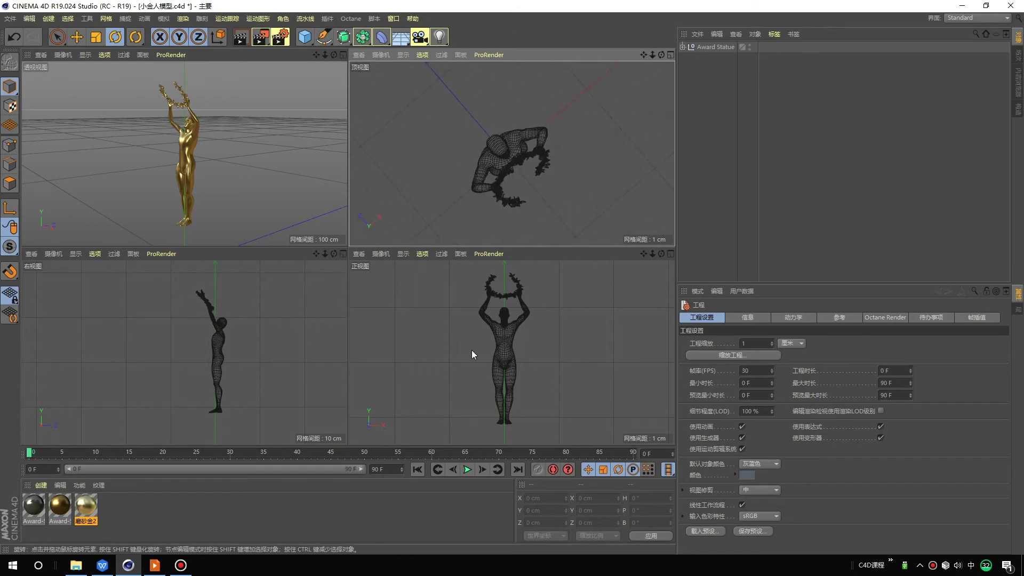
alt+drag(465, 395, 583, 402)
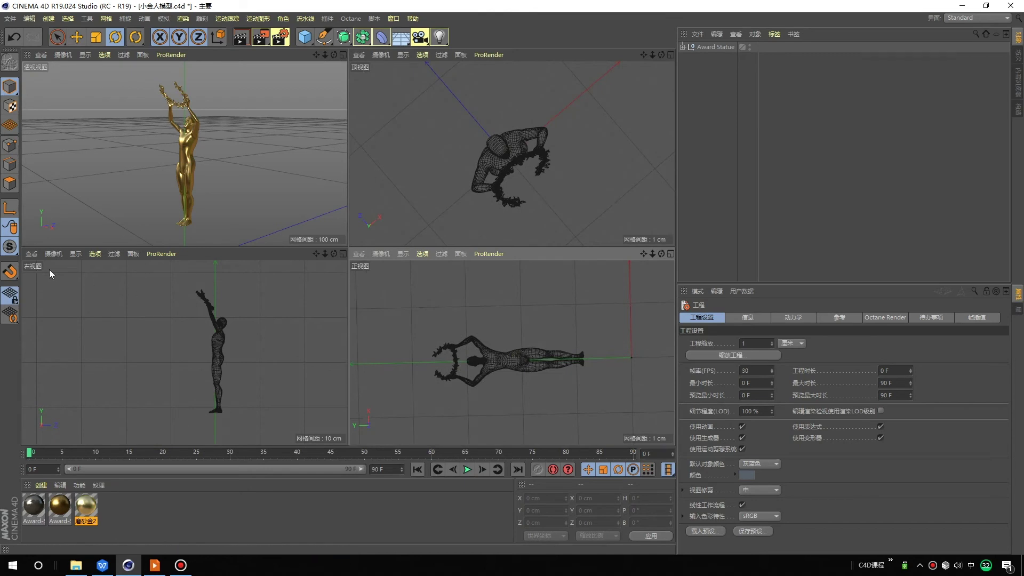
alt+drag(192, 332, 285, 359)
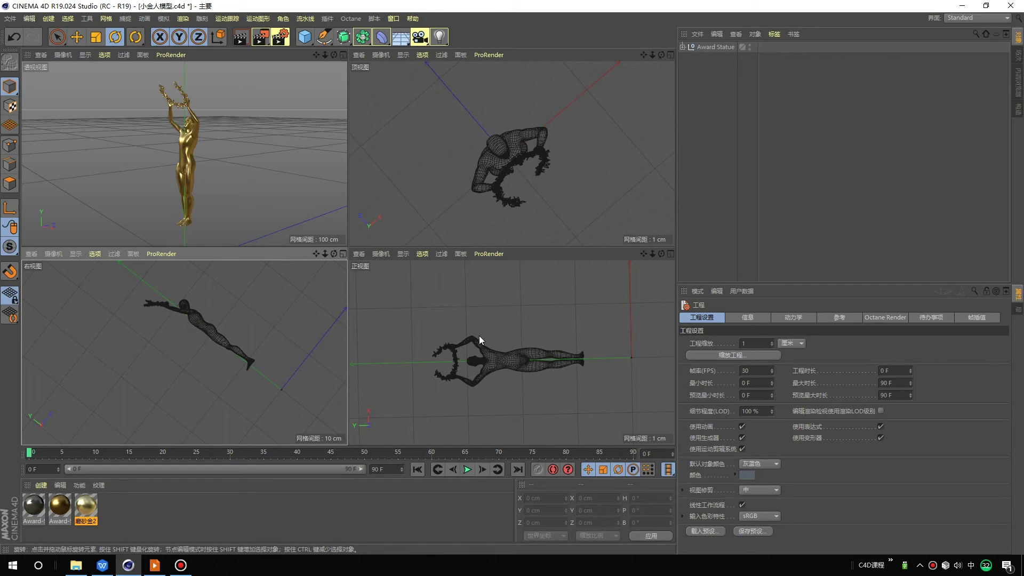
mouse_move(458, 383)
alt+mouse_down()
mouse_move(510, 395)
mouse_move(501, 406)
alt+mouse_up()
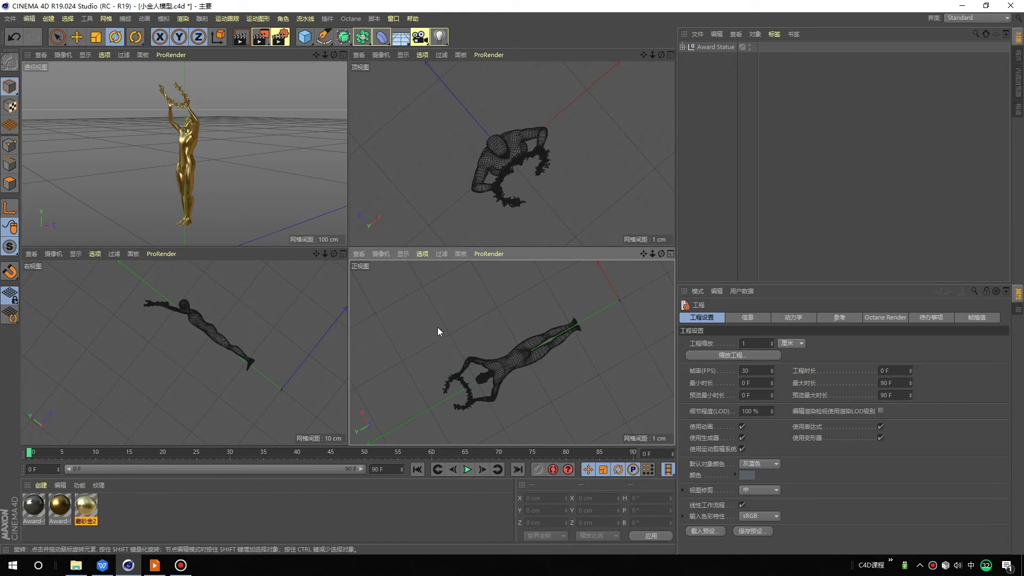
Zoom the top view back out and bring up its 查看 (View) menu.
scroll(453, 155, up, 2)
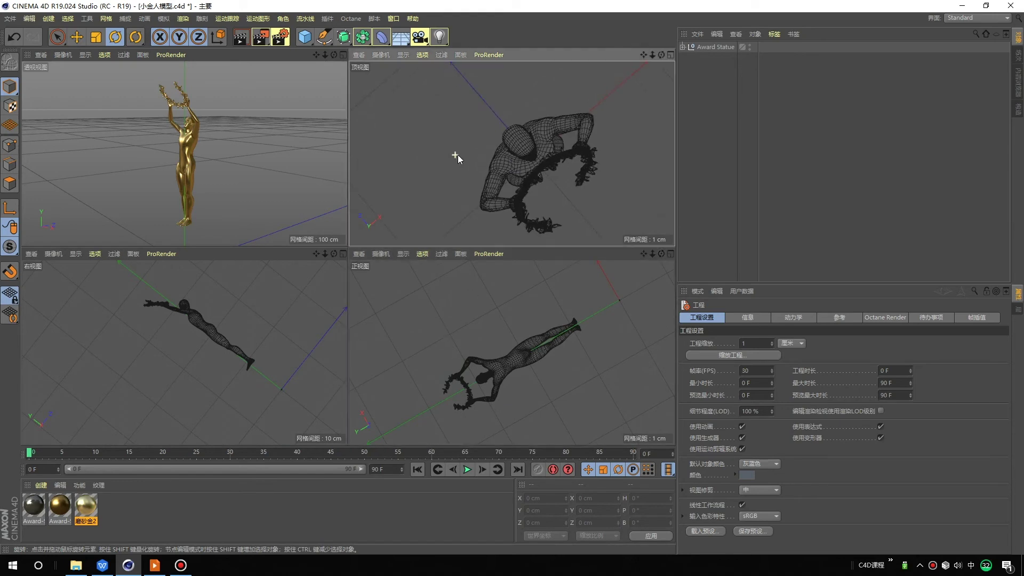
scroll(460, 155, up, 1)
scroll(458, 156, up, 1)
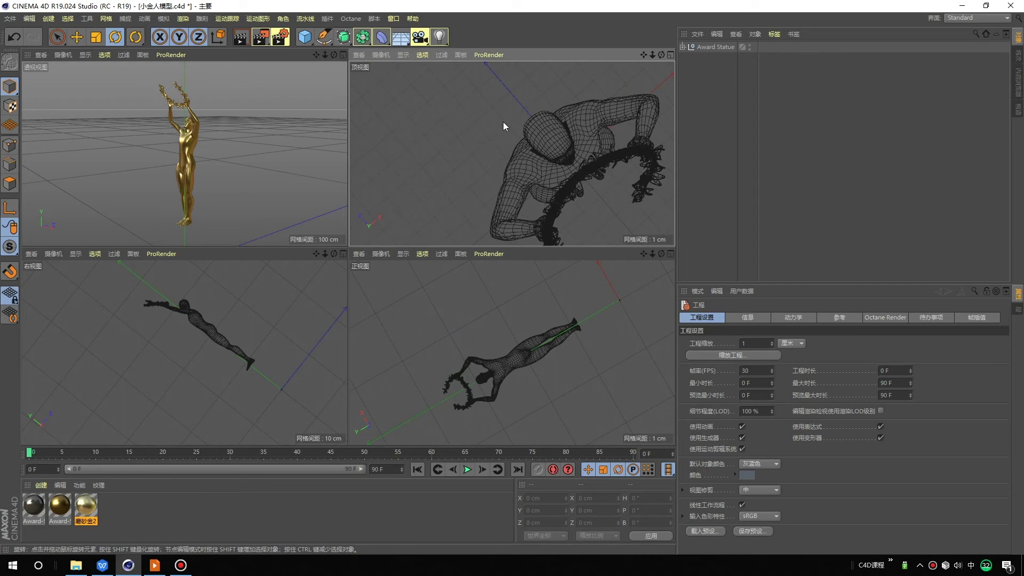
scroll(453, 152, down, 1)
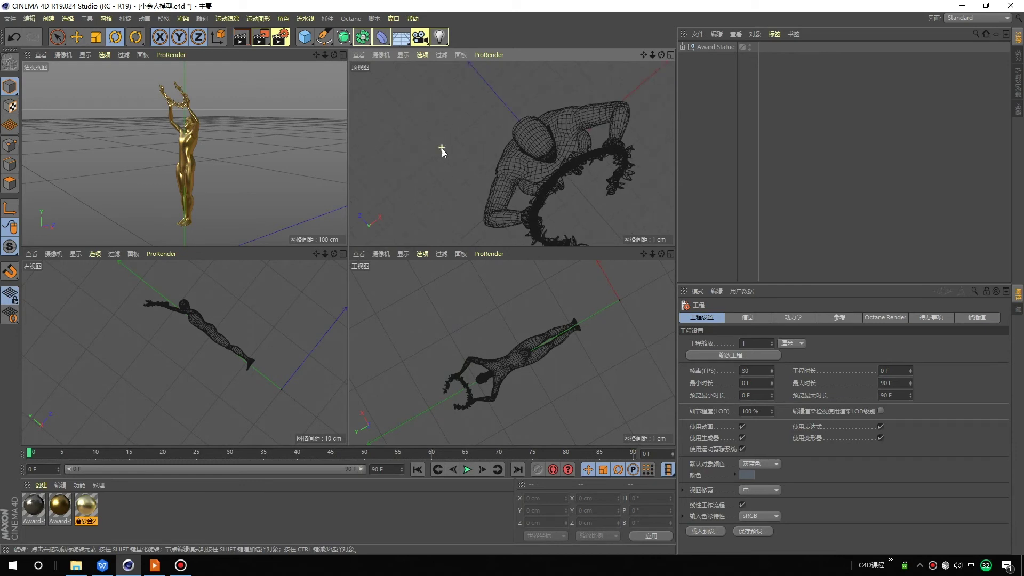
scroll(480, 154, down, 1)
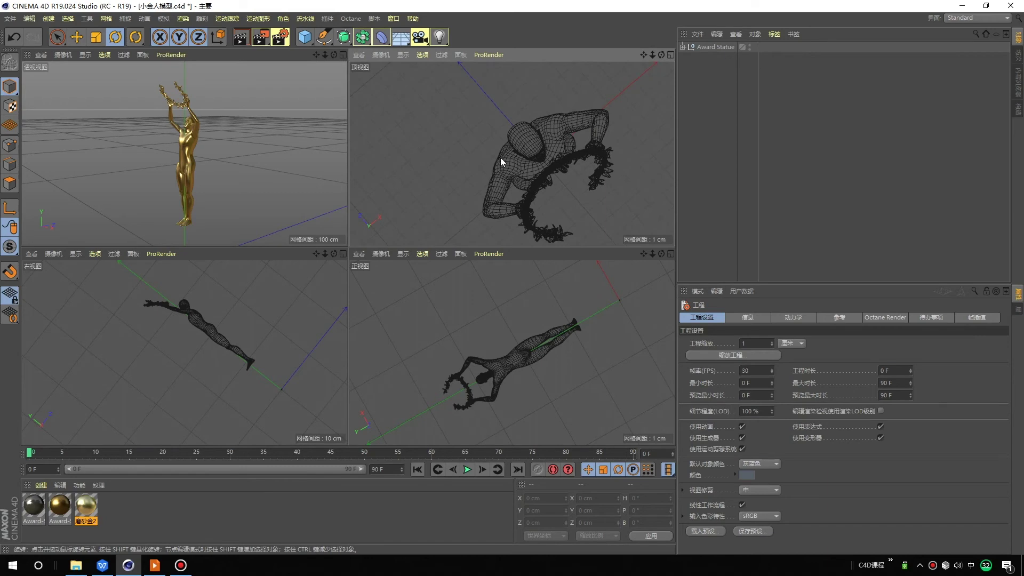
scroll(501, 158, down, 1)
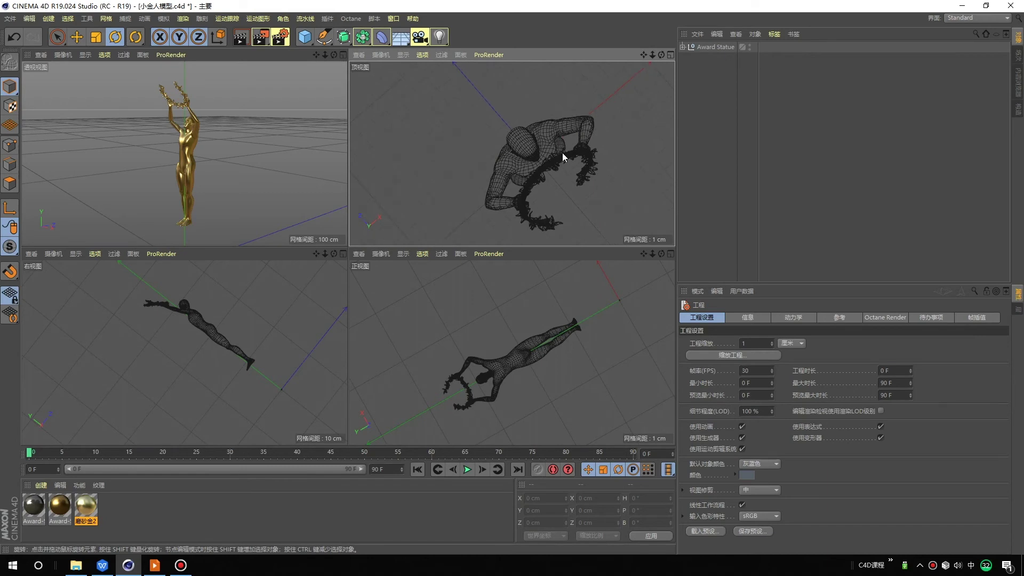
click(358, 55)
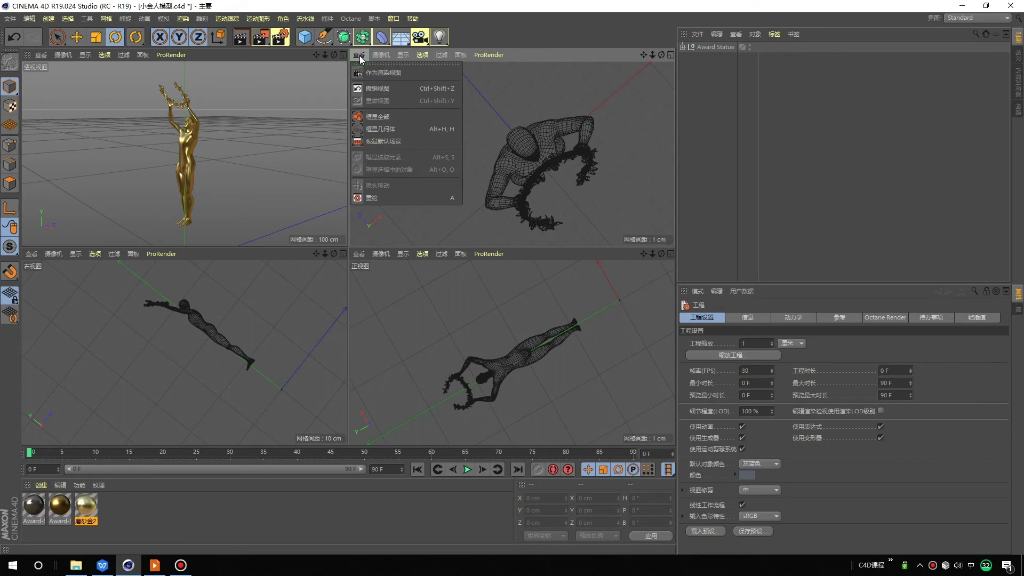
Reset the top view with 恢复默认场景 and zoom in on the statue.
click(387, 142)
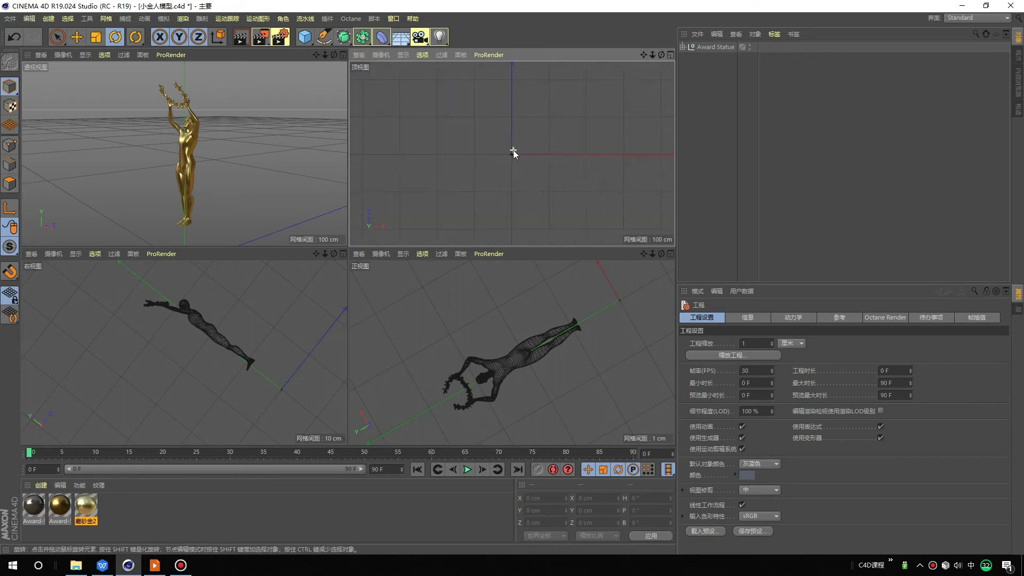
scroll(511, 157, up, 3)
scroll(512, 158, up, 5)
scroll(512, 158, up, 2)
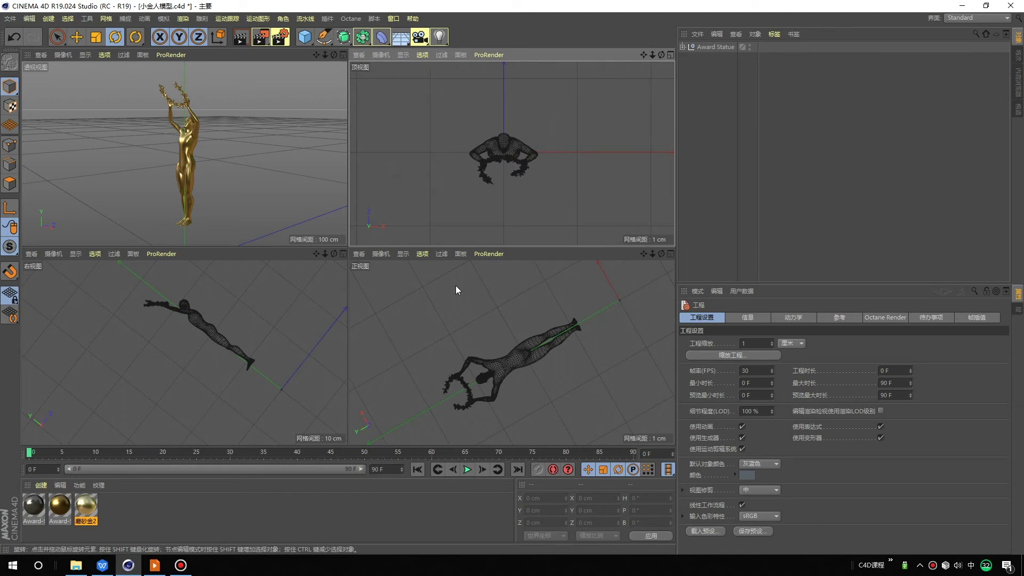
Reset the front view to its default camera and zoom in on the statue.
click(358, 254)
click(379, 340)
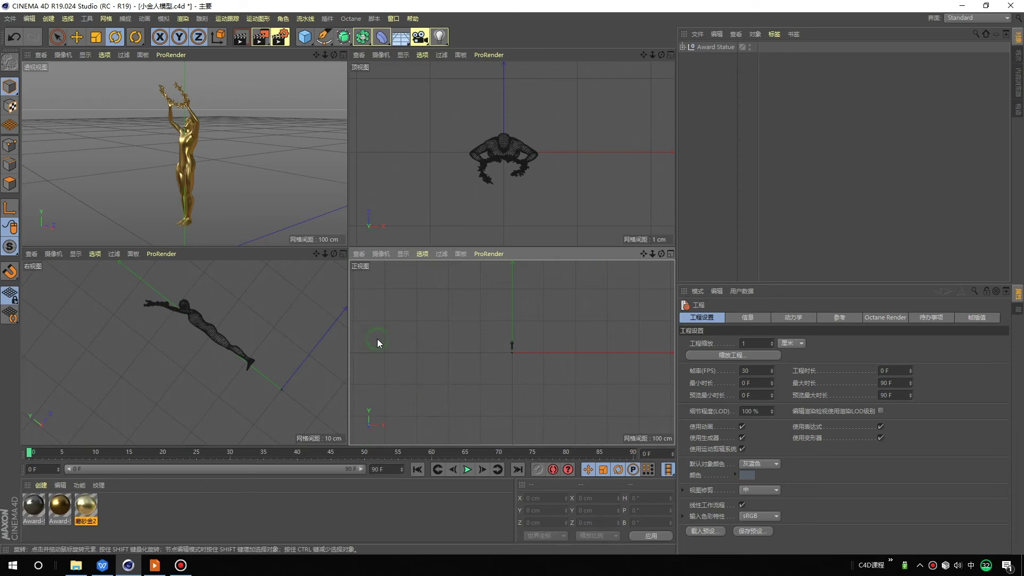
scroll(515, 347, up, 2)
scroll(510, 336, up, 3)
scroll(510, 340, up, 3)
scroll(506, 353, down, 1)
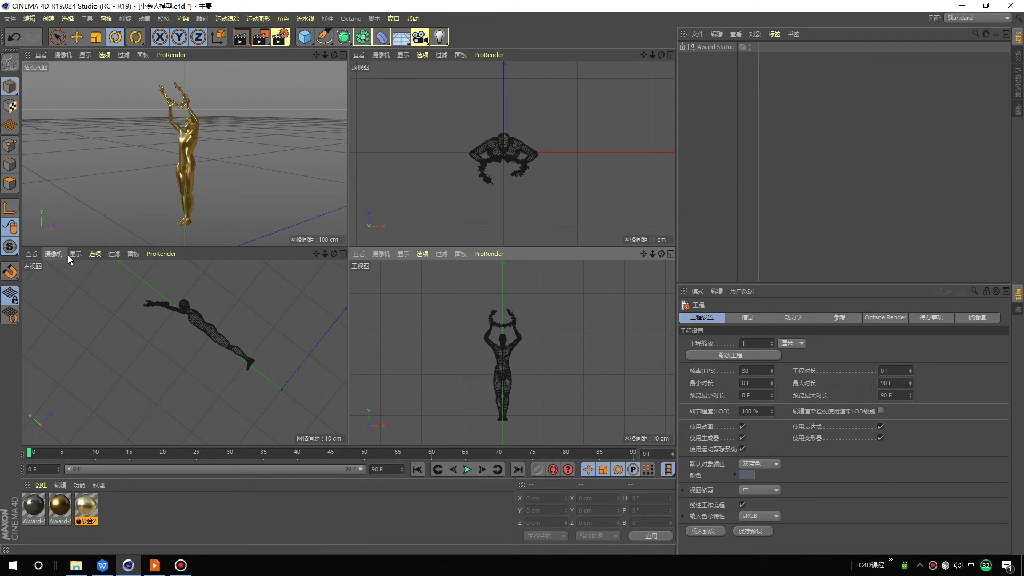
Reset the right view to its default camera and zoom to frame the statue.
click(33, 255)
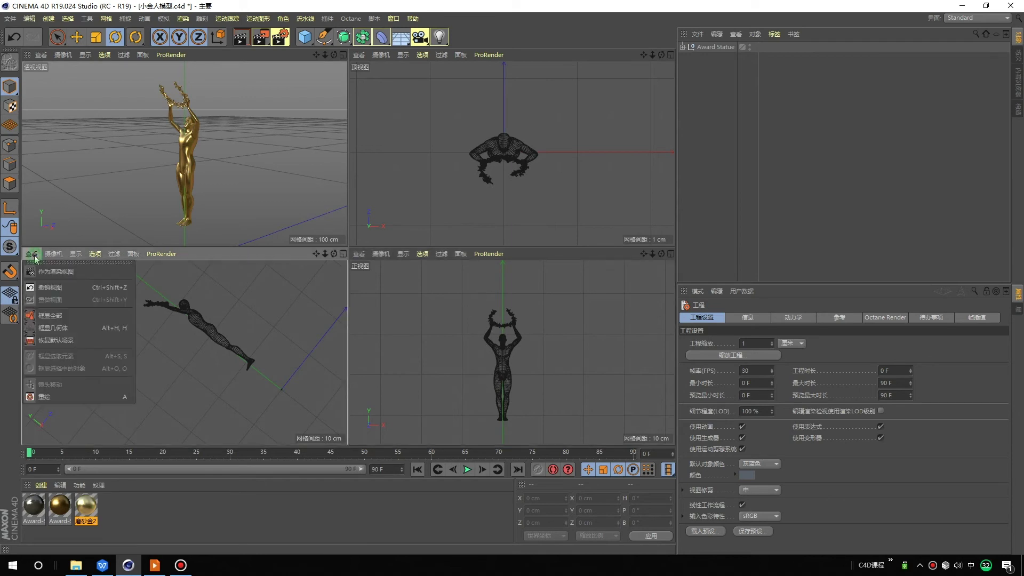
click(44, 340)
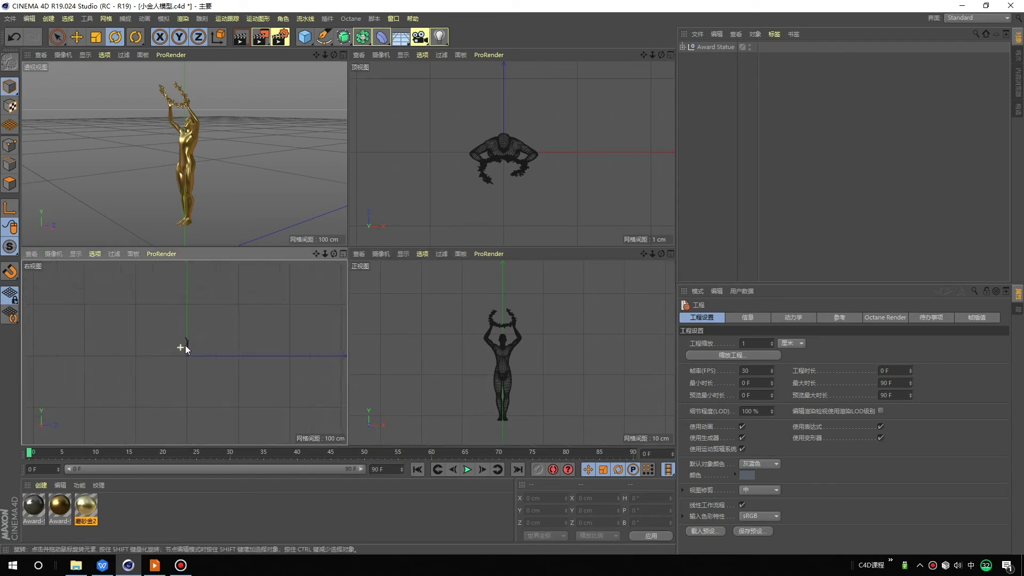
scroll(196, 331, up, 2)
scroll(193, 339, up, 2)
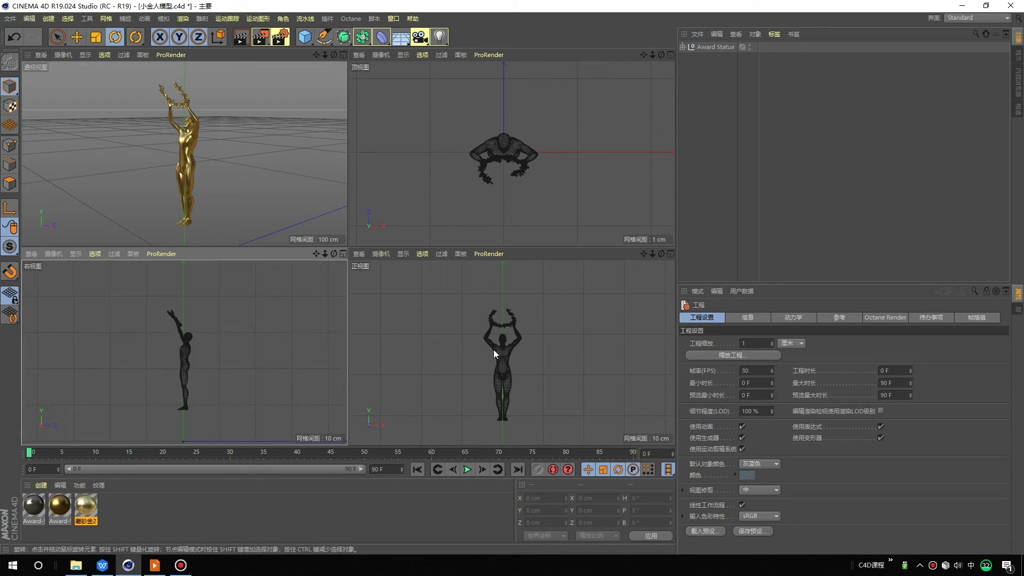
scroll(517, 363, down, 2)
scroll(520, 368, up, 2)
scroll(509, 373, up, 1)
scroll(510, 374, up, 1)
scroll(505, 357, up, 3)
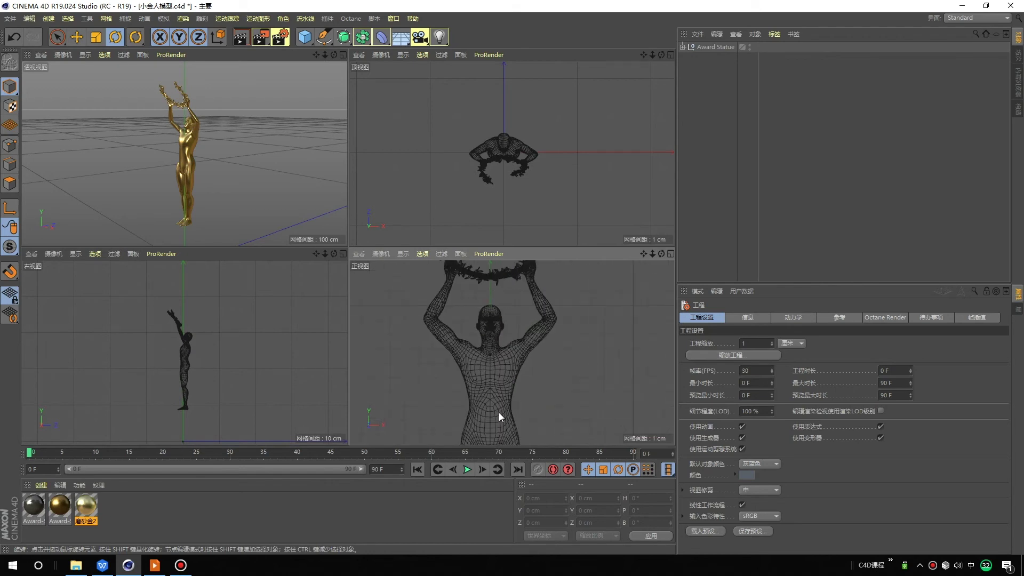
Reposition the front view and orbit the perspective view to look down on the gold statue.
mouse_move(498, 411)
alt+mouse_down()
mouse_move(511, 385)
mouse_move(502, 365)
alt+mouse_up()
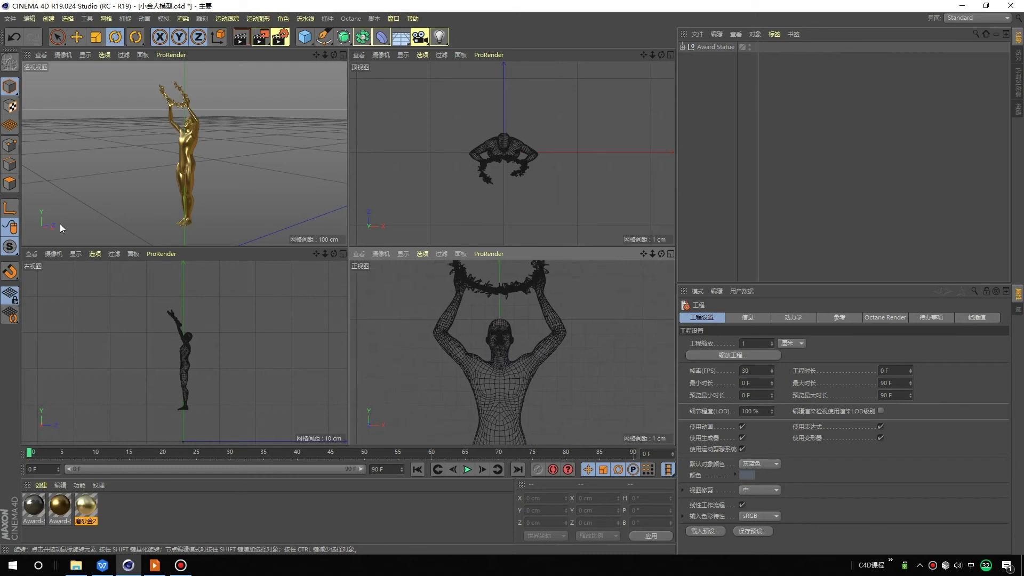
alt+drag(53, 231, 43, 218)
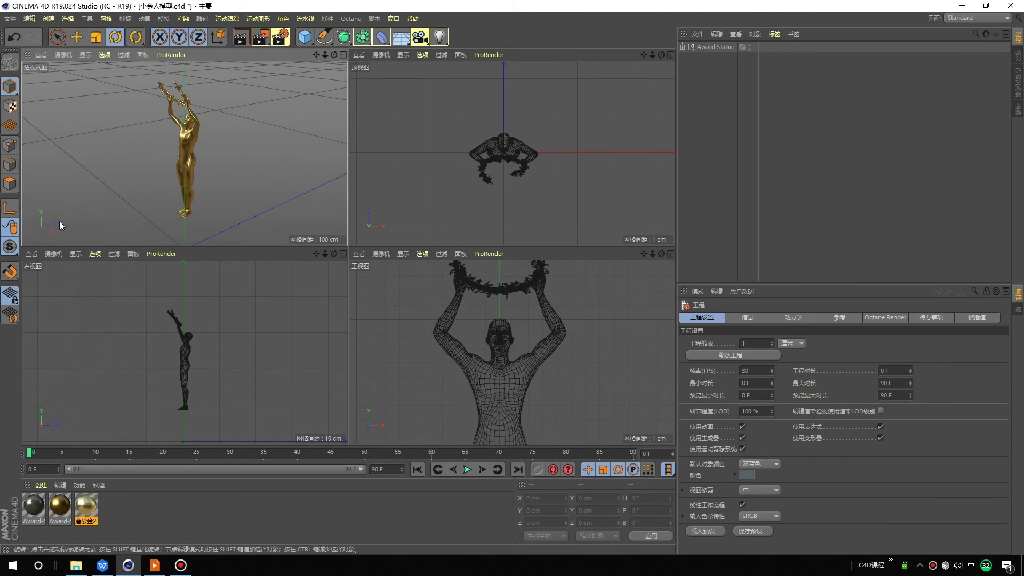
alt+drag(52, 225, 64, 214)
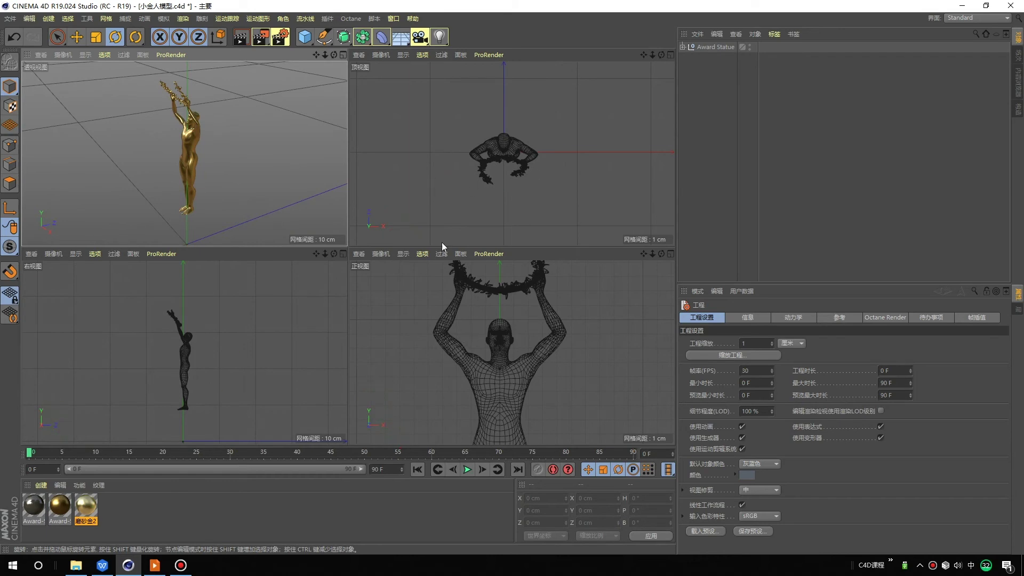
drag(478, 335, 509, 330)
drag(237, 353, 259, 348)
Zoom the front, right and top views so the trophy fills each view.
scroll(507, 348, up, 2)
scroll(510, 348, up, 2)
scroll(510, 348, up, 2)
scroll(517, 308, up, 3)
scroll(511, 374, down, 3)
scroll(540, 335, up, 2)
scroll(525, 368, down, 3)
scroll(506, 340, down, 1)
scroll(504, 296, down, 2)
scroll(515, 341, up, 2)
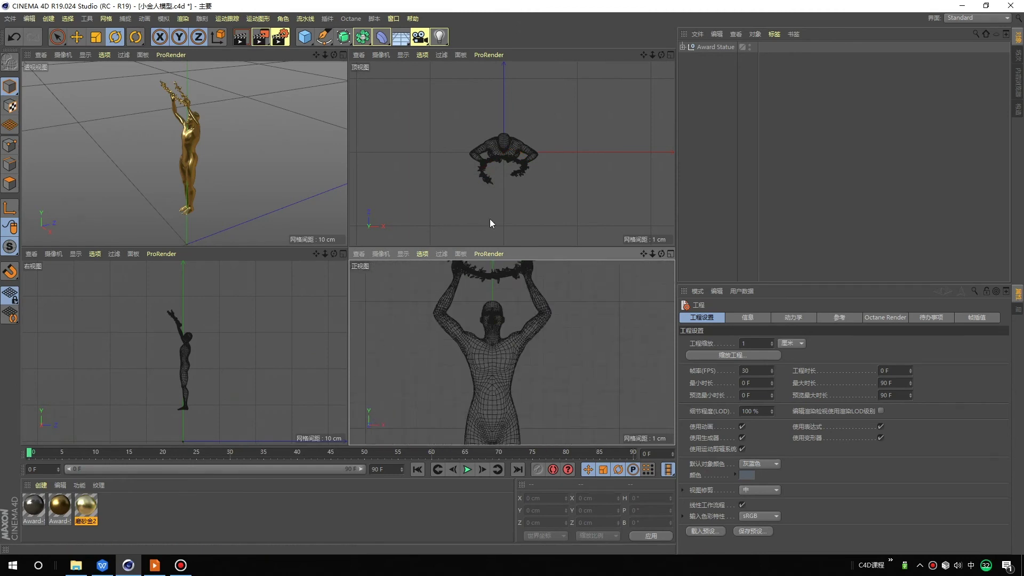
scroll(206, 370, up, 2)
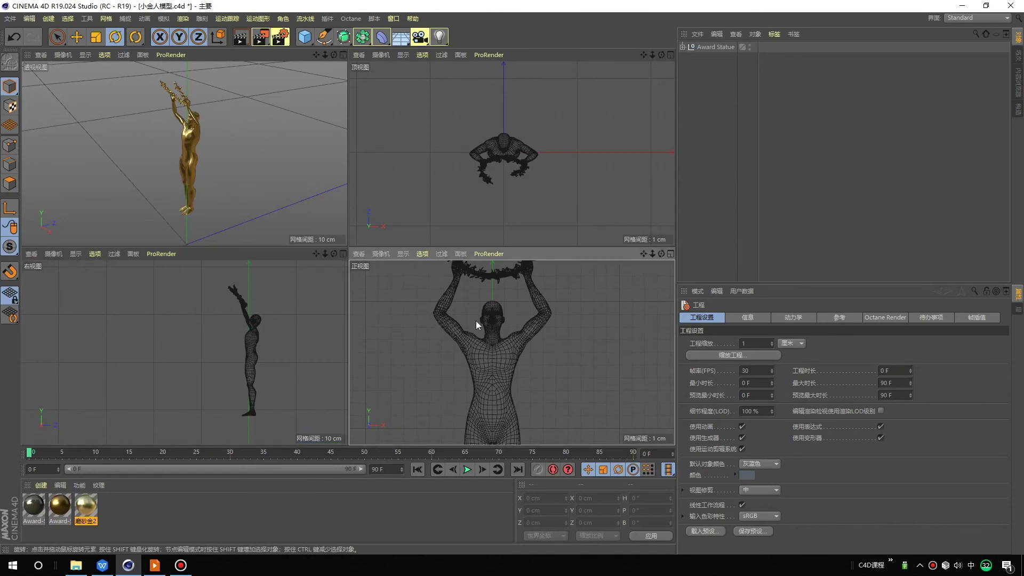
scroll(477, 322, down, 2)
scroll(478, 324, down, 2)
scroll(496, 328, down, 1)
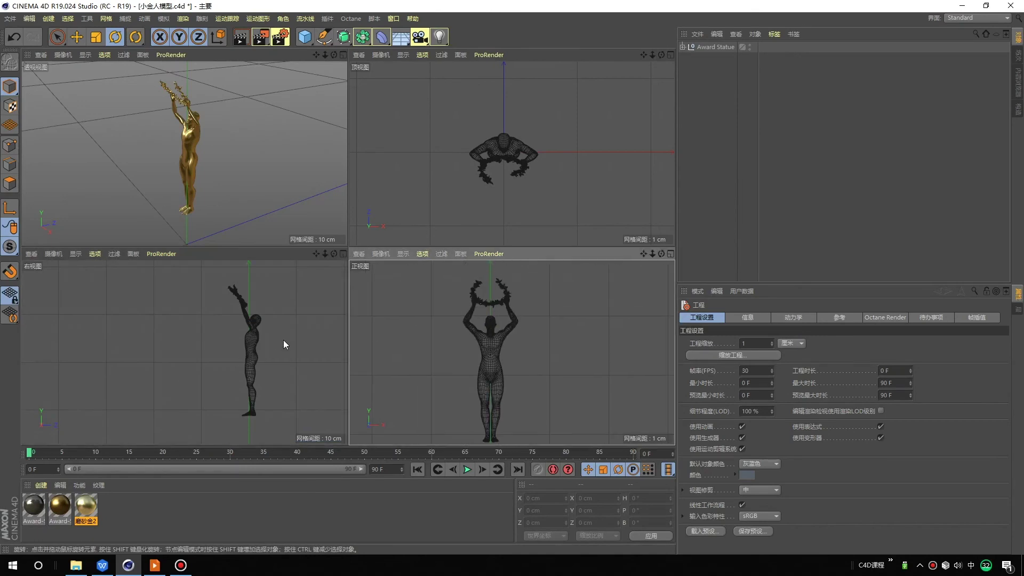
scroll(196, 353, up, 3)
scroll(196, 354, down, 3)
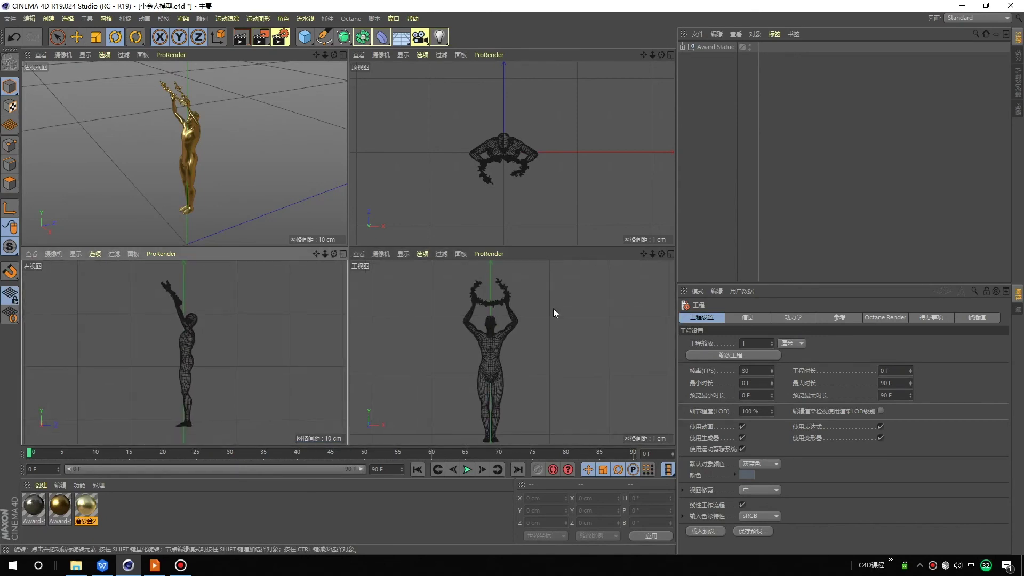
scroll(498, 150, up, 2)
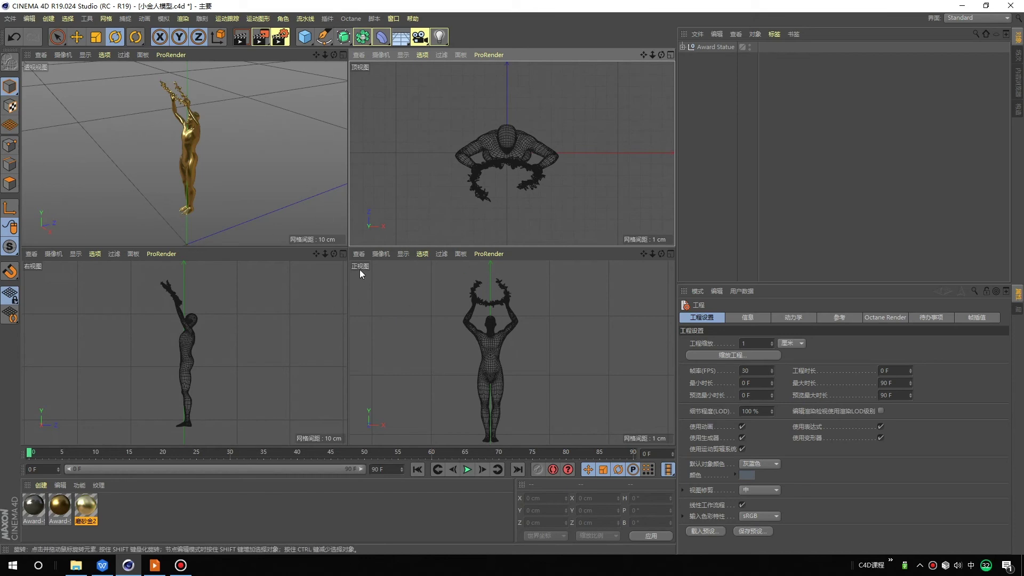
click(403, 254)
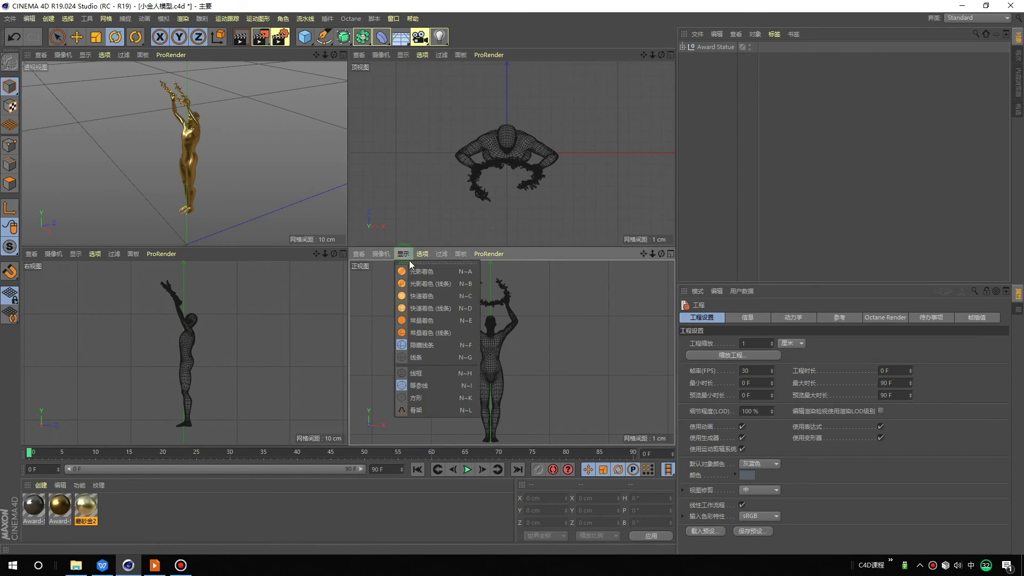
click(421, 270)
scroll(487, 321, up, 2)
scroll(487, 321, up, 1)
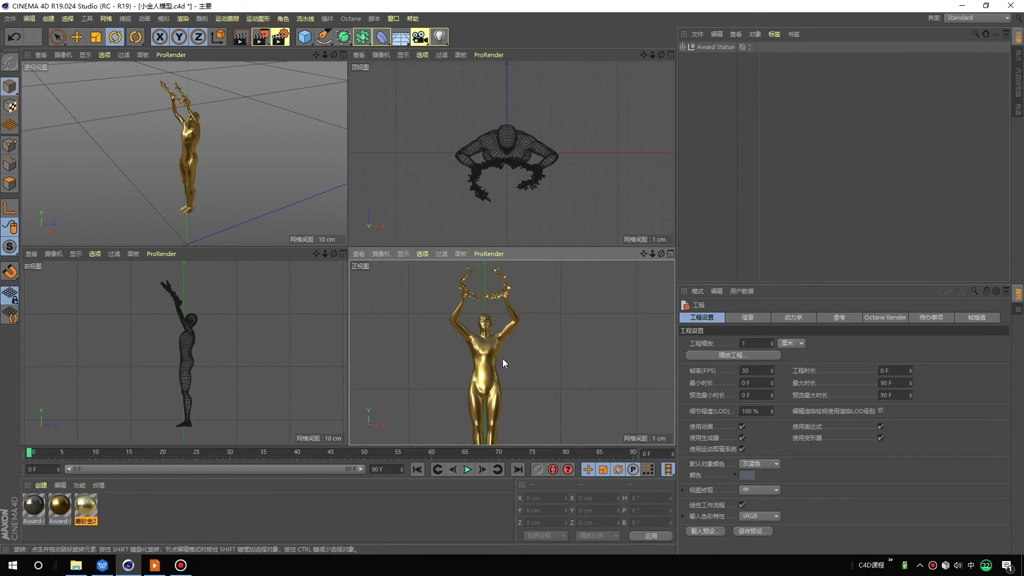
click(403, 255)
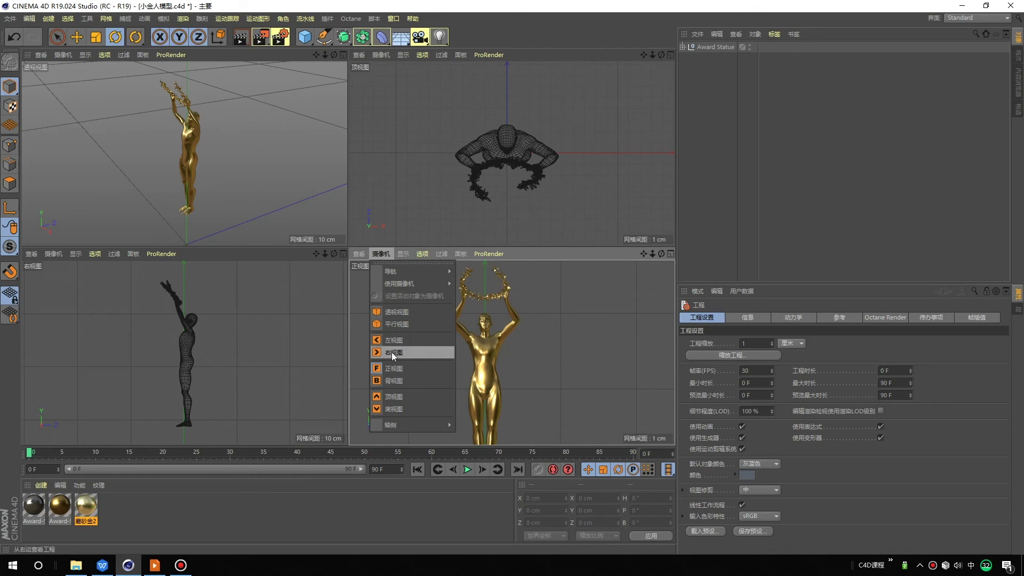
click(399, 380)
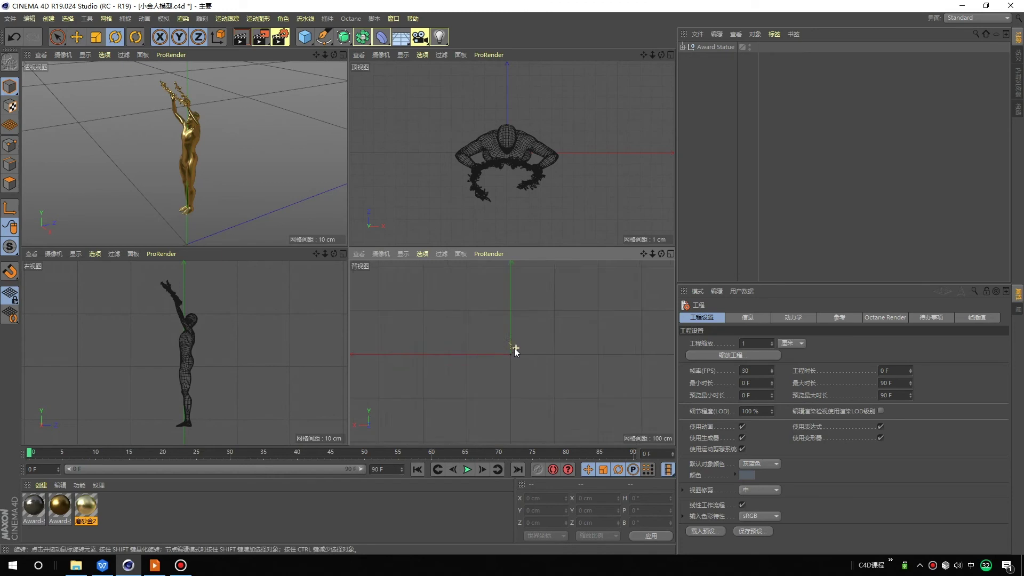
scroll(514, 348, up, 4)
scroll(521, 337, up, 3)
scroll(512, 363, up, 2)
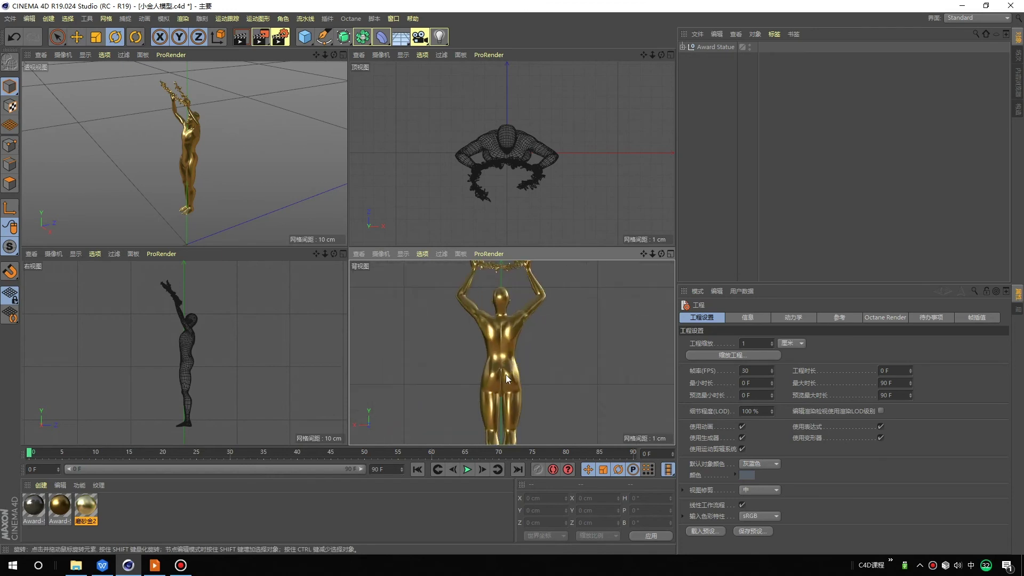
click(381, 254)
click(399, 368)
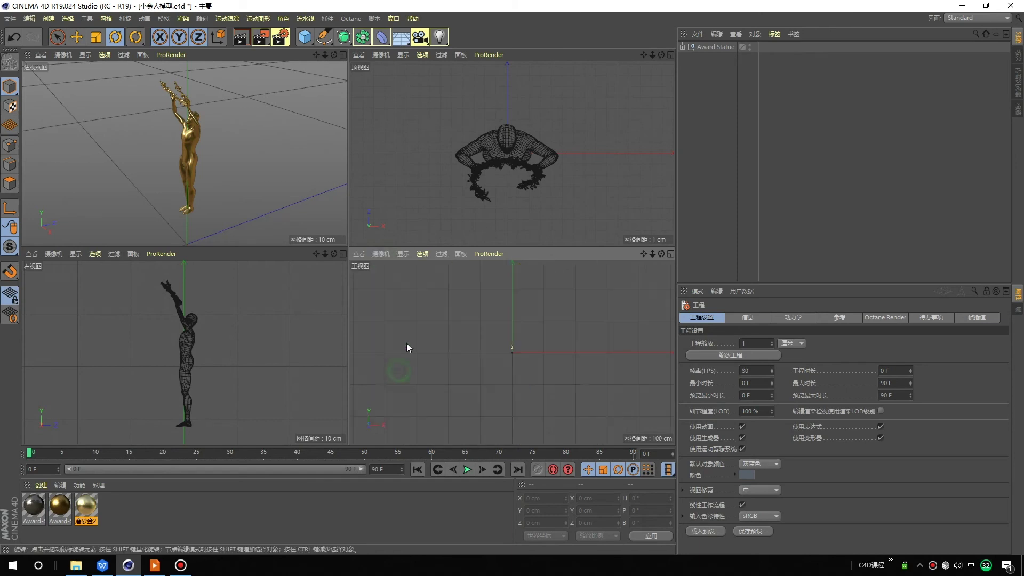
click(384, 255)
click(395, 380)
scroll(528, 347, up, 2)
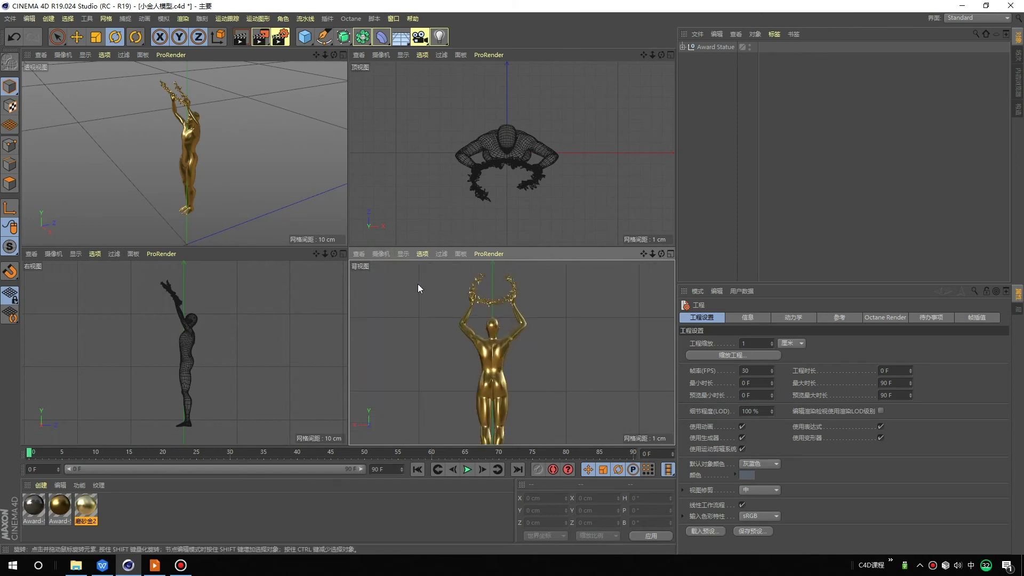
click(382, 254)
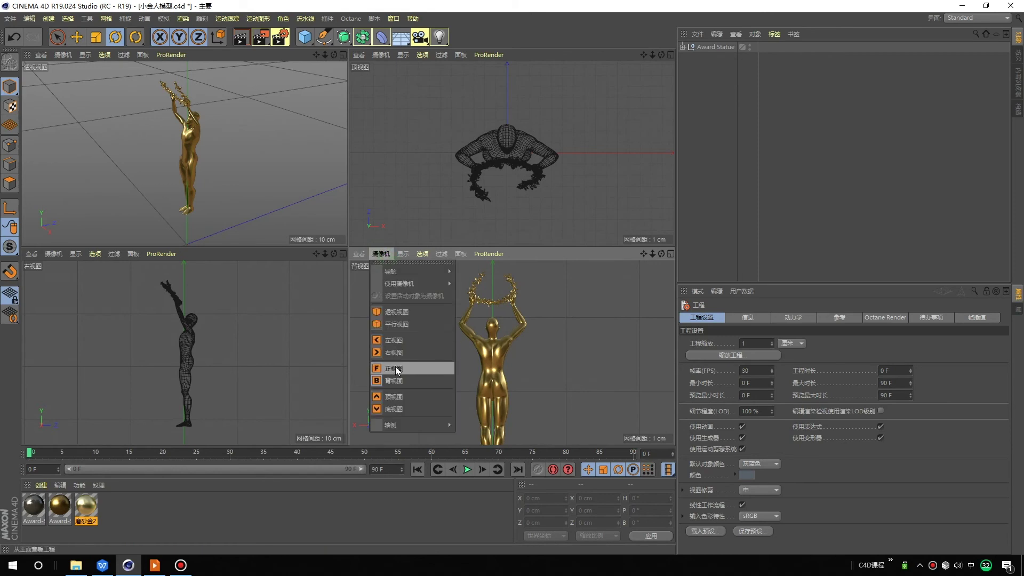
click(395, 369)
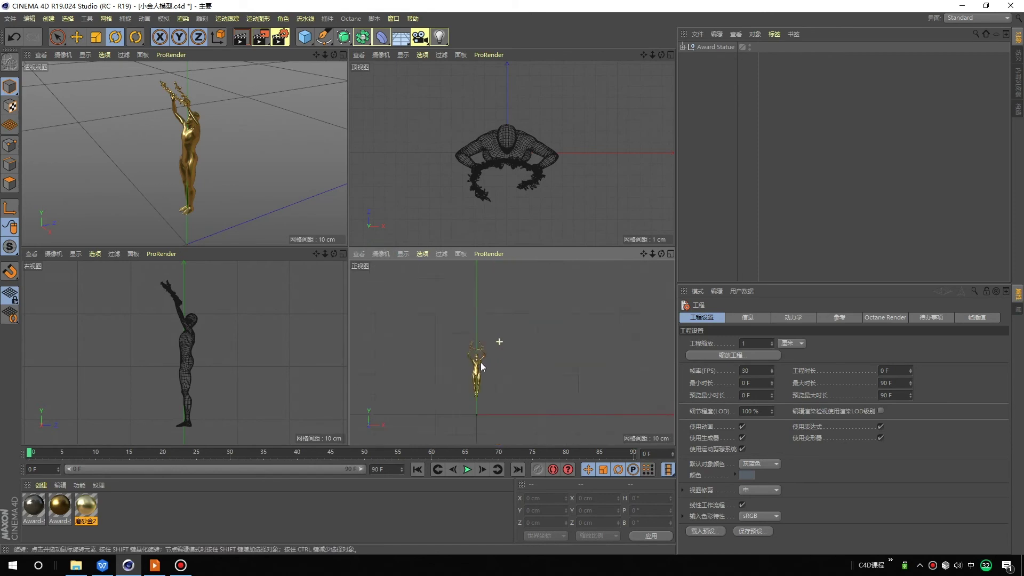
scroll(489, 352, up, 2)
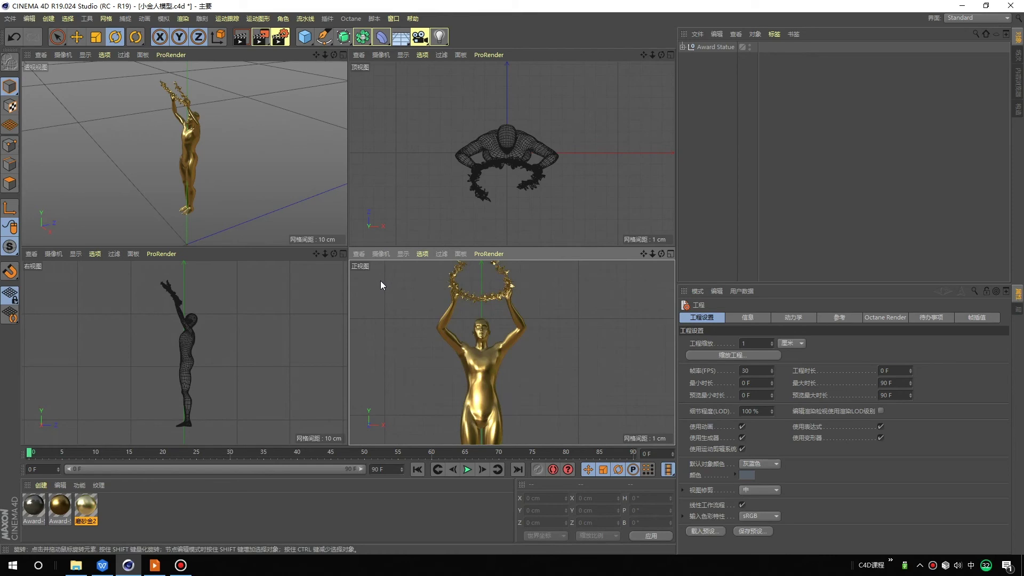
click(55, 254)
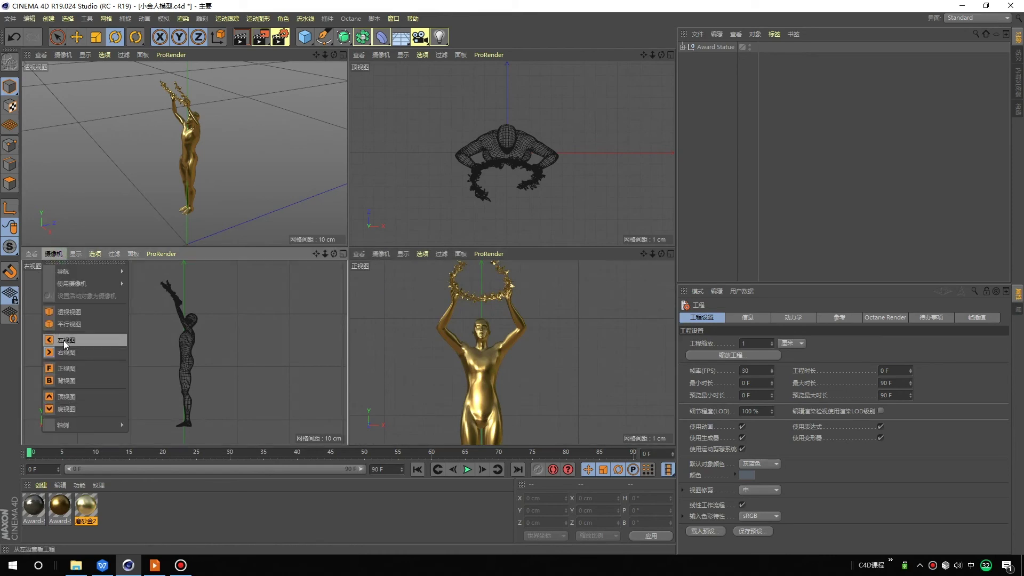
click(66, 341)
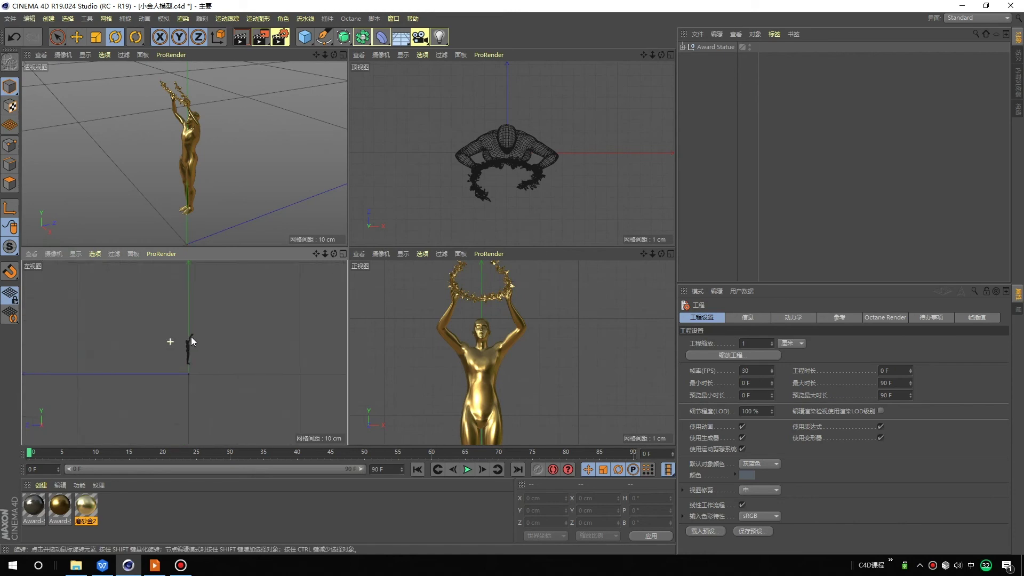
click(55, 253)
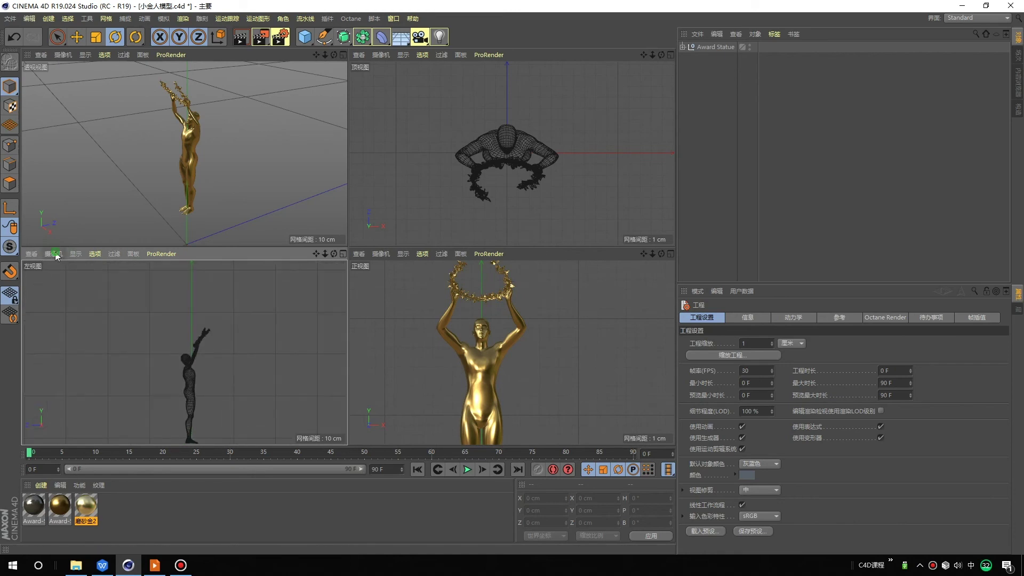
click(68, 352)
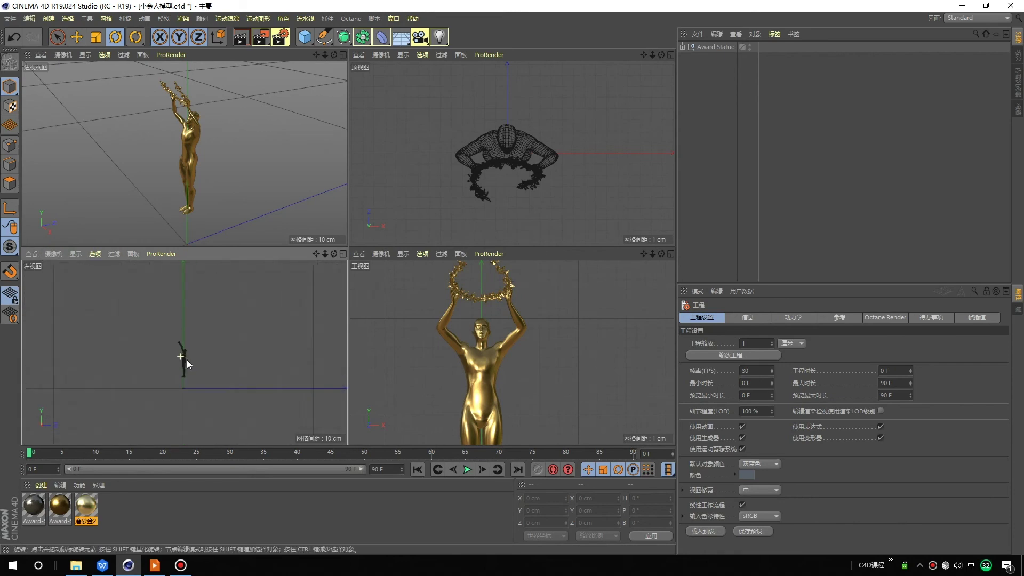
scroll(190, 351, up, 2)
scroll(510, 145, up, 2)
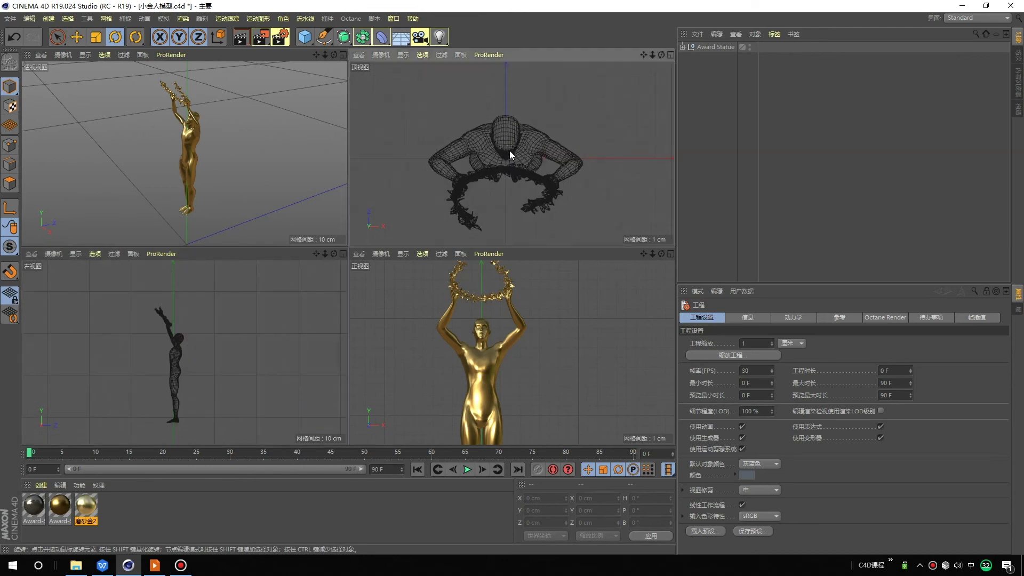
scroll(496, 138, up, 2)
Give the top view Gouraud Shading and switch it to Bottom View, zooming in on the feet.
click(402, 55)
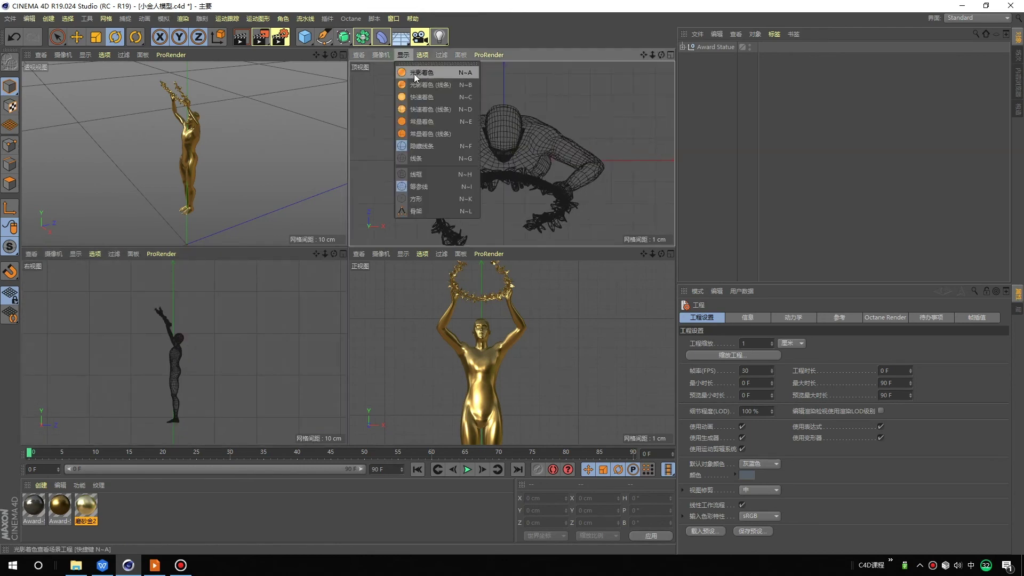
click(414, 74)
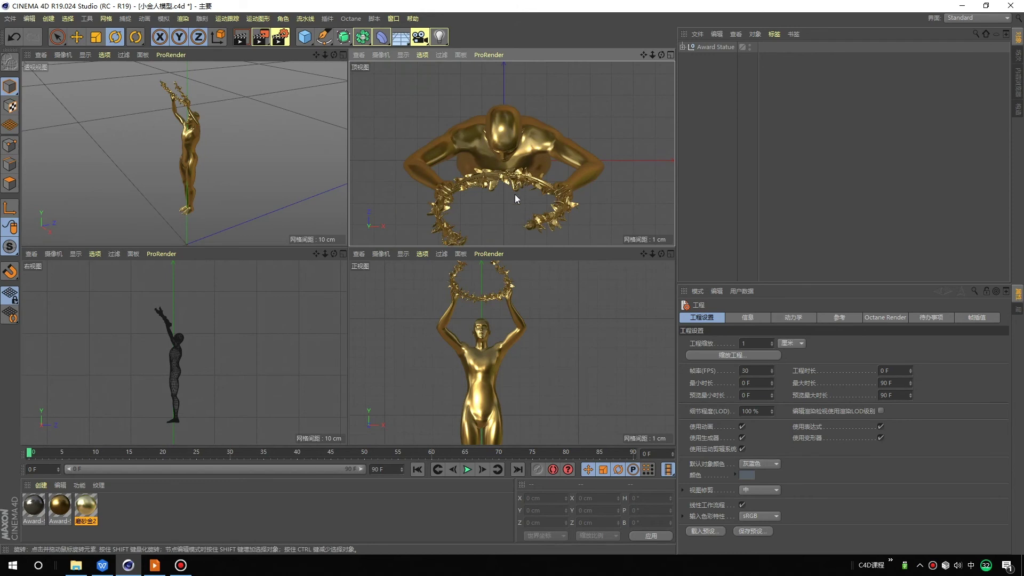
click(386, 55)
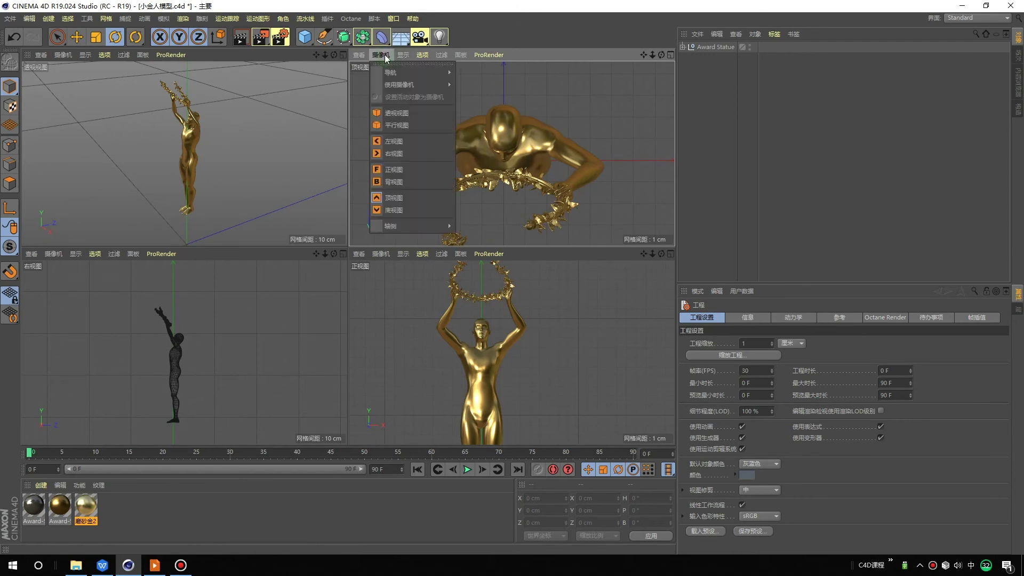
click(396, 210)
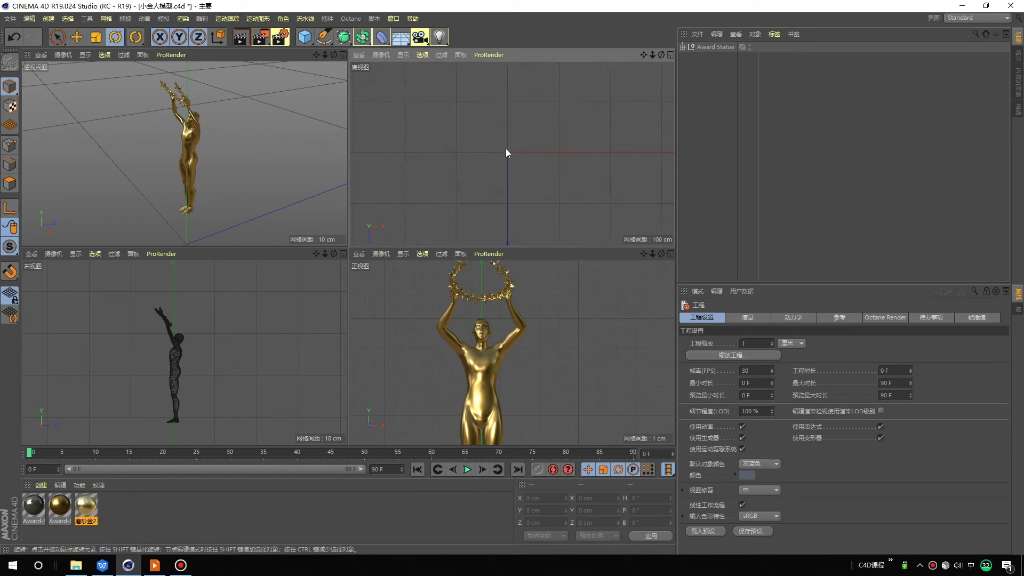
scroll(512, 158, up, 5)
scroll(508, 170, up, 5)
scroll(493, 185, up, 3)
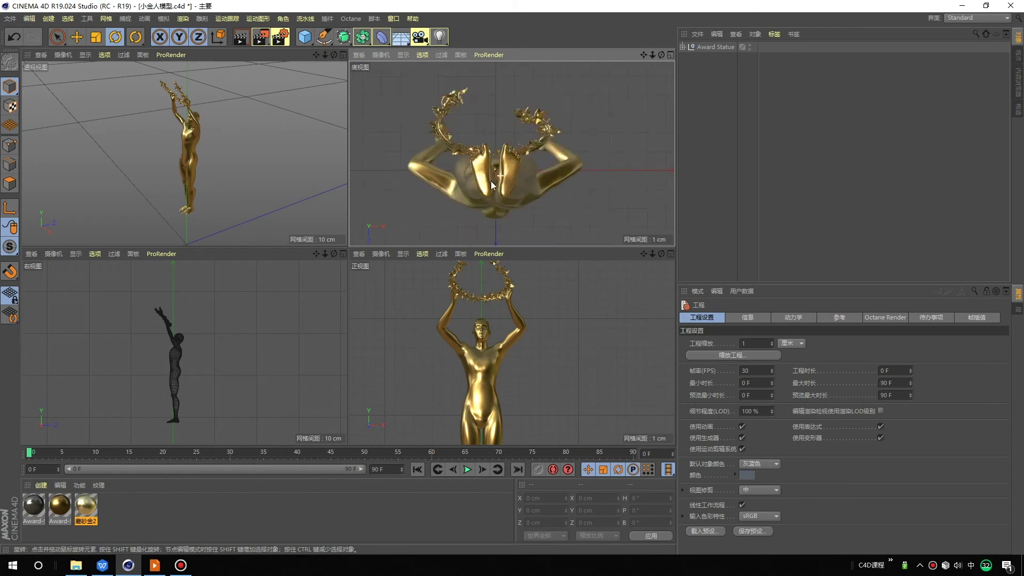
scroll(481, 181, up, 3)
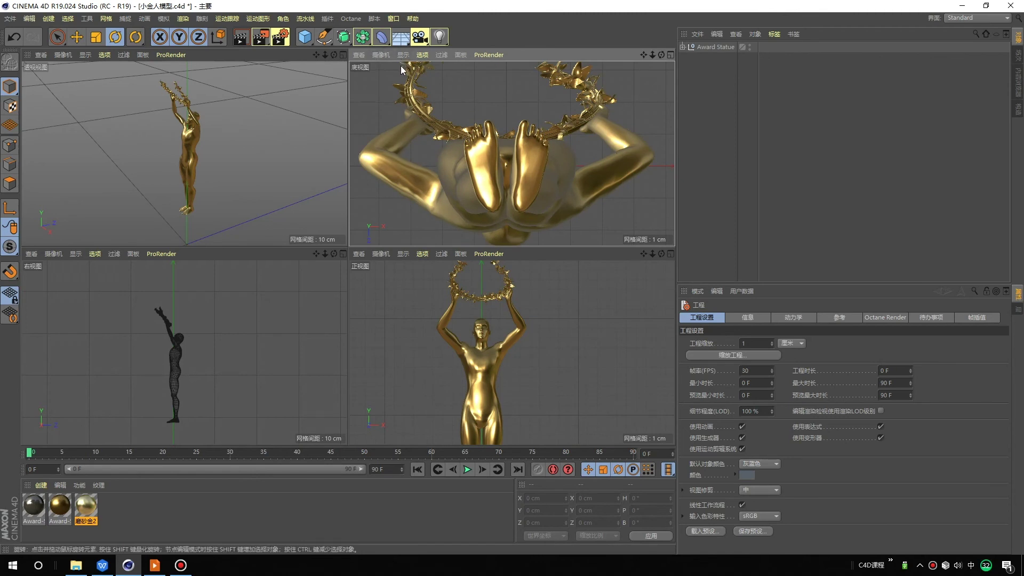
scroll(441, 85, down, 2)
Switch the camera back to Top View and zoom in on the gold-shaded trophy.
click(381, 55)
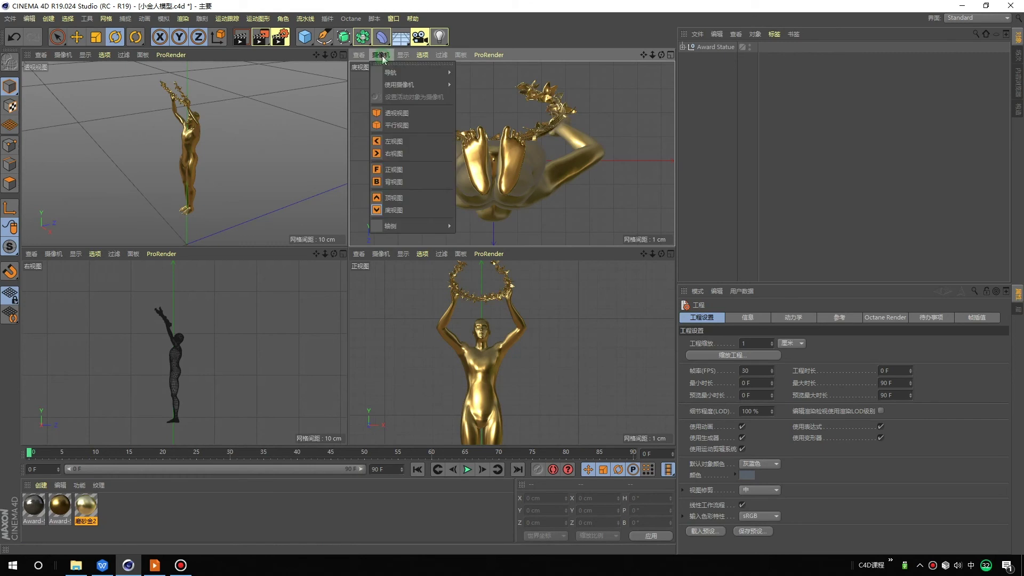
click(403, 196)
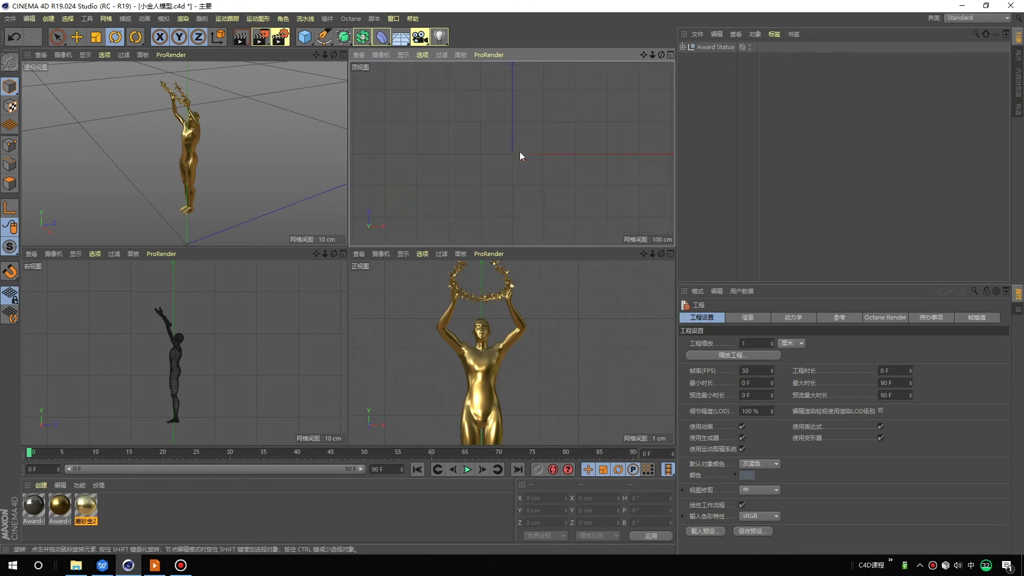
scroll(485, 180, up, 3)
scroll(485, 180, up, 3)
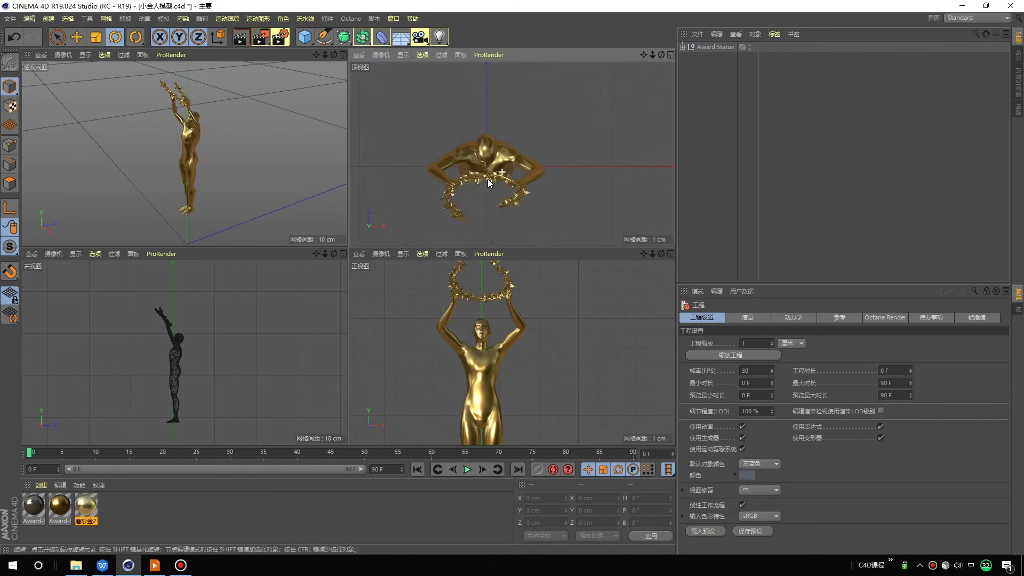
scroll(486, 180, up, 4)
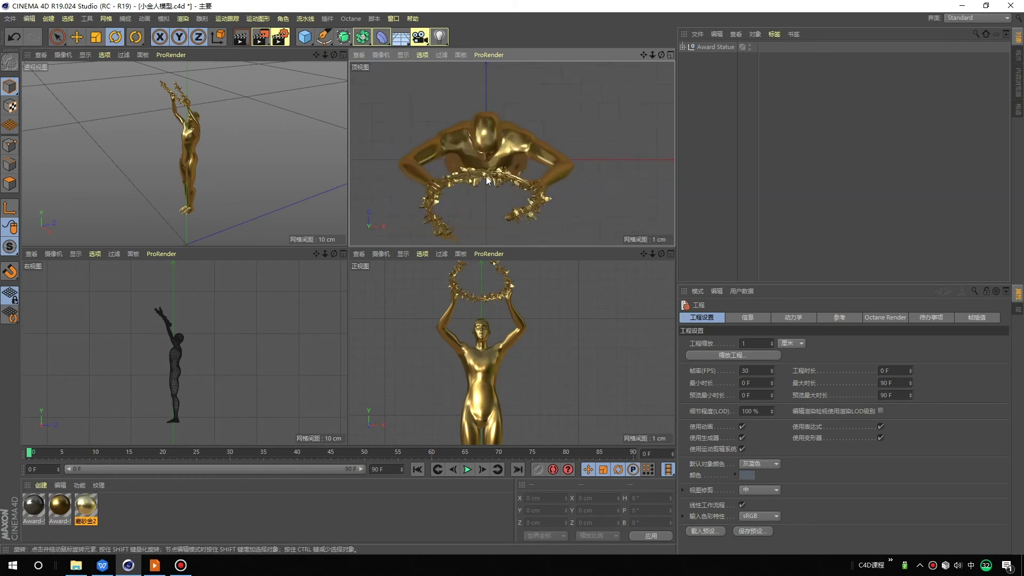
Set the top and front viewports to Hidden Line display.
click(403, 56)
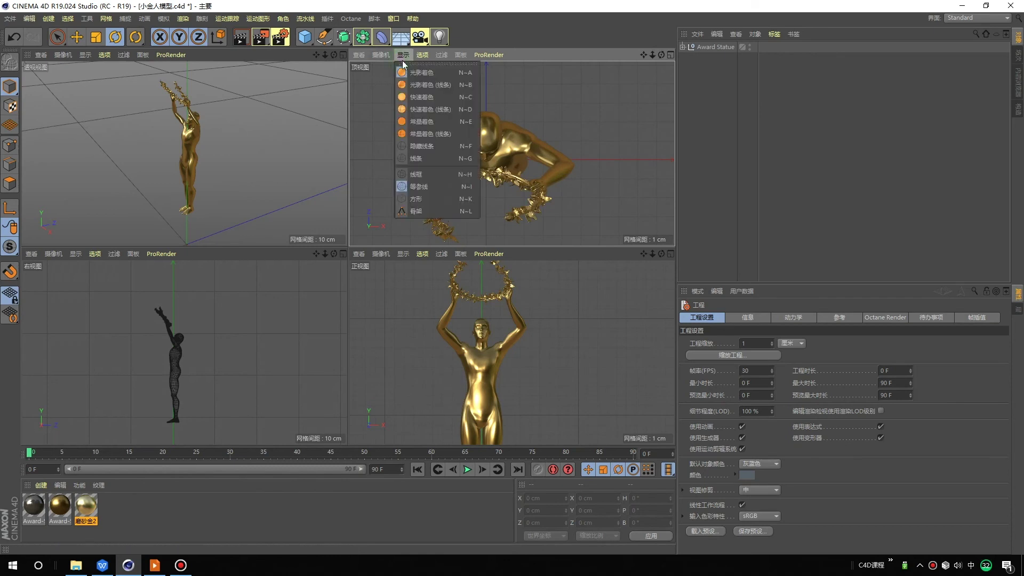
click(421, 145)
mouse_move(493, 328)
alt+mouse_down()
mouse_move(466, 287)
mouse_move(390, 264)
alt+mouse_up()
click(404, 254)
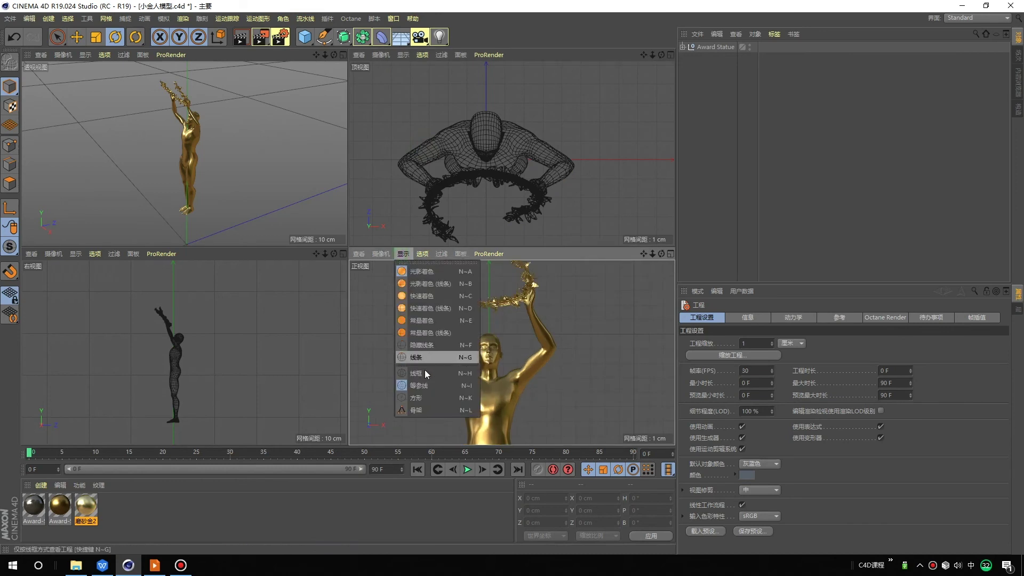
click(434, 345)
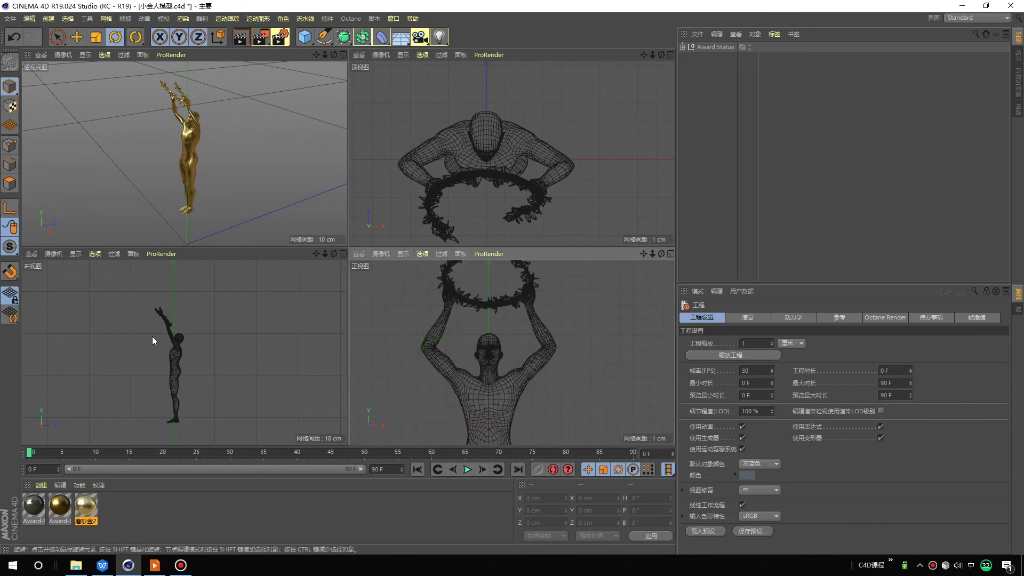
Reframe the wireframe statue in the front view and orbit the perspective view toward it.
scroll(160, 330, up, 4)
mouse_move(484, 302)
alt+mouse_down()
mouse_move(496, 284)
mouse_move(415, 328)
alt+mouse_up()
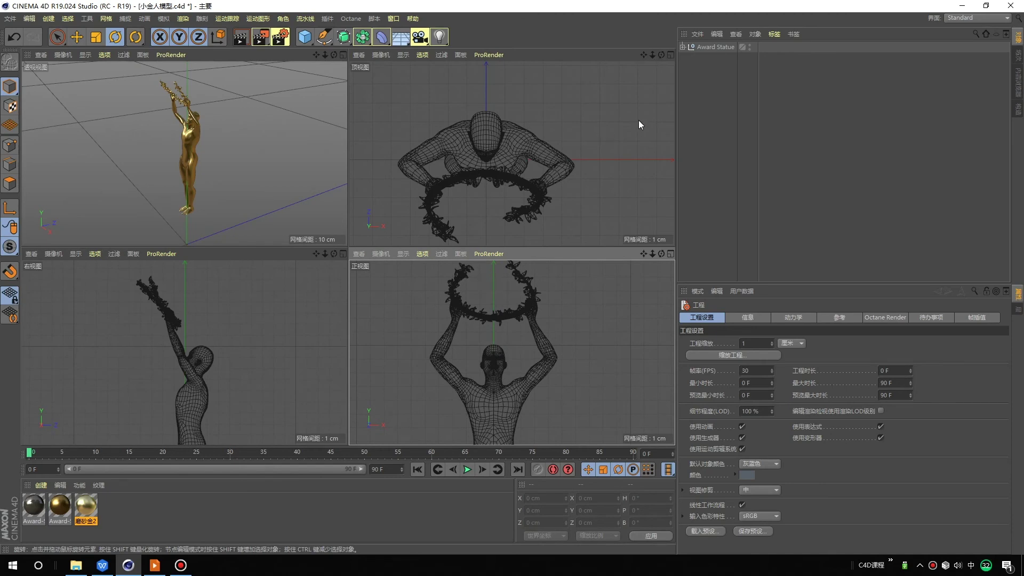
mouse_move(190, 212)
alt+mouse_down()
mouse_move(168, 153)
mouse_move(177, 155)
mouse_move(164, 188)
mouse_move(190, 171)
mouse_move(174, 179)
alt+mouse_up()
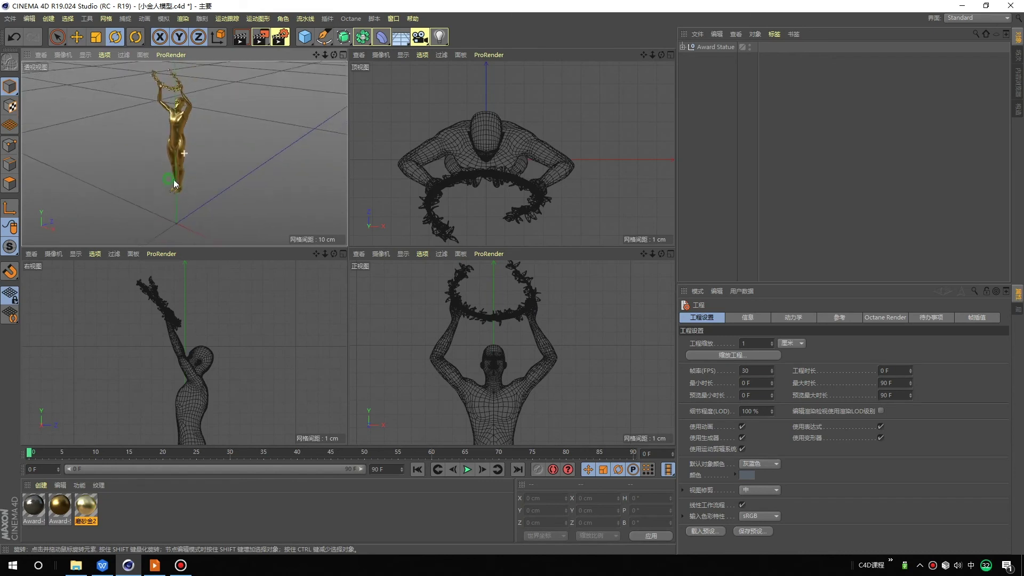
Delete the Award Statue model, then undo to restore it.
click(712, 47)
click(713, 76)
click(712, 47)
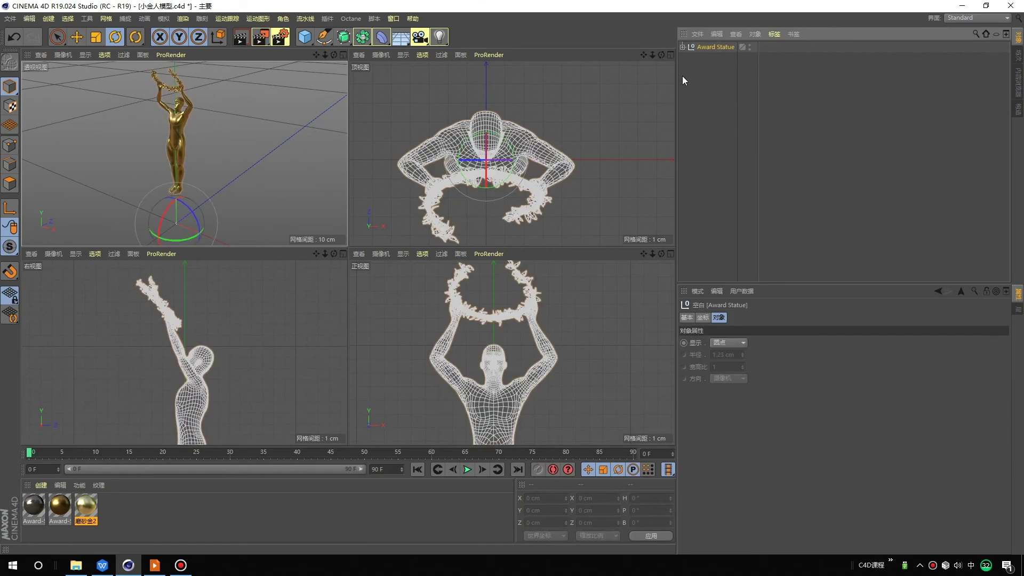
key(Delete)
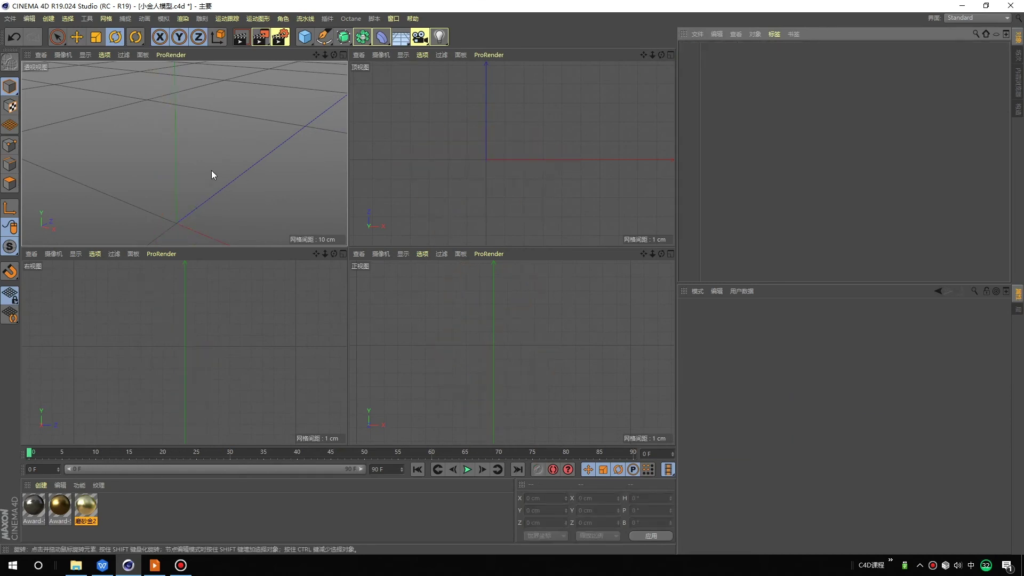
key(ctrl+z)
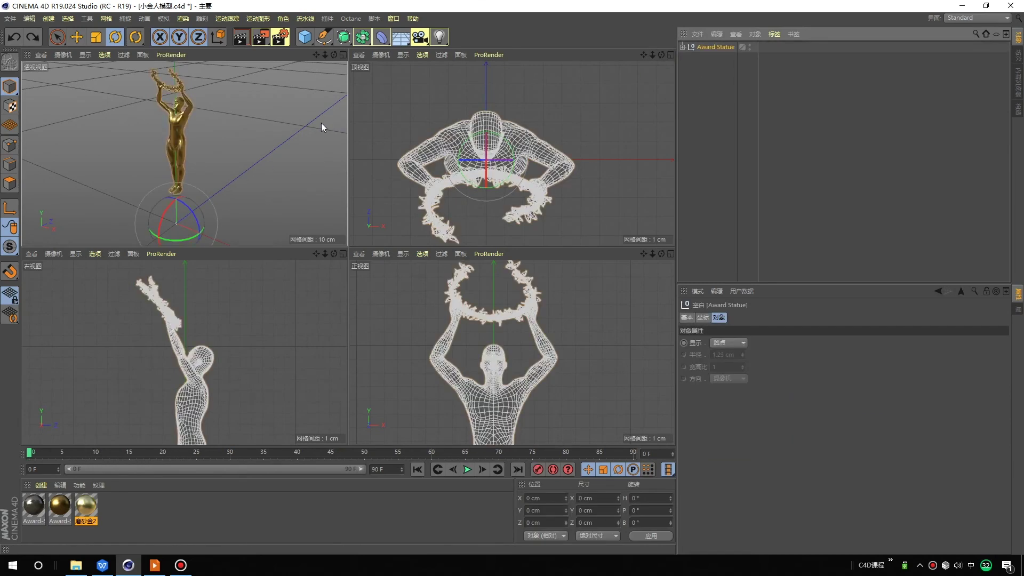
click(700, 79)
Add a Cube primitive to the scene, undoing an accidental rotation.
click(308, 36)
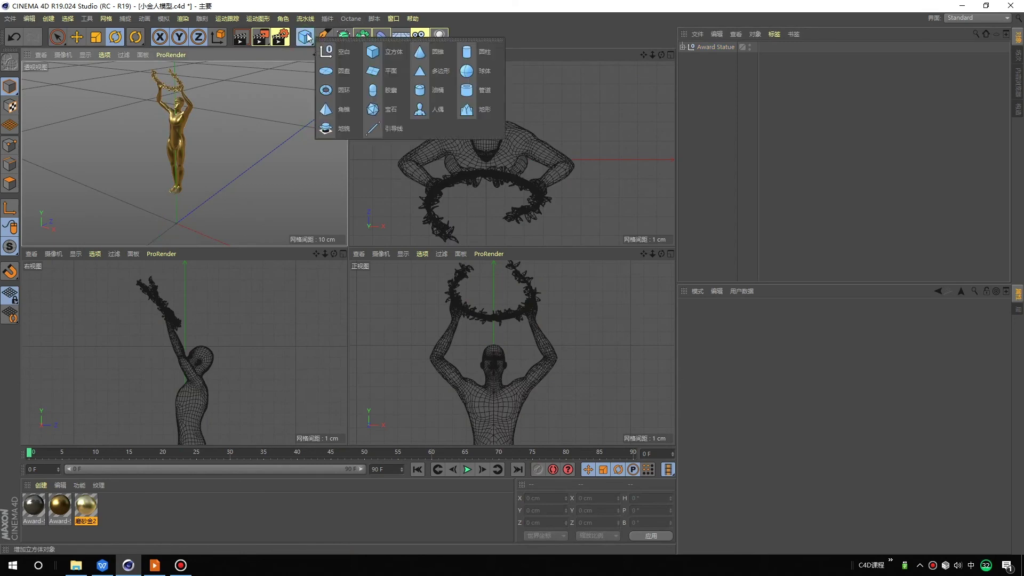
click(388, 58)
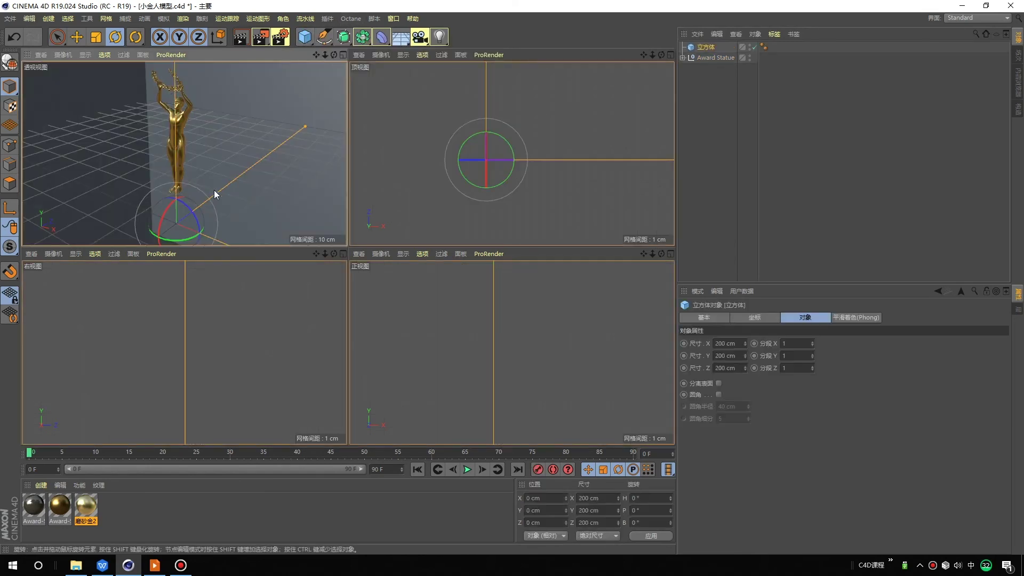
scroll(212, 190, down, 5)
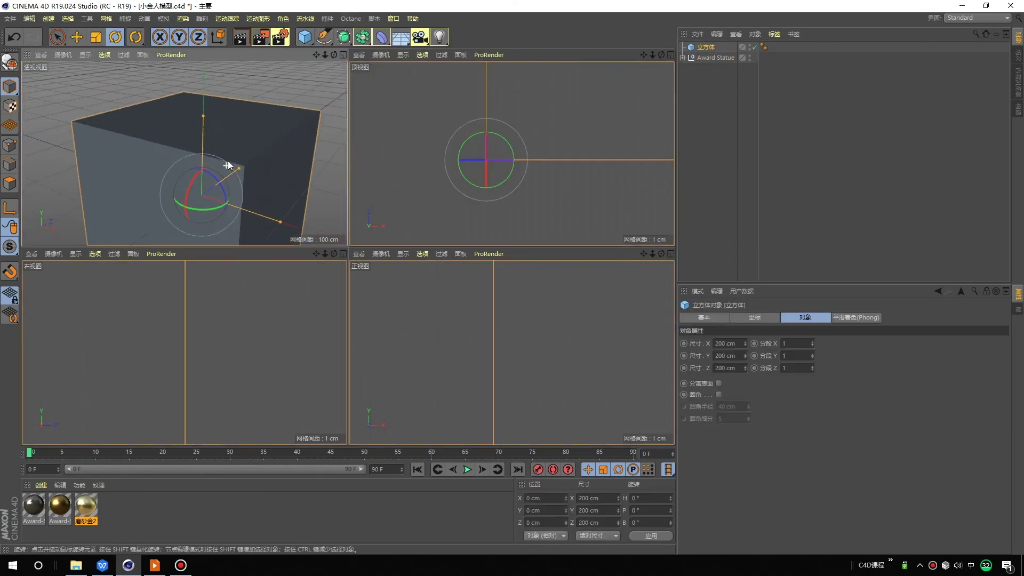
drag(297, 95, 241, 132)
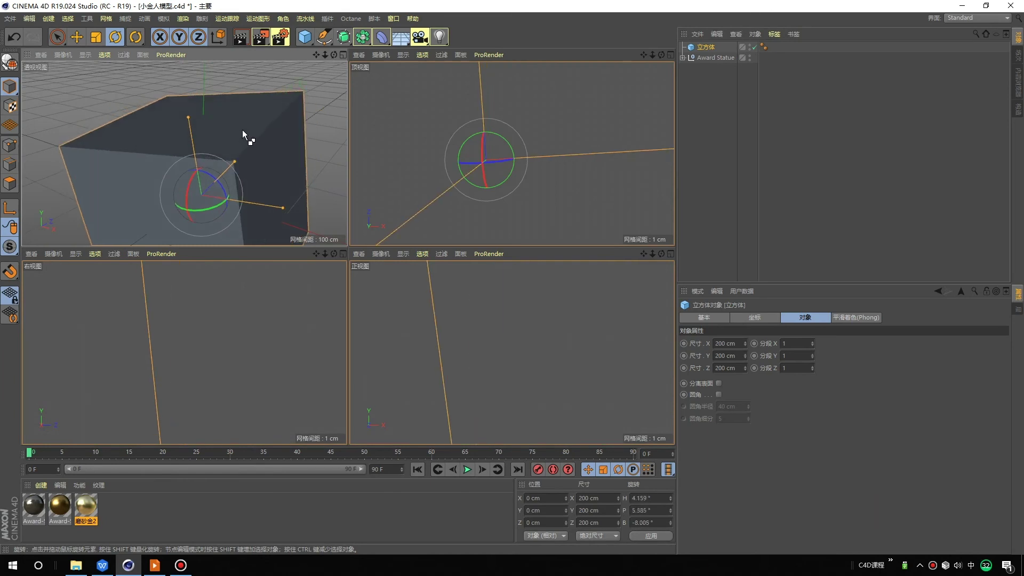
key(ctrl+z)
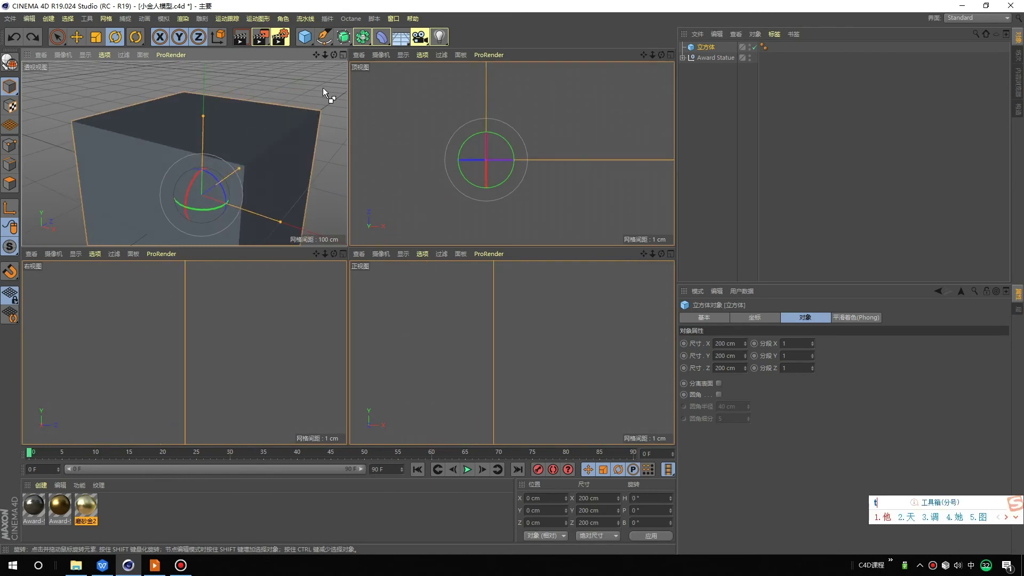
Scale the cube from 200 cm down to 11.595 cm and maximise the perspective view.
key(t)
drag(322, 90, 256, 151)
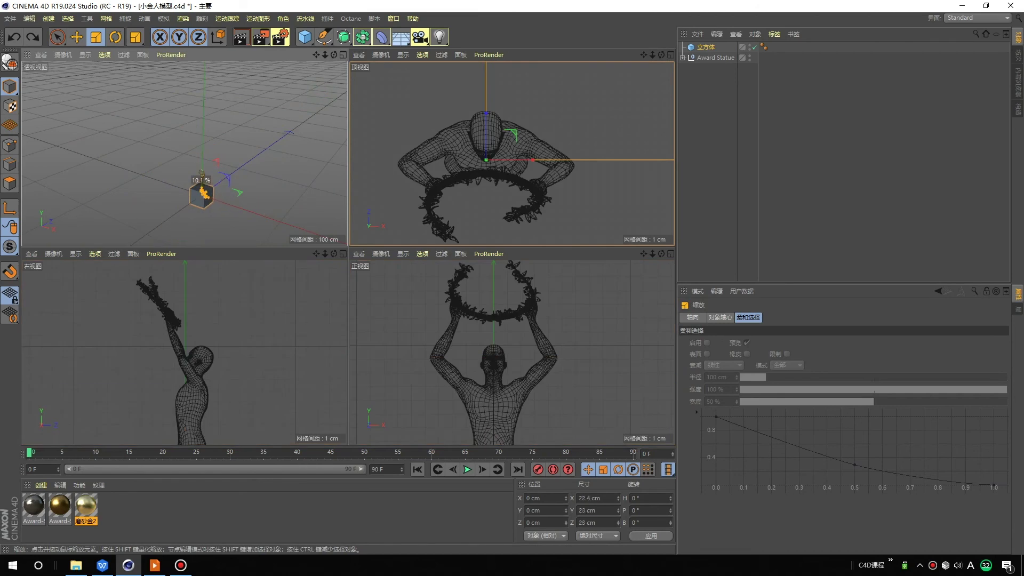
key(e)
scroll(257, 151, up, 3)
key(t)
drag(192, 219, 144, 218)
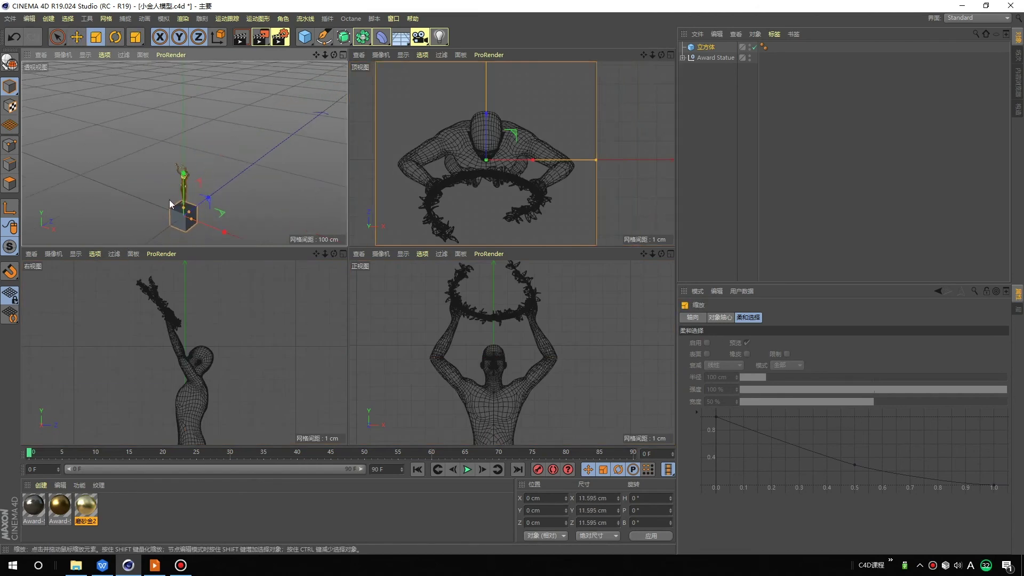
middle_click(194, 140)
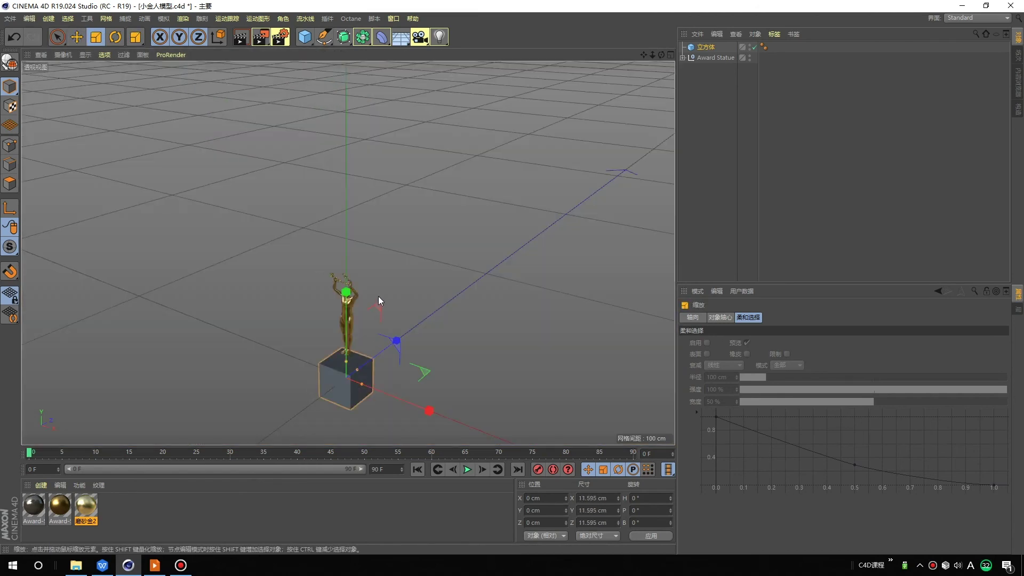
Move the cube along X and back from the origin, viewing both objects.
scroll(395, 214, up, 2)
key(e)
mouse_move(434, 388)
mouse_down()
mouse_move(150, 291)
mouse_move(160, 245)
mouse_up()
drag(88, 256, 290, 187)
alt+middle_drag(123, 224, 351, 219)
mouse_move(350, 219)
alt+mouse_down()
mouse_move(103, 231)
mouse_move(478, 206)
mouse_move(270, 274)
mouse_move(901, 143)
alt+mouse_up()
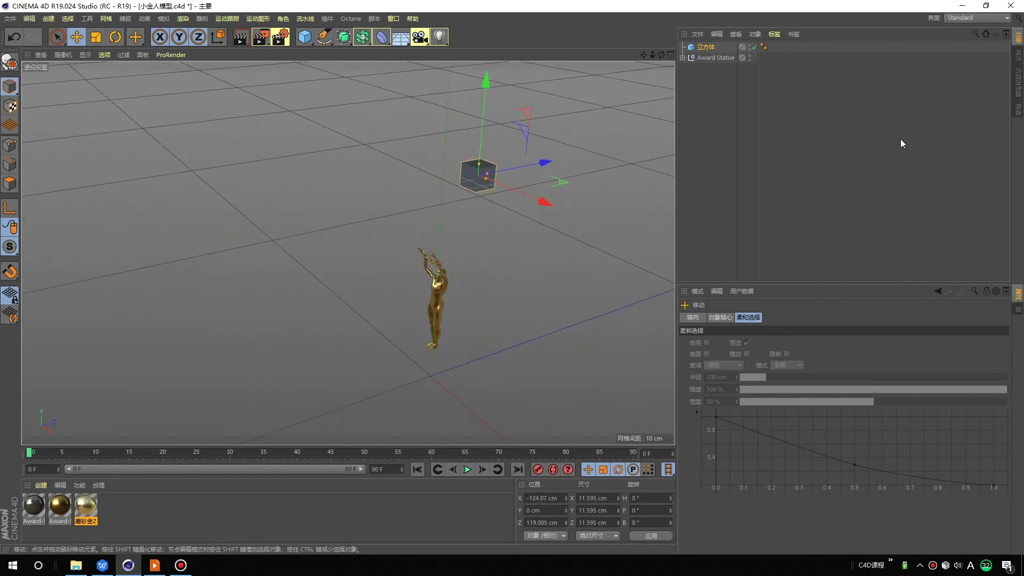
scroll(427, 226, down, 2)
scroll(283, 231, down, 2)
mouse_move(283, 231)
alt+mouse_down()
mouse_move(266, 249)
mouse_move(347, 222)
mouse_move(258, 277)
mouse_move(193, 246)
mouse_move(328, 233)
mouse_move(382, 213)
mouse_move(331, 199)
alt+mouse_up()
Move the Award Statue next to the cube and restore the four-view layout.
click(440, 207)
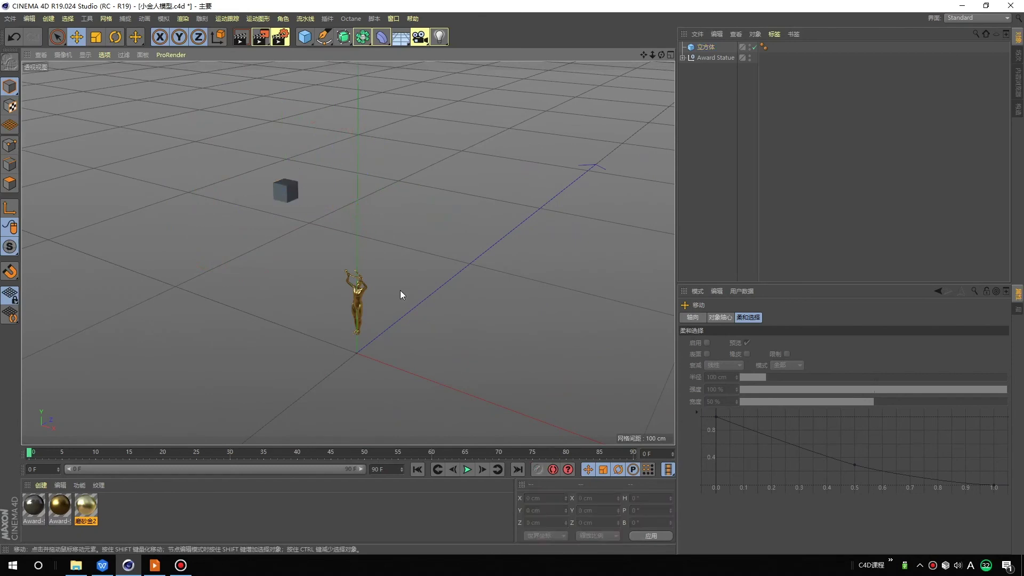
click(357, 298)
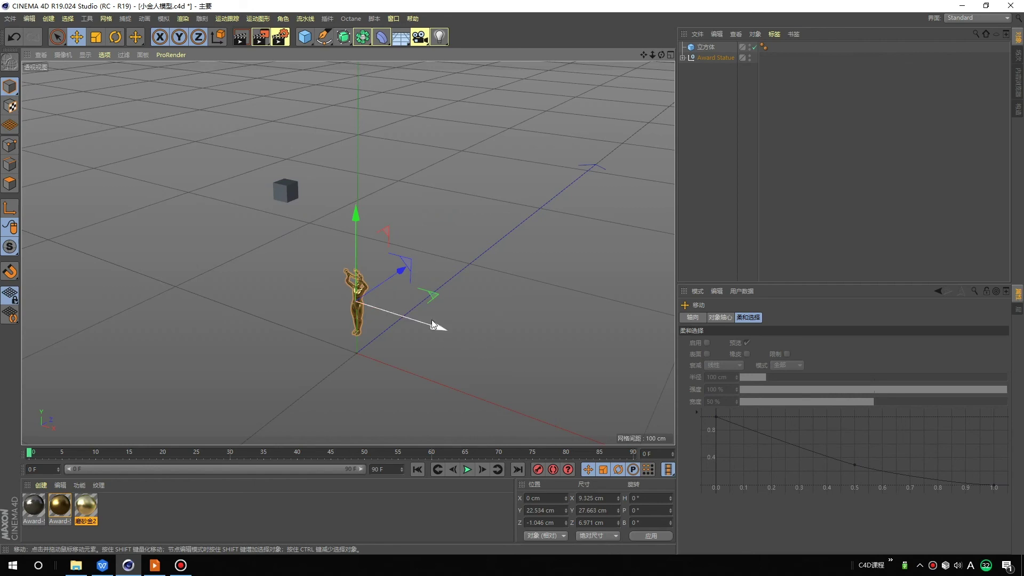
mouse_move(432, 321)
mouse_down()
mouse_move(278, 176)
mouse_move(284, 121)
mouse_up()
click(398, 259)
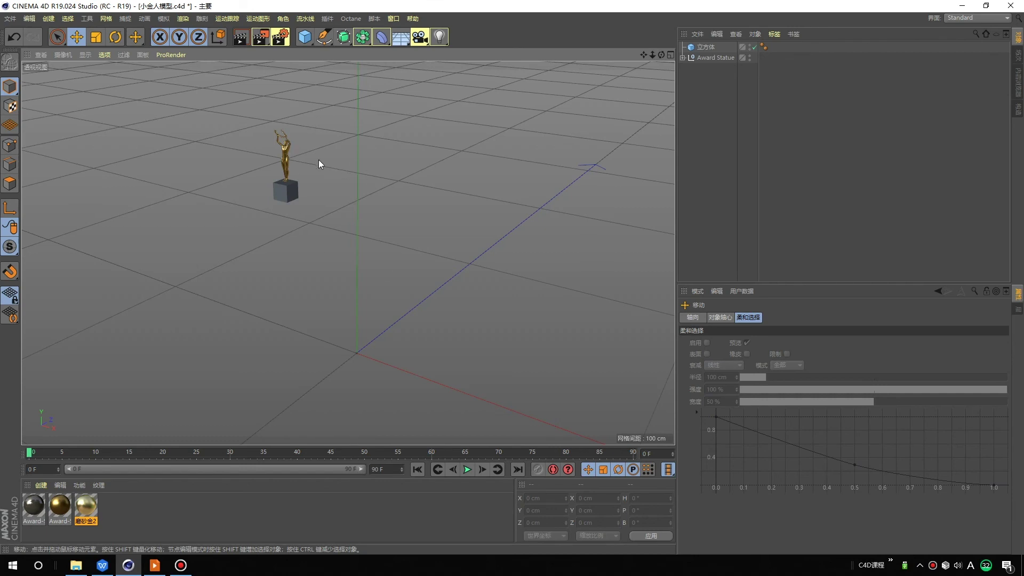
mouse_move(273, 163)
alt+mouse_down()
mouse_move(351, 154)
mouse_move(304, 197)
mouse_move(617, 171)
alt+mouse_up()
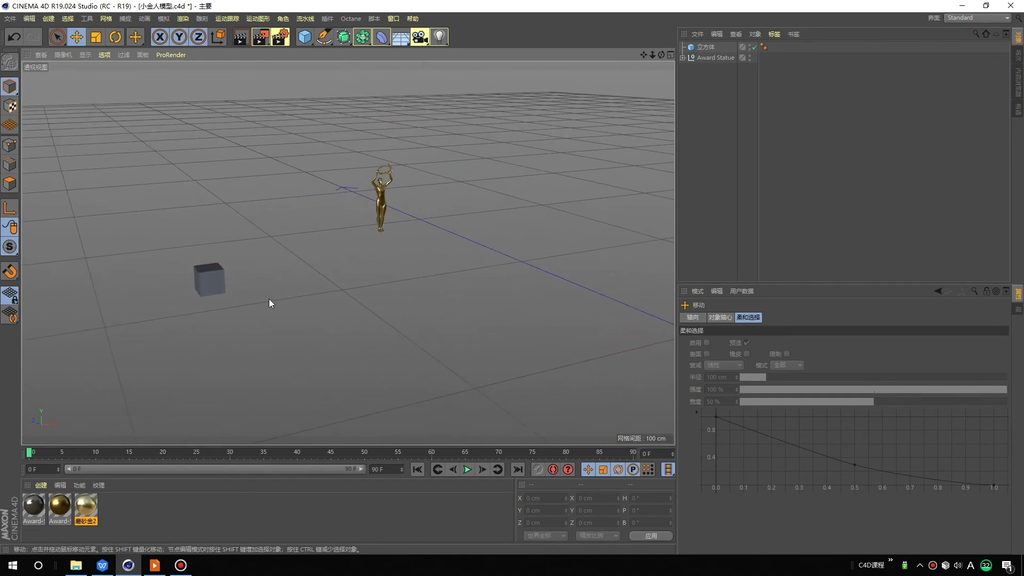
mouse_move(405, 235)
alt+mouse_down()
mouse_move(244, 234)
mouse_move(335, 229)
mouse_move(501, 261)
mouse_move(424, 242)
mouse_move(303, 245)
mouse_move(339, 270)
mouse_move(388, 265)
mouse_move(355, 265)
mouse_move(357, 247)
alt+mouse_up()
middle_click(368, 242)
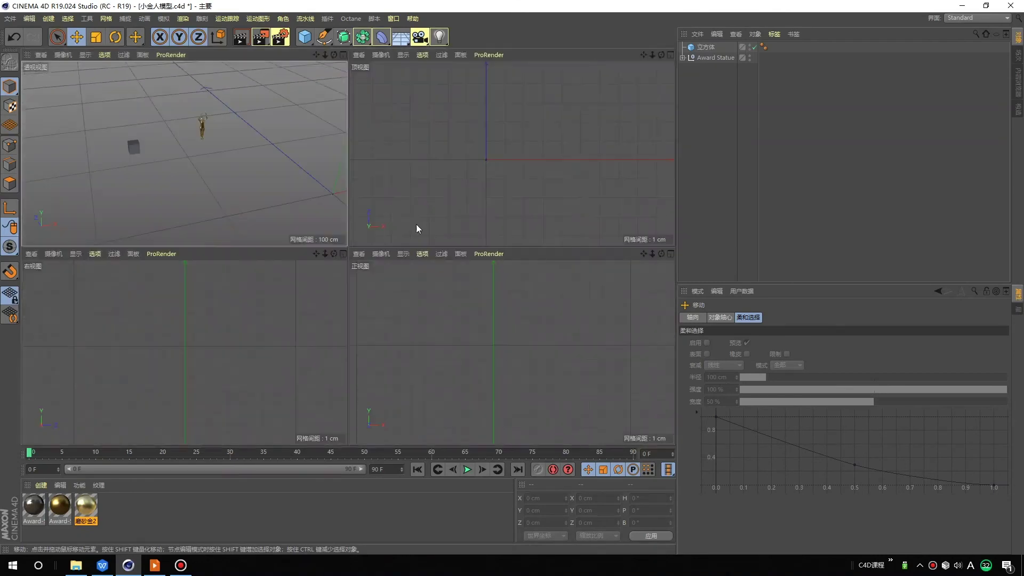
middle_click(481, 194)
middle_click(478, 210)
scroll(475, 195, down, 1)
scroll(475, 188, down, 1)
scroll(475, 185, down, 1)
scroll(479, 181, down, 1)
scroll(479, 178, up, 2)
scroll(485, 159, up, 1)
scroll(488, 168, up, 2)
scroll(489, 173, up, 2)
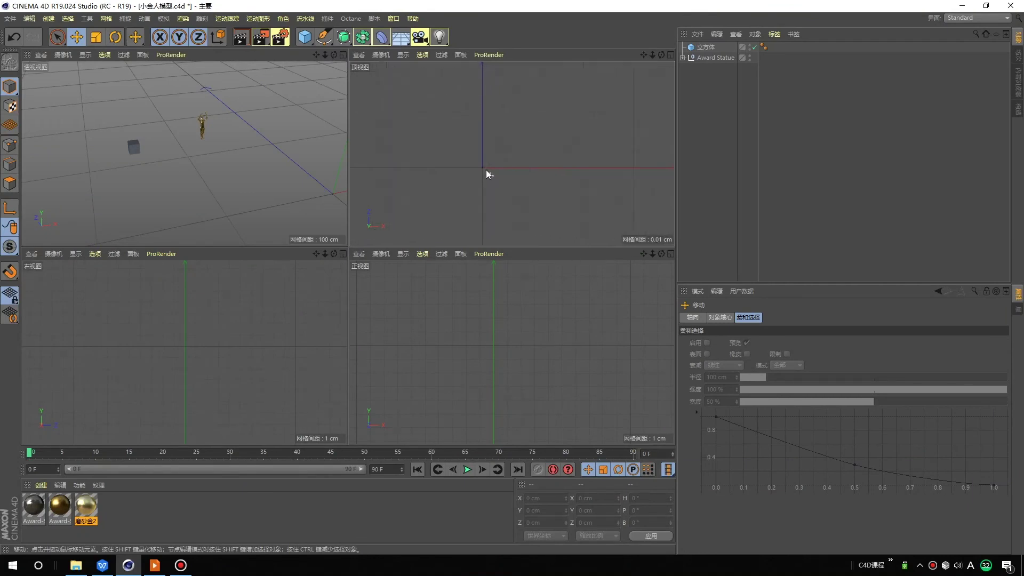
click(481, 168)
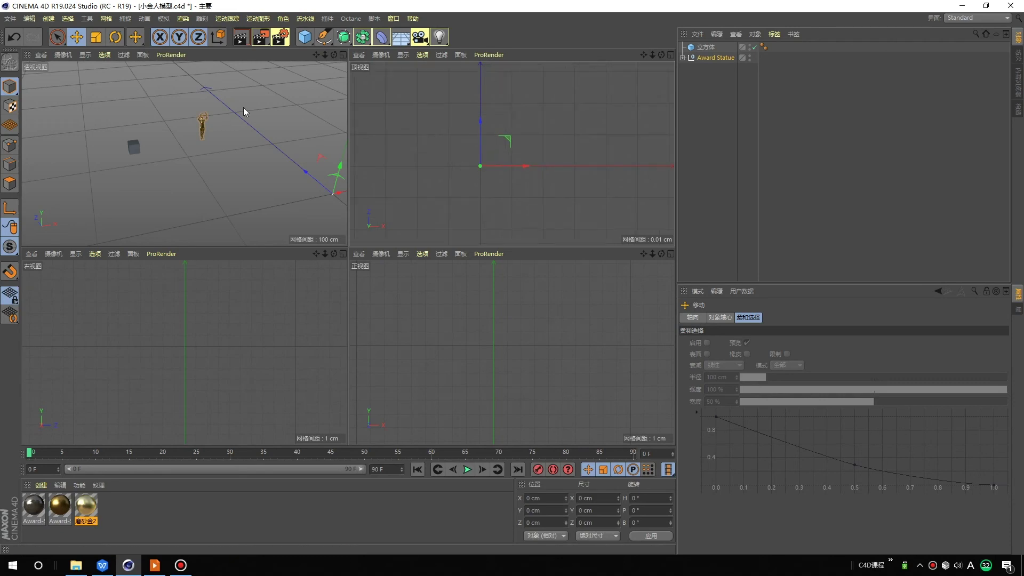
click(204, 125)
scroll(480, 128, down, 3)
scroll(463, 122, down, 3)
scroll(453, 117, down, 2)
scroll(440, 108, down, 2)
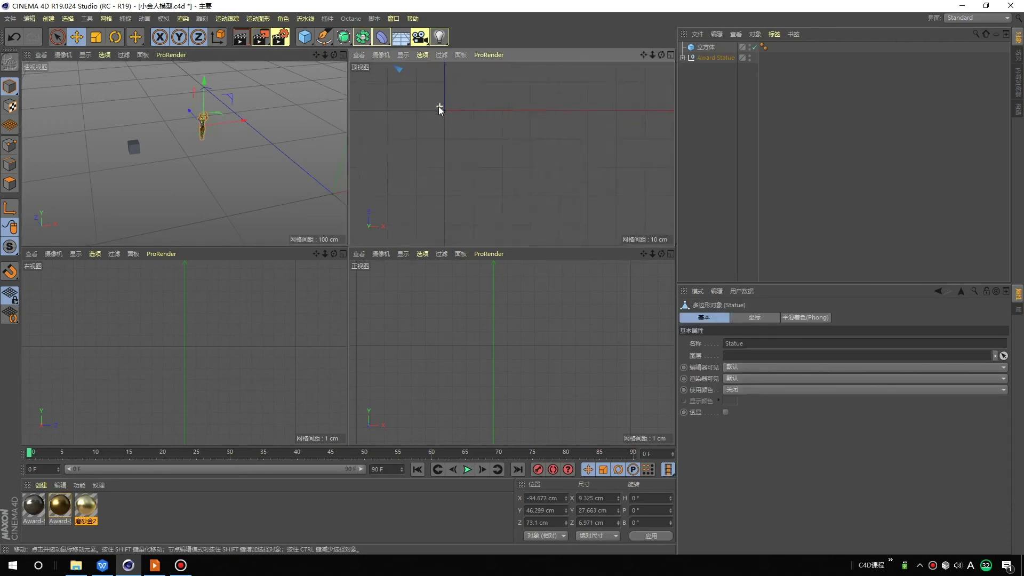
scroll(438, 107, down, 1)
scroll(485, 149, down, 3)
scroll(490, 167, up, 1)
scroll(480, 157, up, 2)
scroll(496, 149, up, 2)
scroll(533, 192, up, 2)
Select the Award Statue group and line it up over the cube in the top view.
click(560, 158)
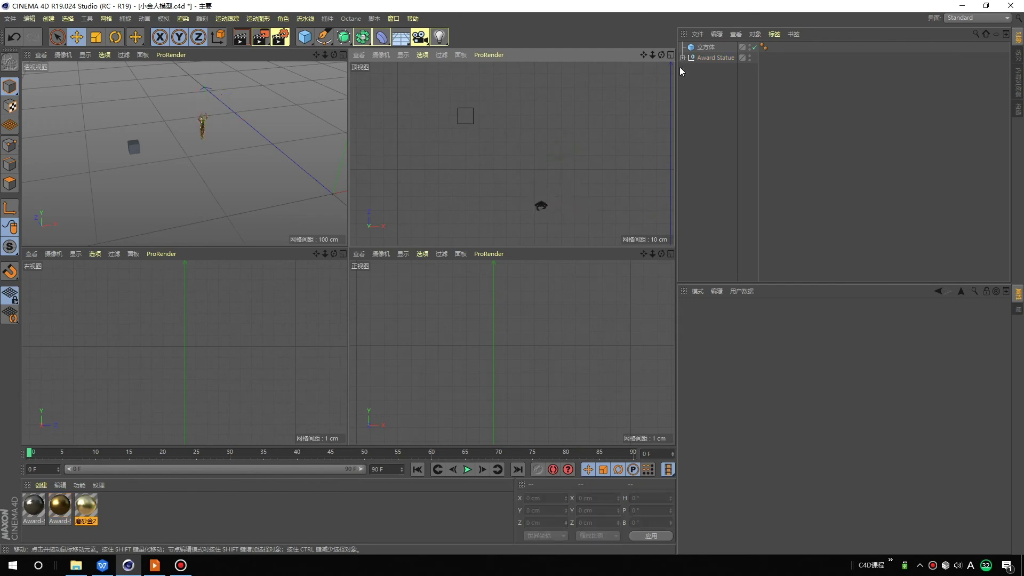
click(698, 58)
scroll(513, 184, down, 5)
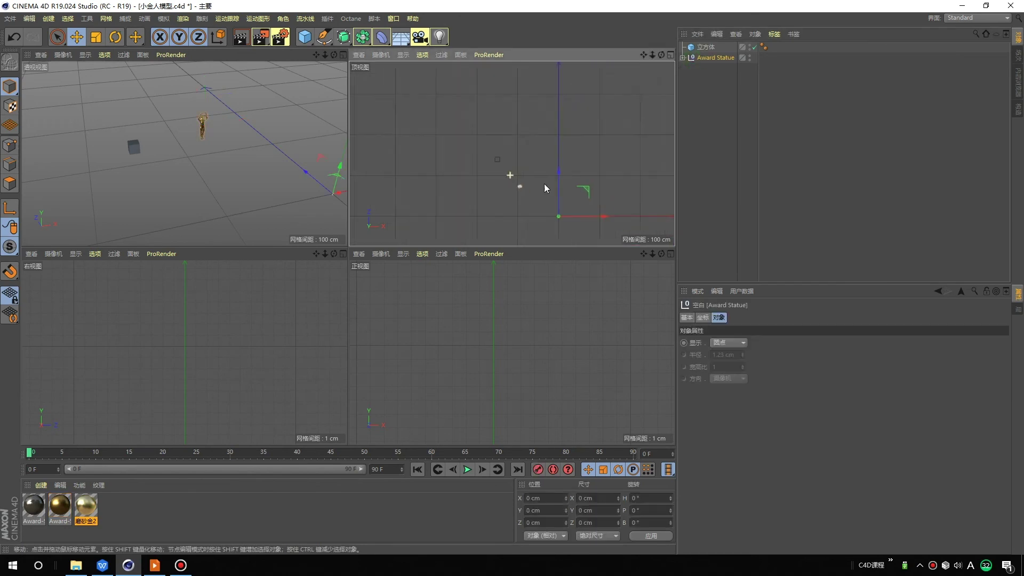
mouse_move(599, 195)
mouse_down()
mouse_move(575, 161)
mouse_move(603, 181)
mouse_move(534, 126)
mouse_move(590, 181)
mouse_move(549, 139)
mouse_move(582, 150)
mouse_move(568, 161)
mouse_up()
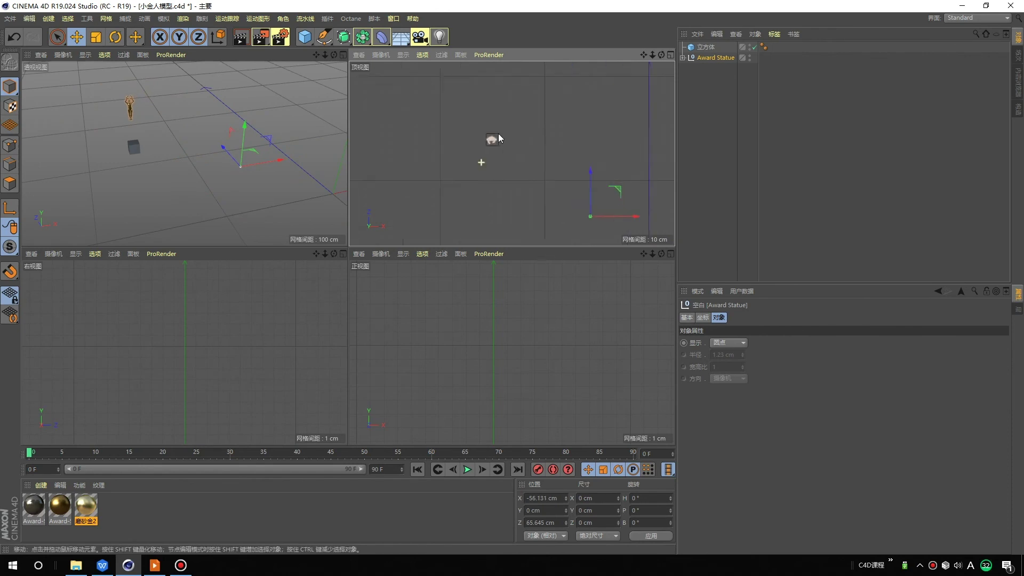
drag(489, 148, 482, 150)
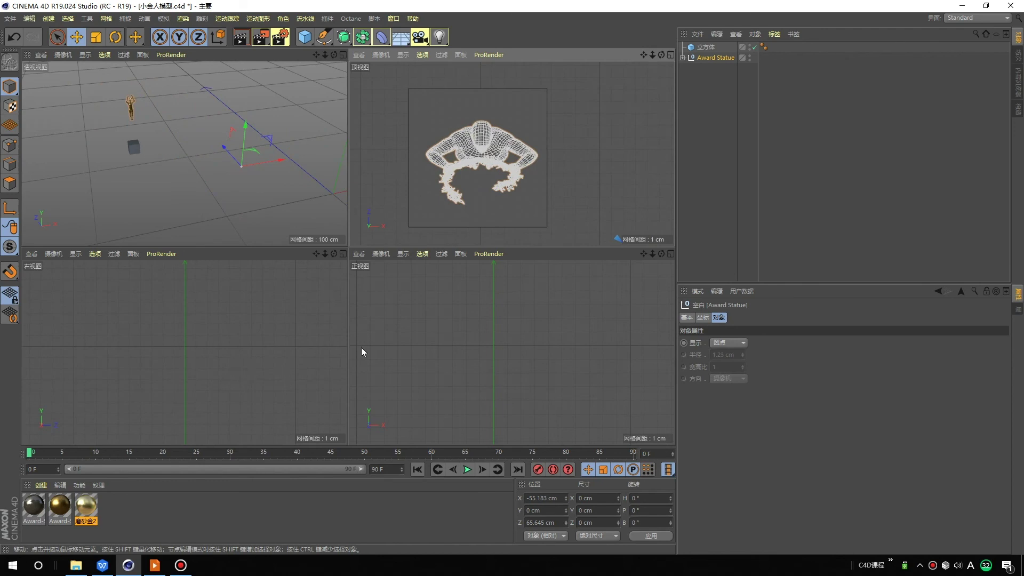
Lower the statue onto the cube's top in the right view and maximise the perspective view.
scroll(193, 354, down, 5)
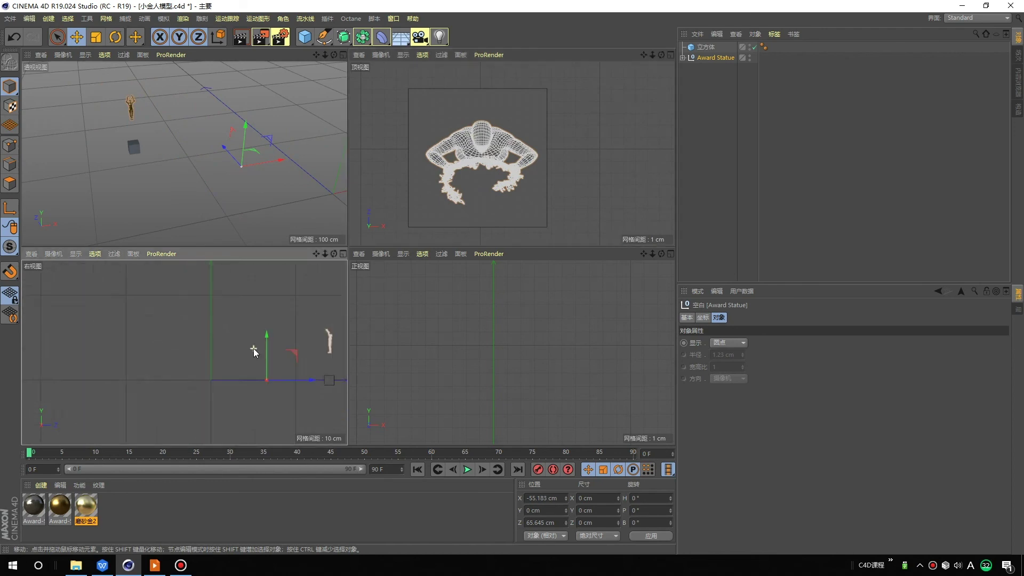
scroll(326, 351, up, 5)
mouse_move(326, 351)
alt+middle_down()
mouse_move(228, 322)
mouse_move(241, 363)
alt+middle_up()
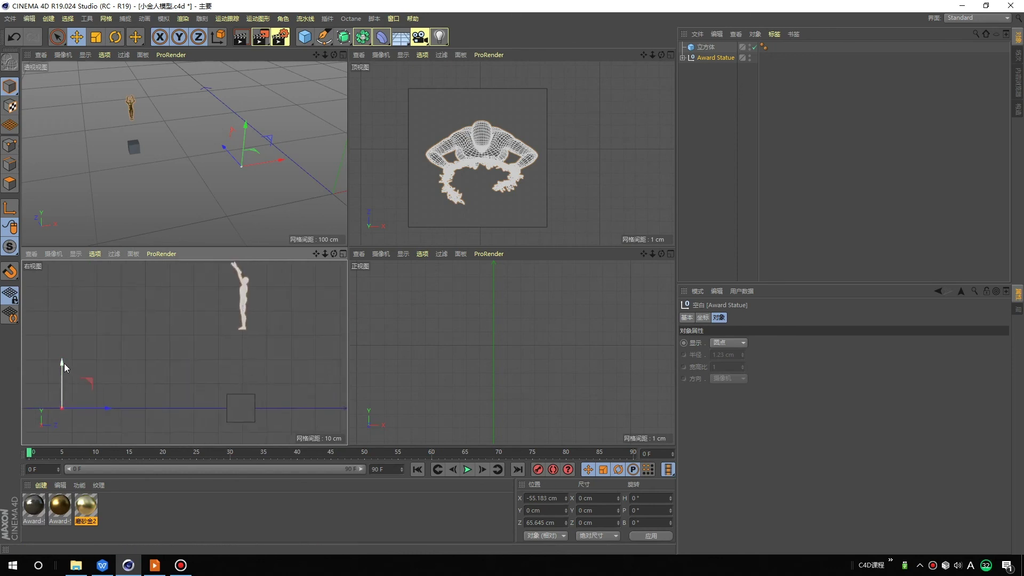
drag(62, 362, 59, 426)
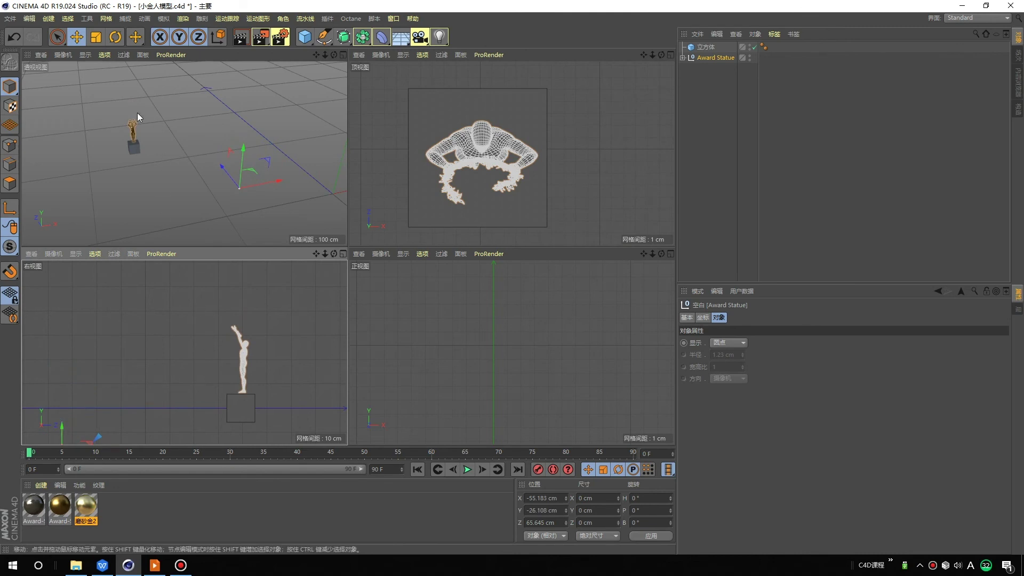
middle_click(144, 133)
Orbit the perspective view to a level side look at the statue and cube.
scroll(226, 213, up, 2)
scroll(261, 199, up, 3)
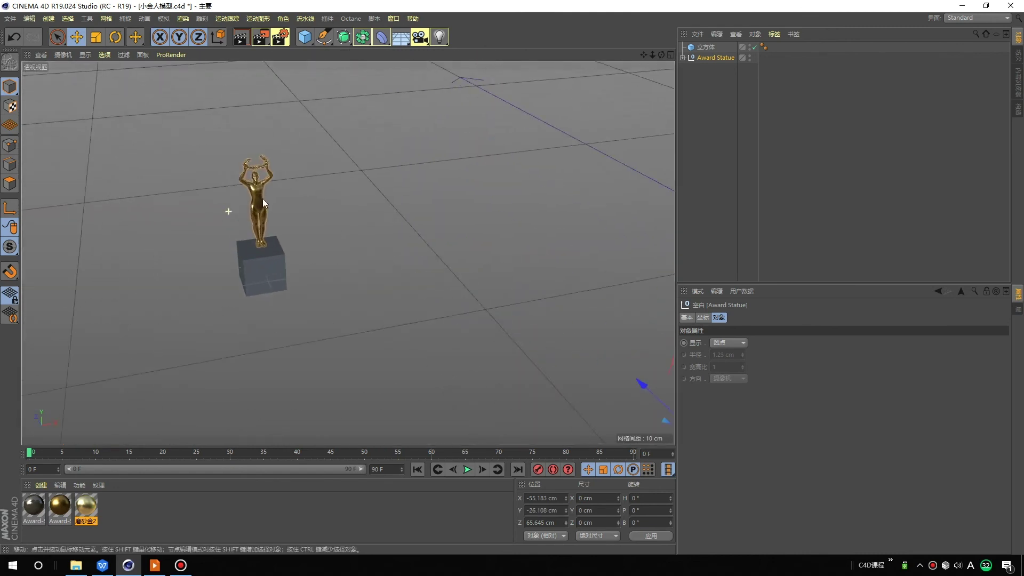
scroll(245, 207, up, 3)
mouse_move(245, 207)
alt+mouse_down()
mouse_move(316, 196)
mouse_move(321, 183)
mouse_move(201, 187)
mouse_move(280, 267)
alt+mouse_up()
scroll(325, 350, up, 2)
scroll(324, 322, up, 3)
scroll(326, 329, up, 1)
middle_click(351, 296)
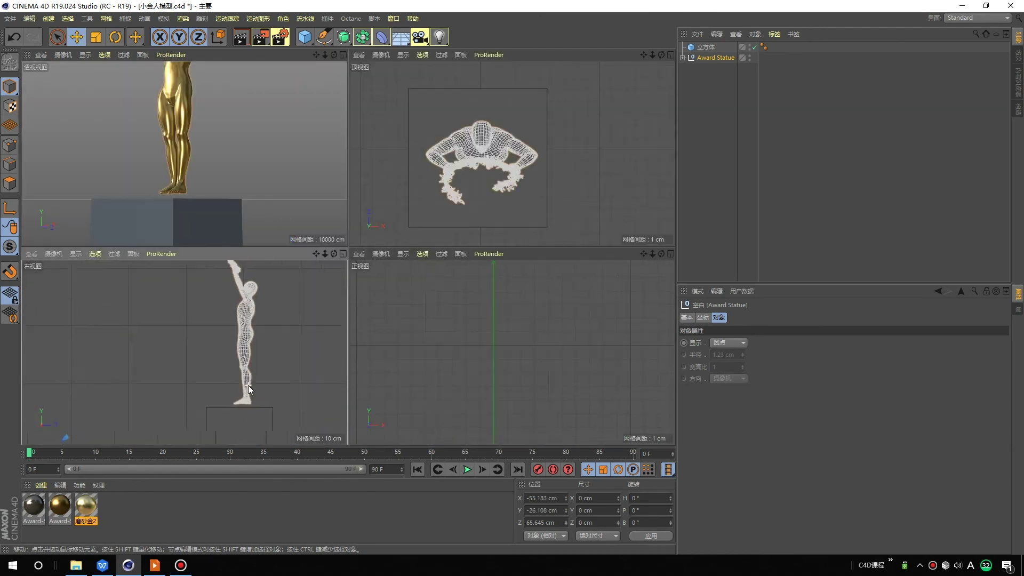
Maximise the right view to check the statue's height above the cube, then restore four views.
middle_click(257, 384)
scroll(375, 337, down, 2)
scroll(346, 355, down, 3)
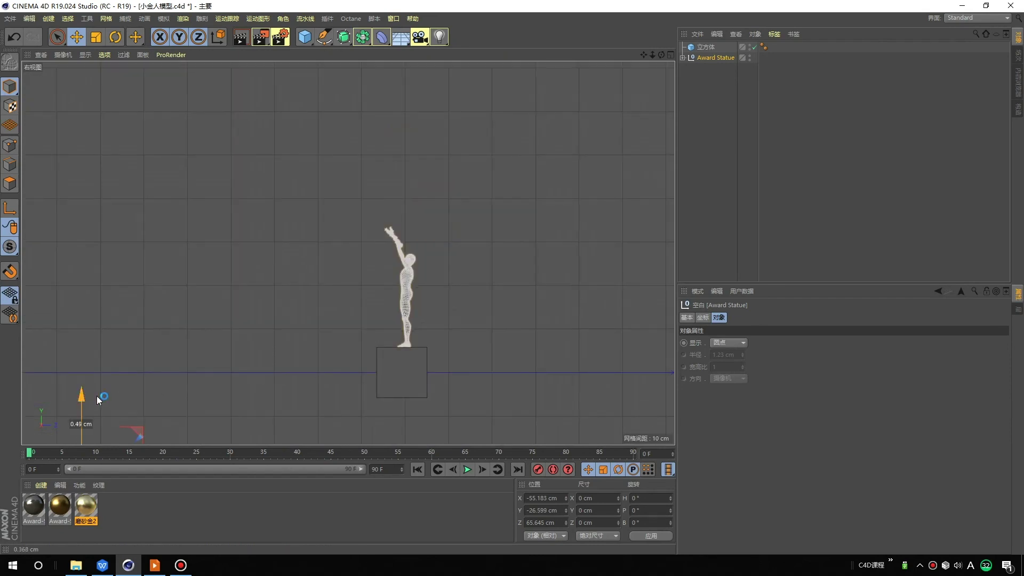
middle_click(354, 320)
scroll(209, 137, down, 3)
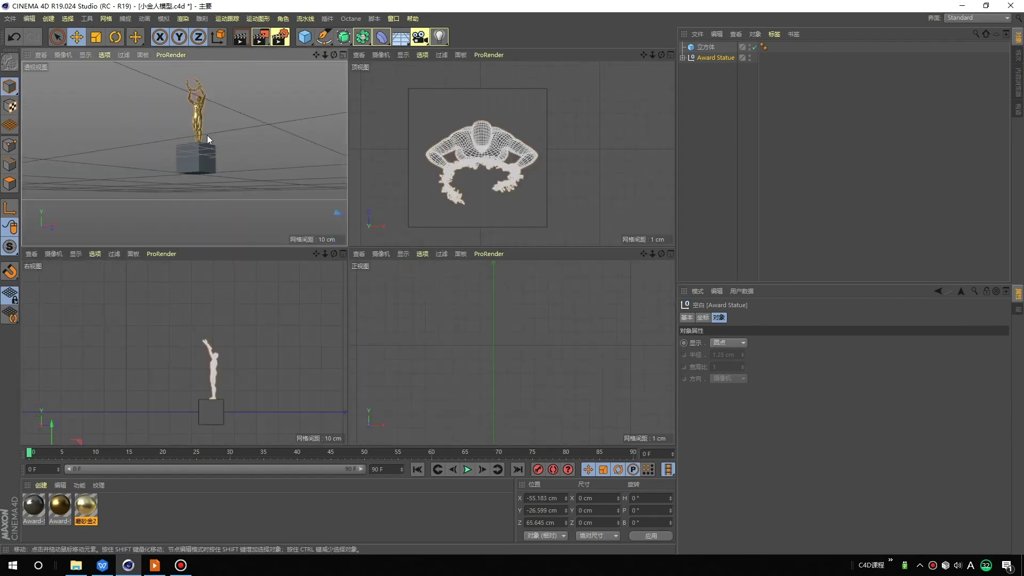
scroll(194, 169, up, 2)
scroll(176, 177, down, 2)
Lower the statue about 0.49 cm so its feet meet the cube.
mouse_move(175, 178)
alt+mouse_down()
mouse_move(264, 194)
mouse_move(185, 202)
mouse_move(175, 84)
alt+mouse_up()
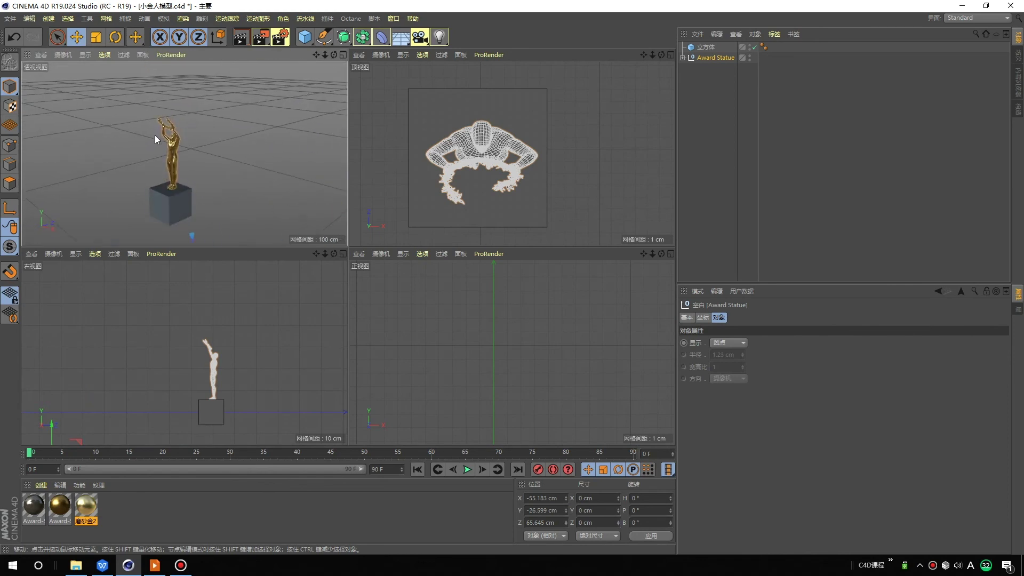
scroll(472, 308, down, 3)
scroll(436, 398, down, 2)
scroll(459, 383, down, 2)
alt+middle_drag(465, 346, 500, 336)
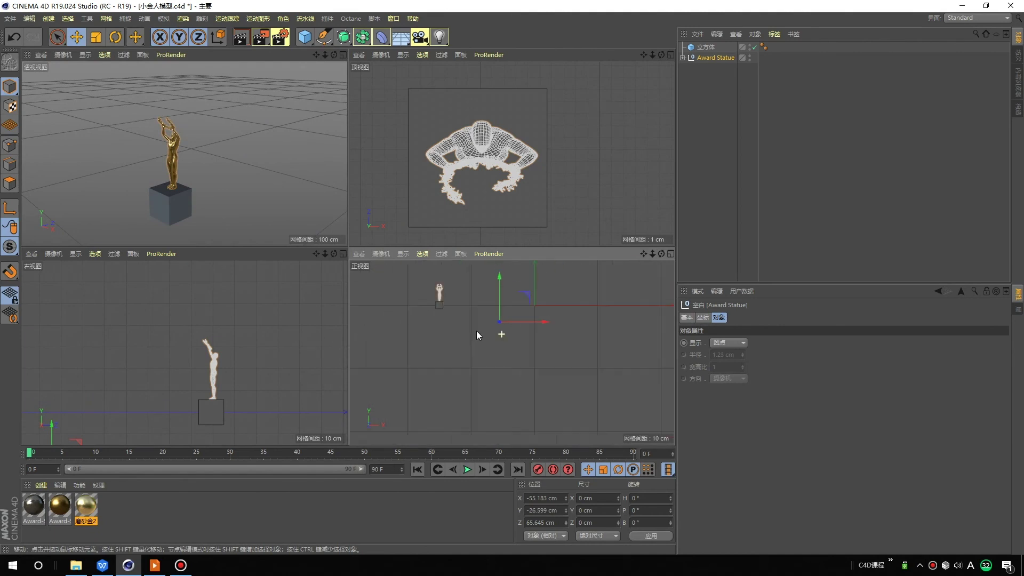
scroll(445, 313, up, 1)
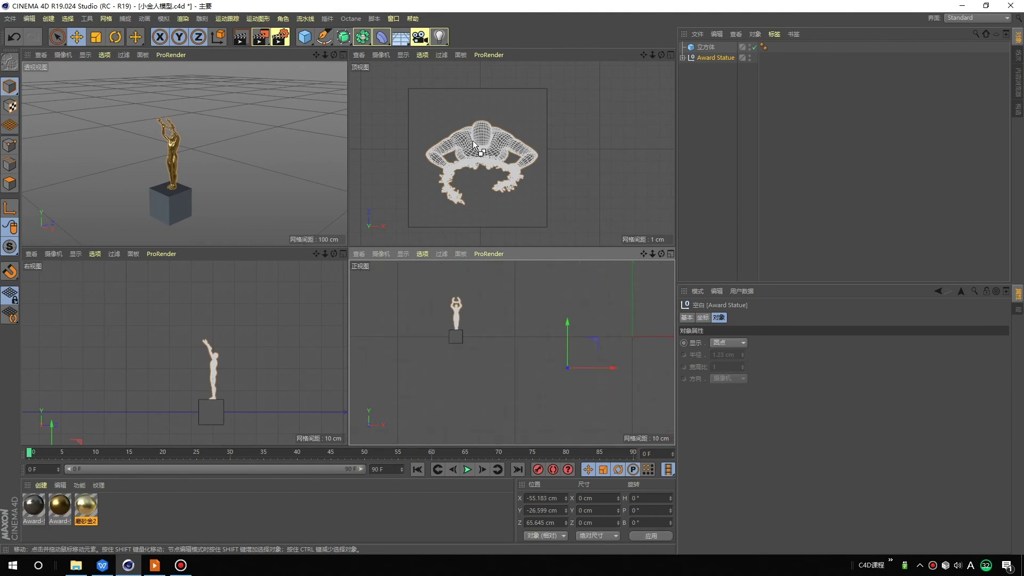
drag(478, 88, 527, 133)
key(Escape)
Zoom the front view in close on the statue's feet resting on the cube top.
scroll(470, 309, up, 1)
scroll(464, 320, up, 2)
scroll(470, 349, up, 2)
scroll(430, 410, up, 1)
scroll(462, 403, up, 3)
scroll(456, 397, down, 1)
scroll(457, 399, up, 1)
Deselect the statue and bring up the slideshow showing the trophy in four views.
click(510, 354)
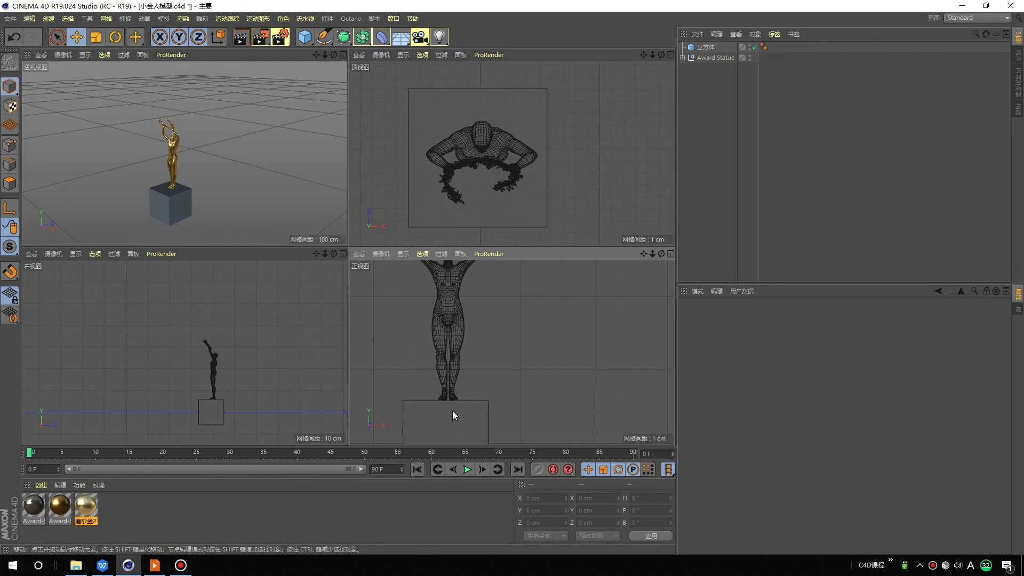
scroll(461, 384, down, 2)
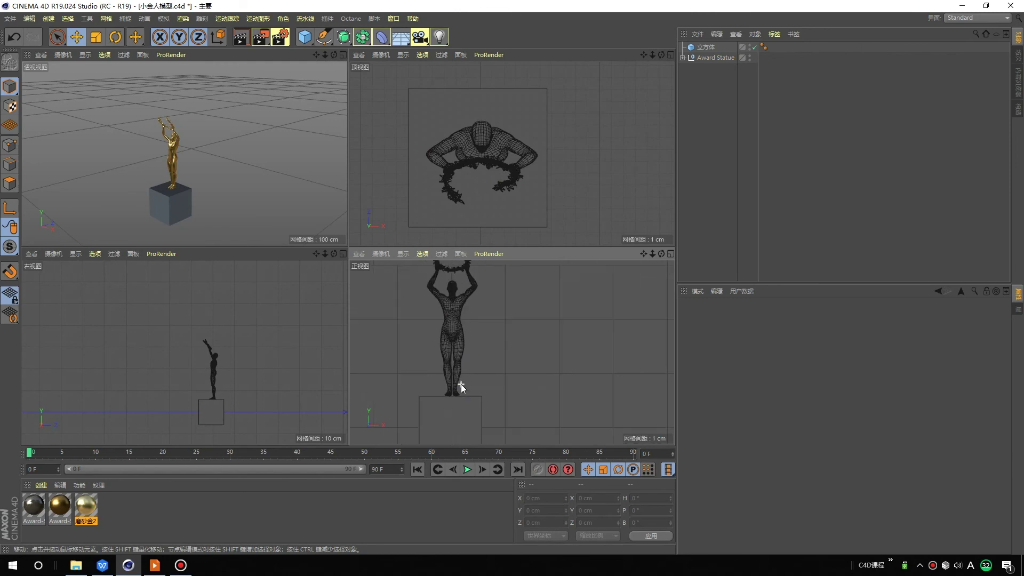
scroll(428, 388, up, 3)
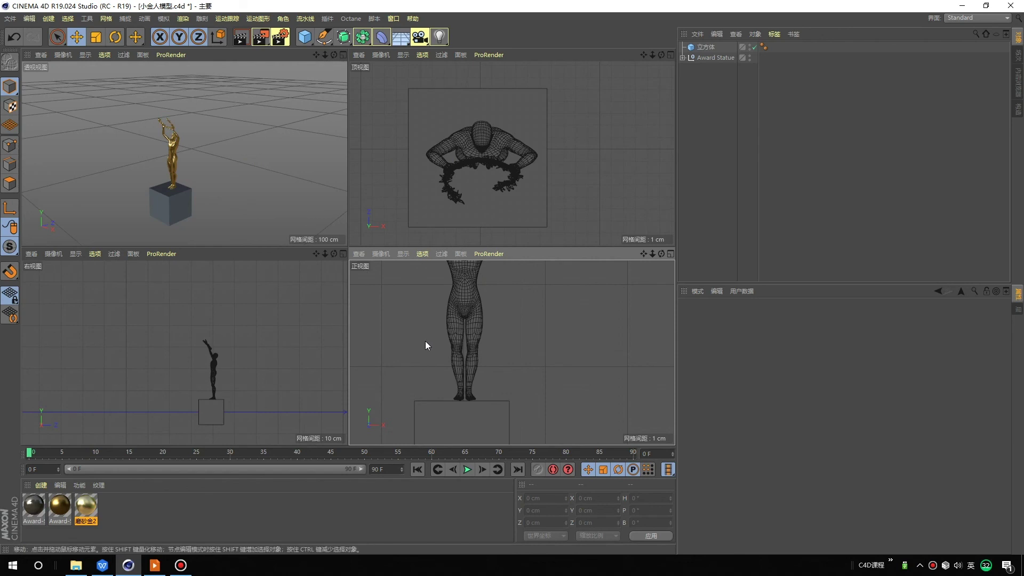
click(155, 564)
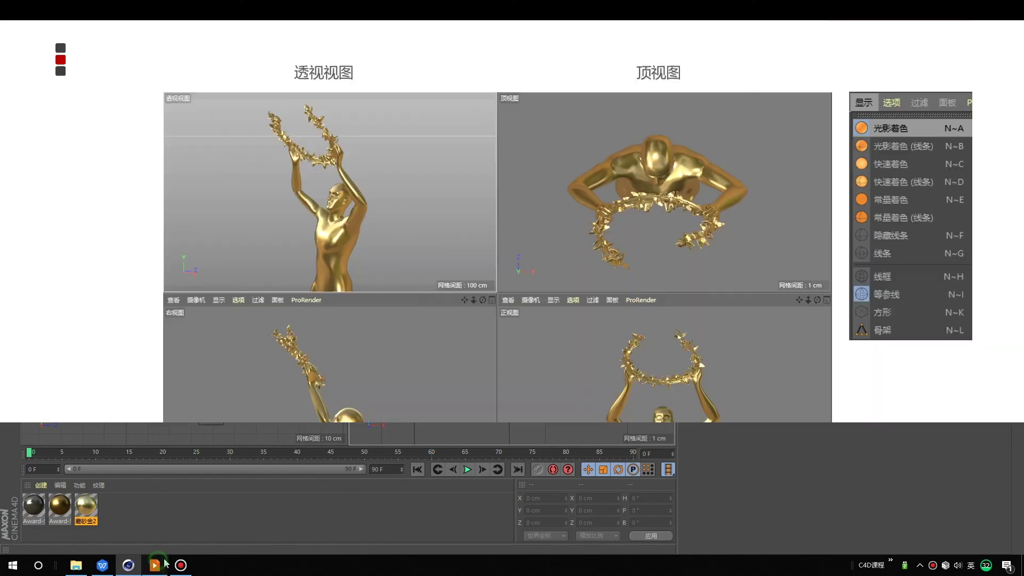
Advance to the '课程知识小结' summary slide, then Alt+Tab back to Cinema 4D.
click(441, 340)
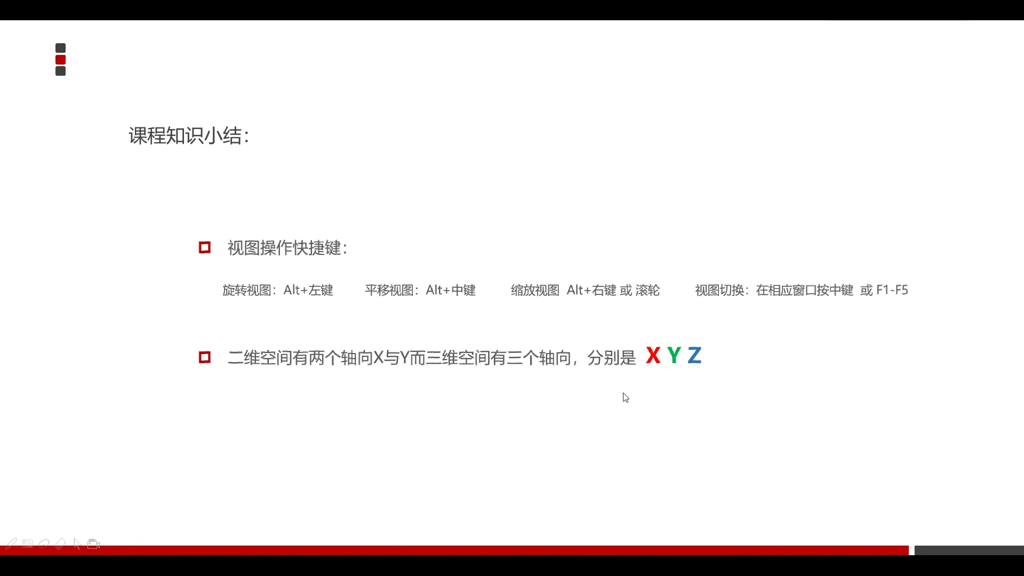
key(alt+Tab)
Maximise the perspective view, cycle views with F2, F1, F3, F4, then F5 for four views.
click(390, 288)
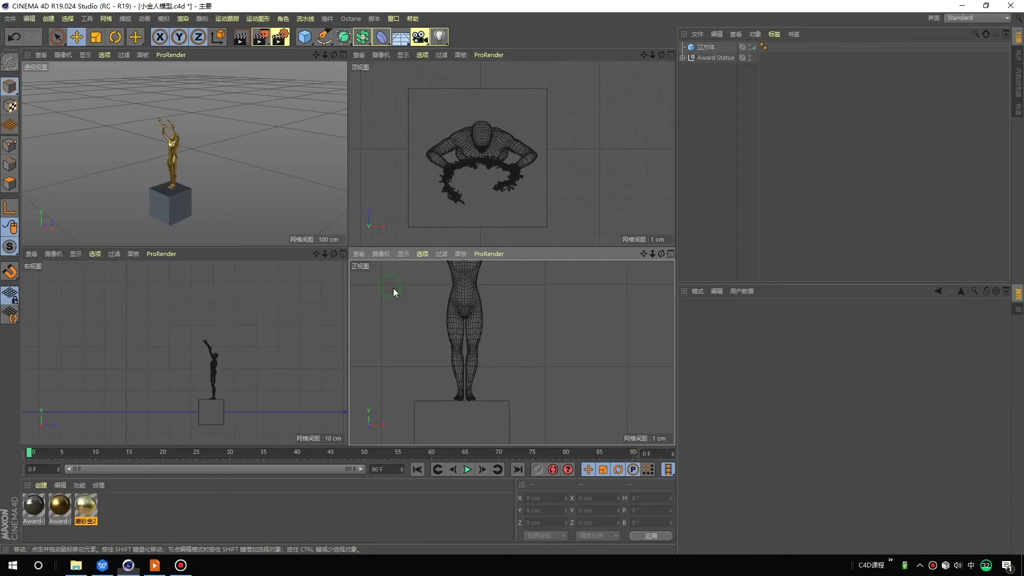
middle_click(272, 166)
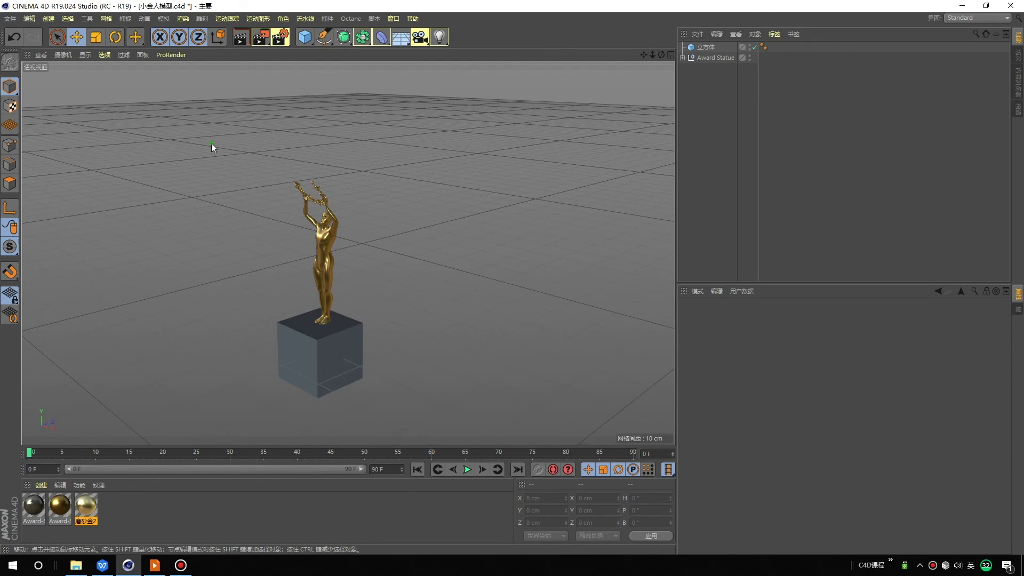
key(F2)
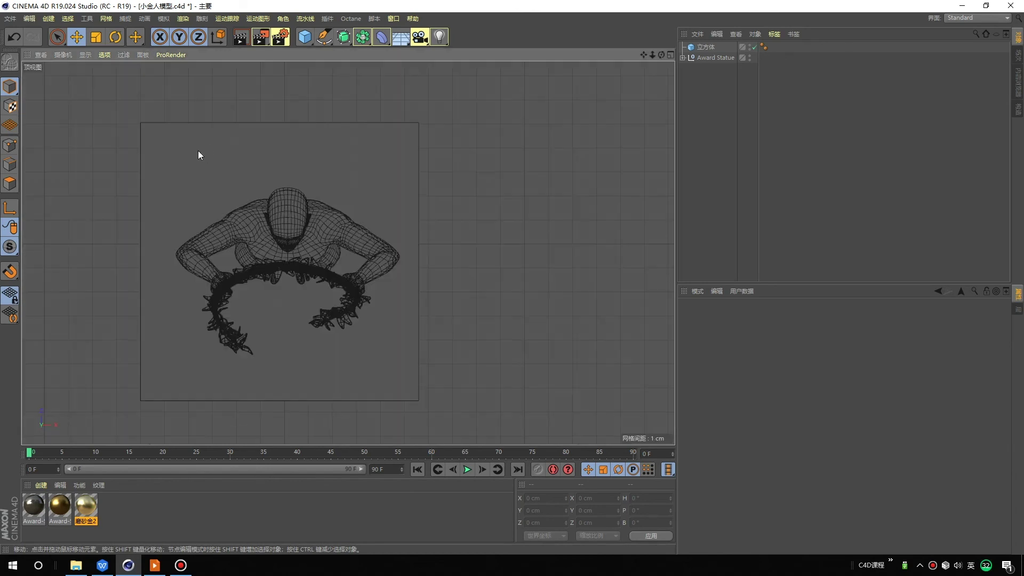
key(F1)
key(F2)
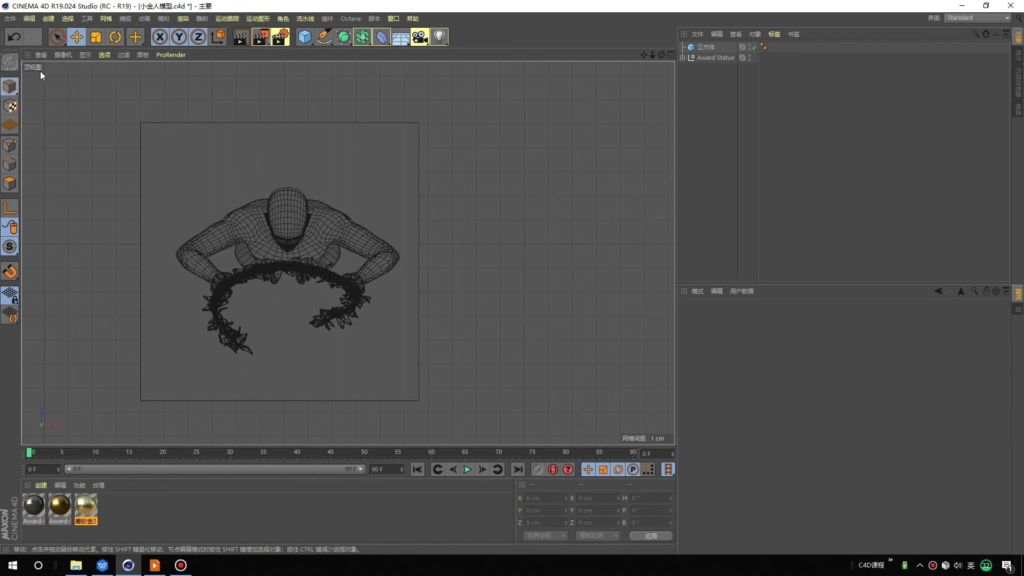
key(F3)
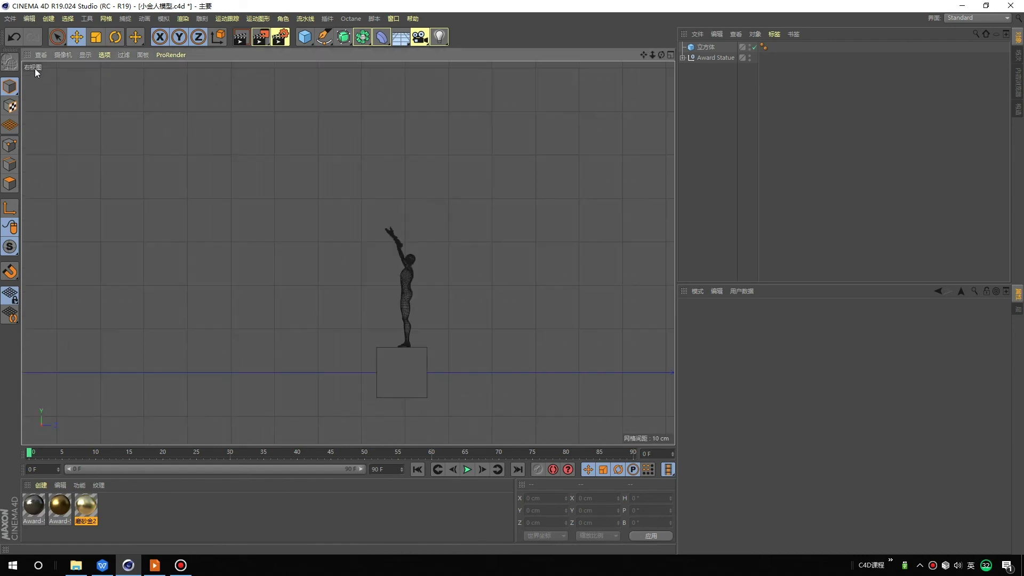
key(F4)
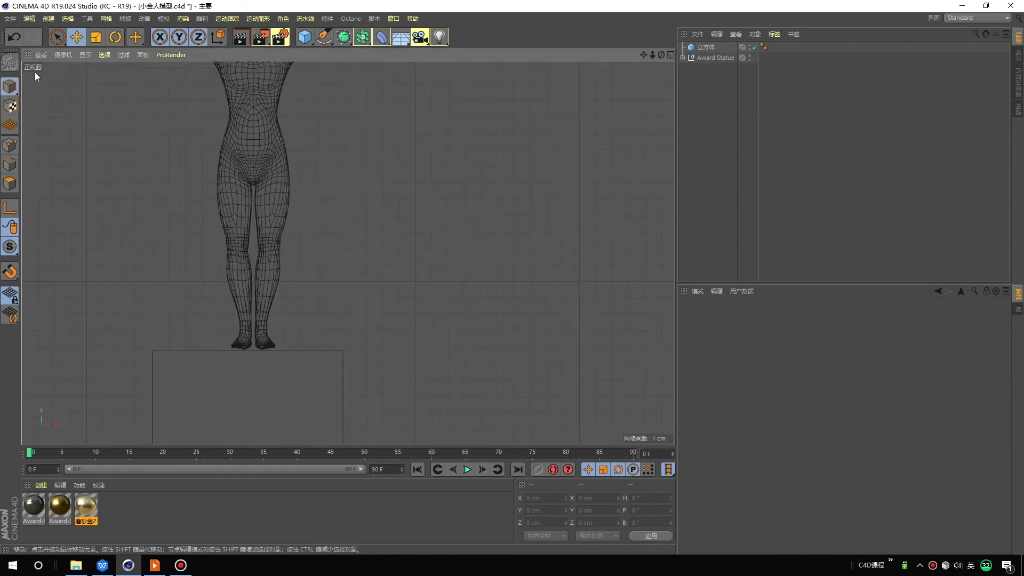
key(F5)
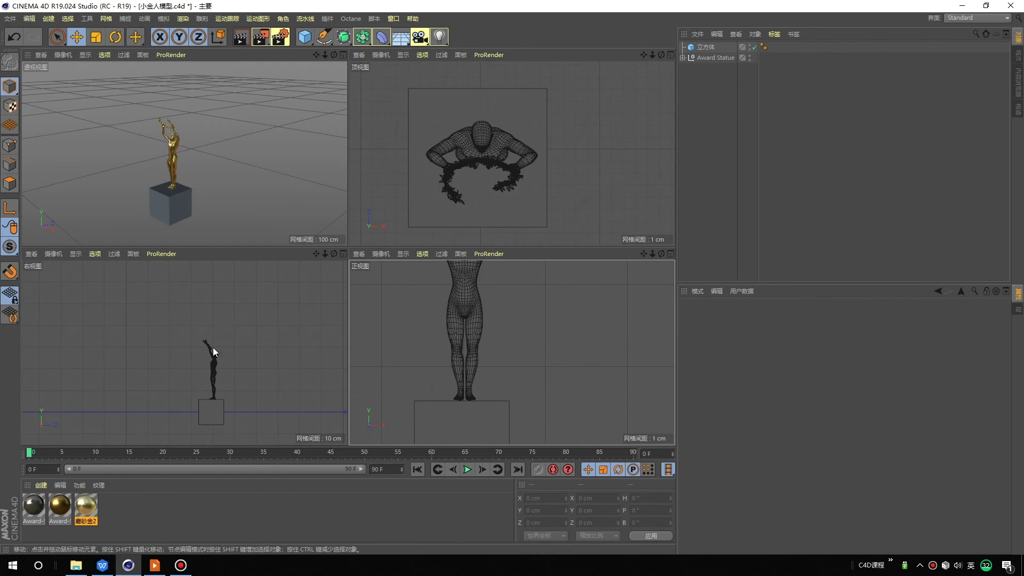
Enlarge the perspective view, check top and front with F2 and F4, then return to four views.
click(202, 156)
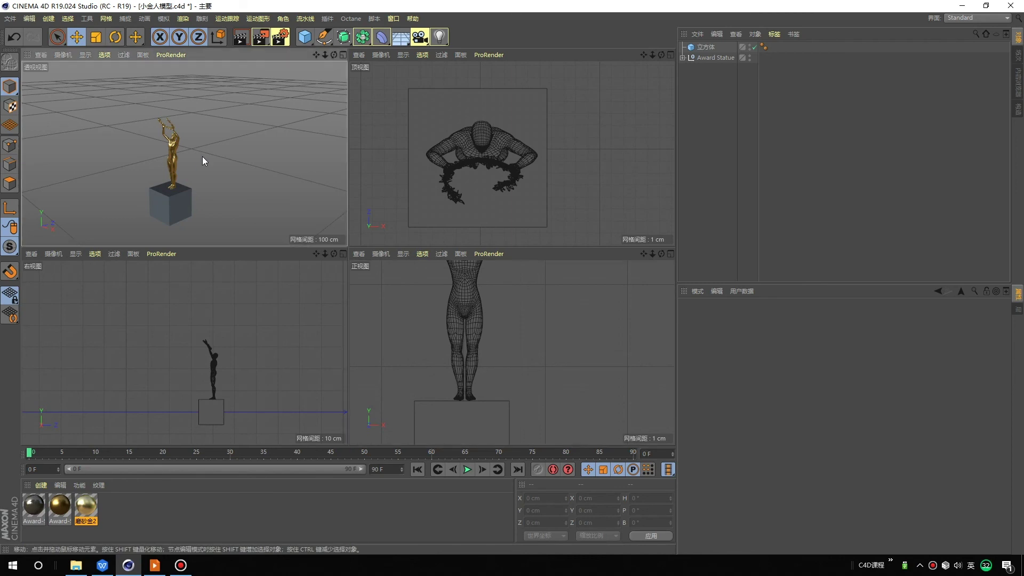
middle_click(204, 156)
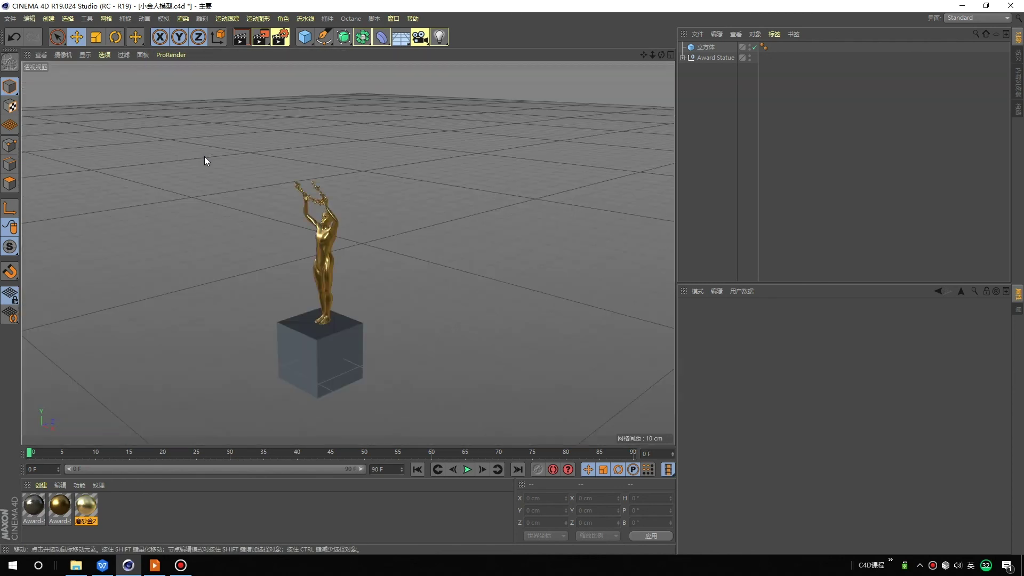
key(F2)
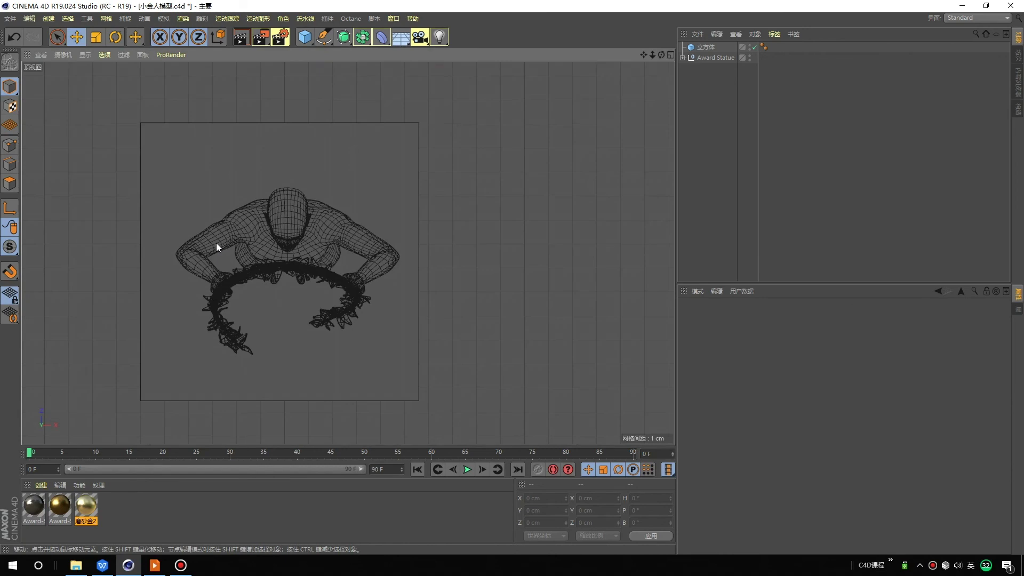
key(F4)
scroll(54, 86, up, 5)
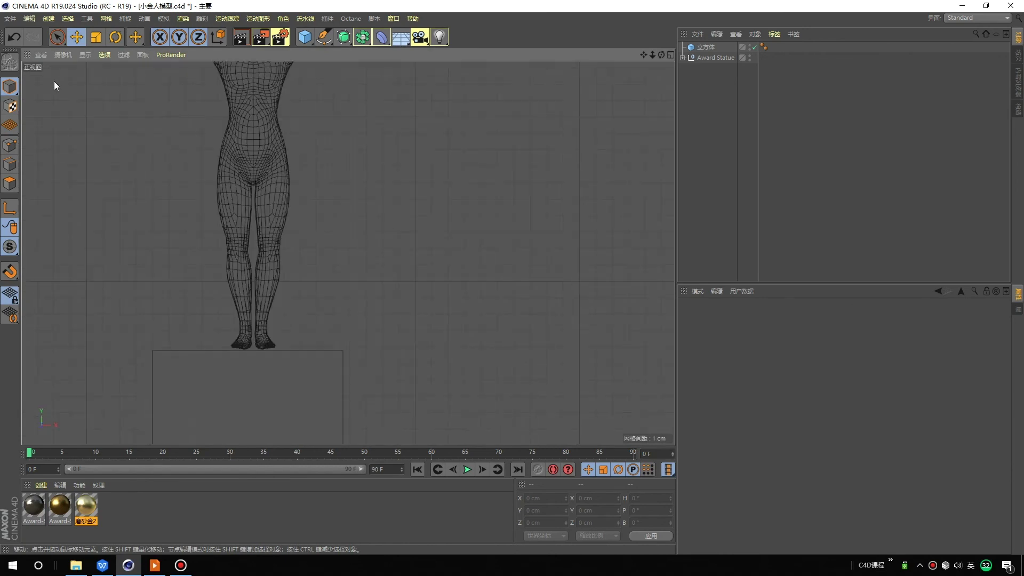
key(F5)
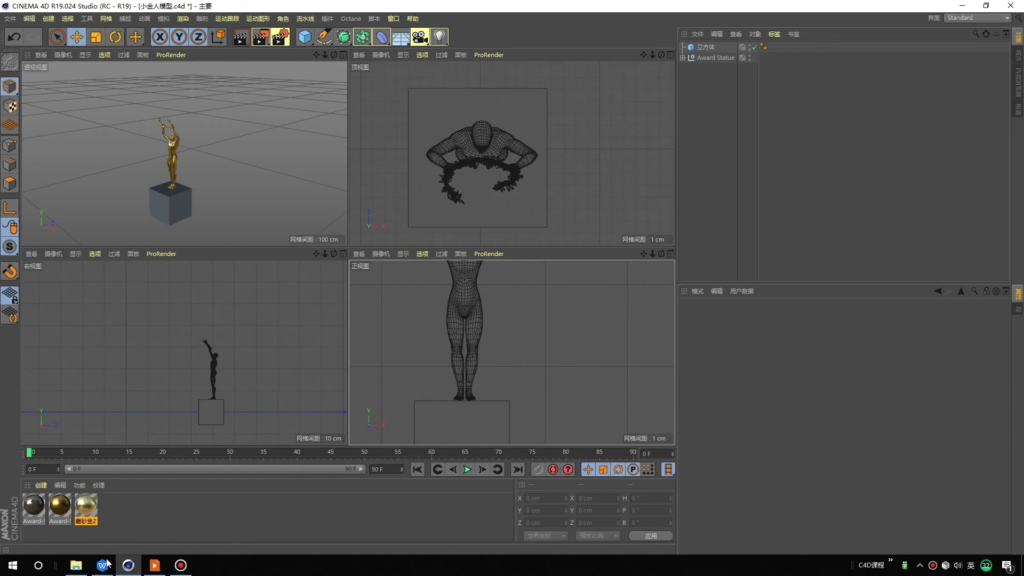
Glance at the slideshow, then return to Cinema 4D with the perspective view enlarged.
click(101, 523)
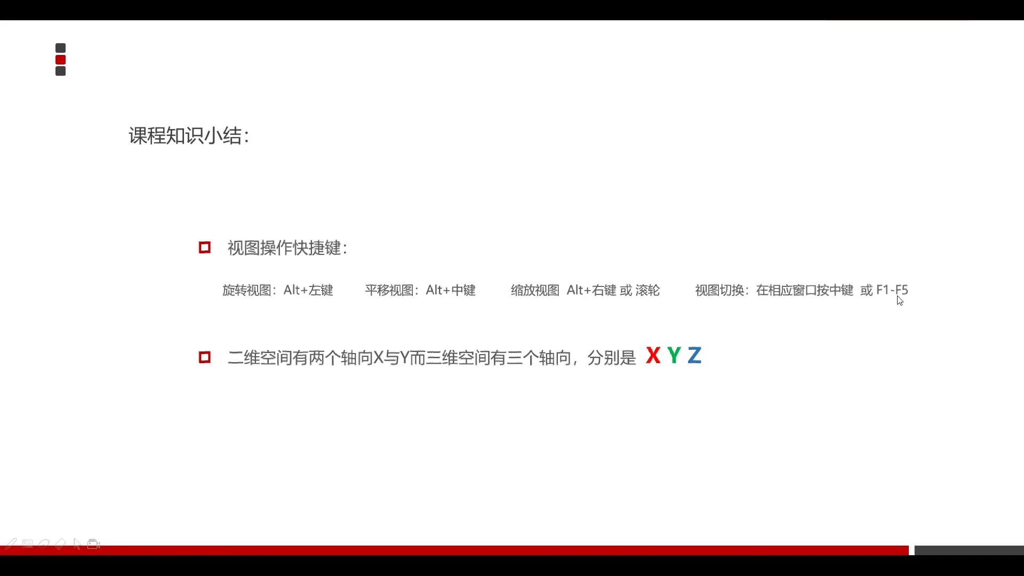
key(alt+Tab)
key(alt+Tab)
middle_click(258, 208)
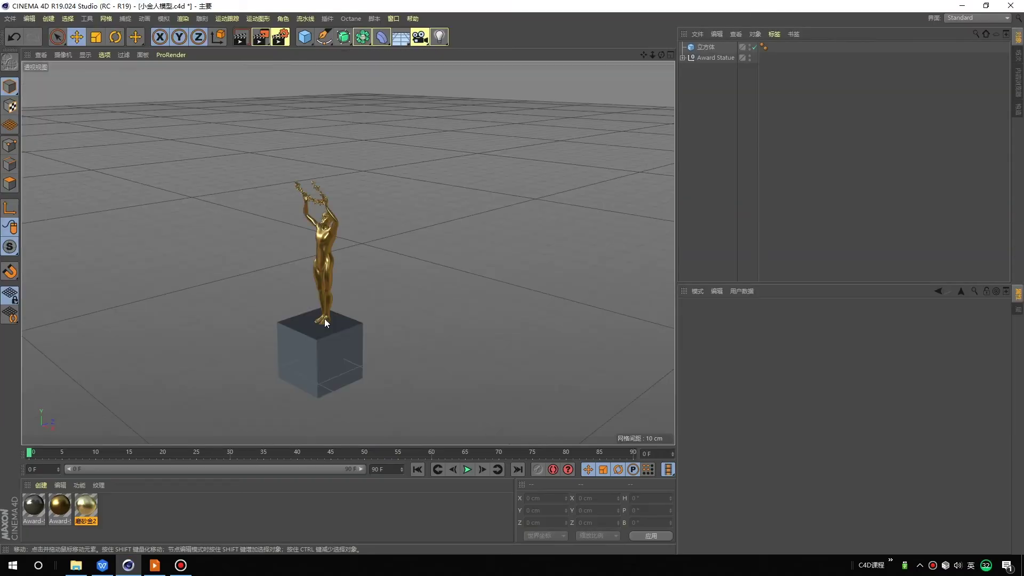
Maximise and restore the perspective, top, front and right views in turn, then view the slideshow.
middle_click(350, 197)
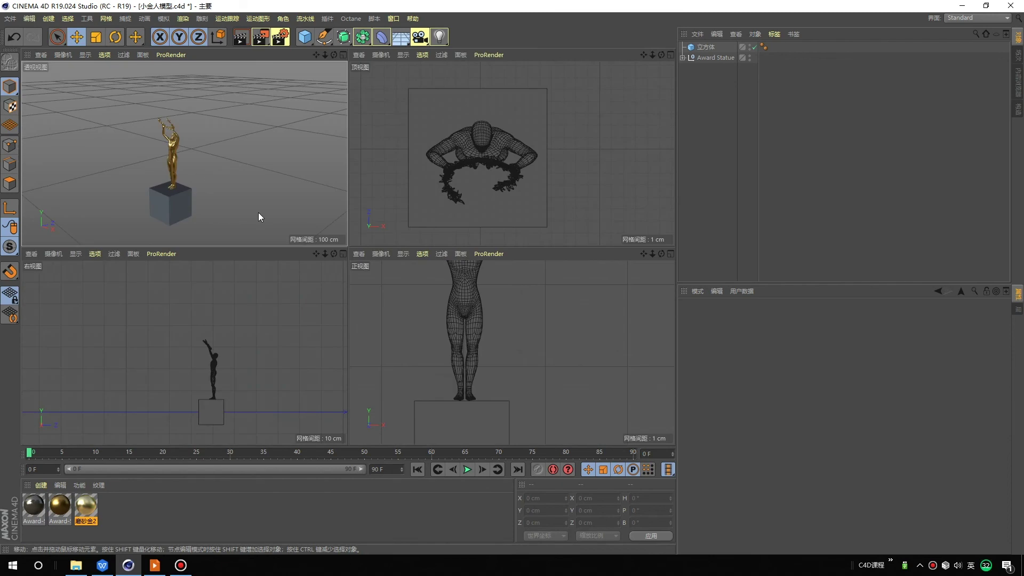
middle_click(197, 173)
middle_click(468, 170)
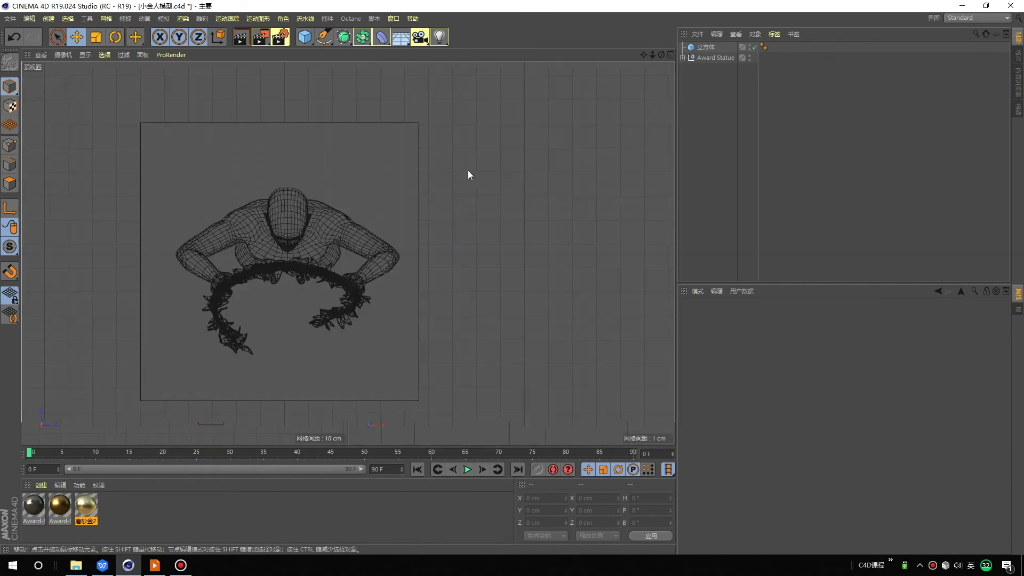
middle_click(469, 171)
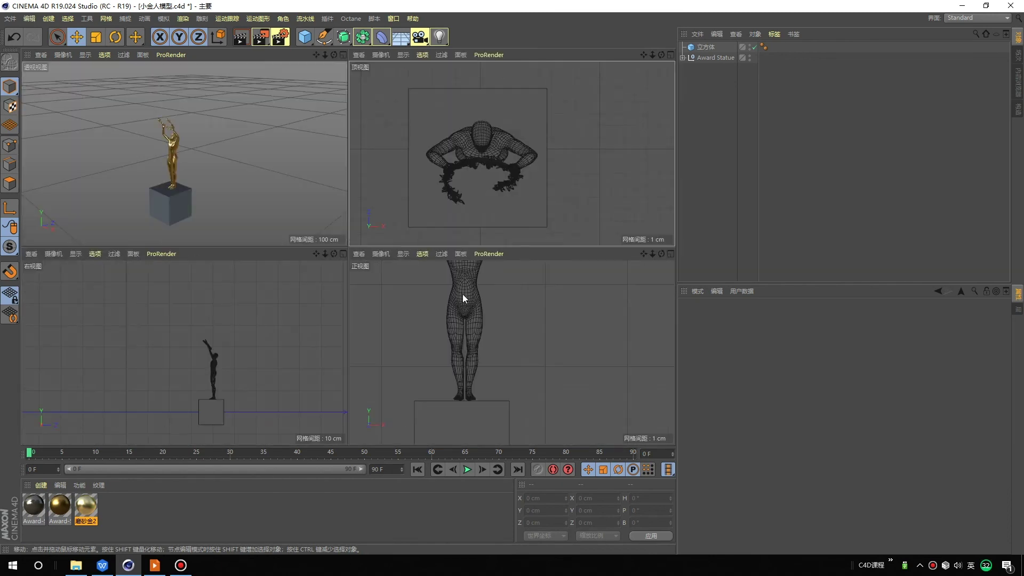
middle_click(463, 295)
middle_click(462, 293)
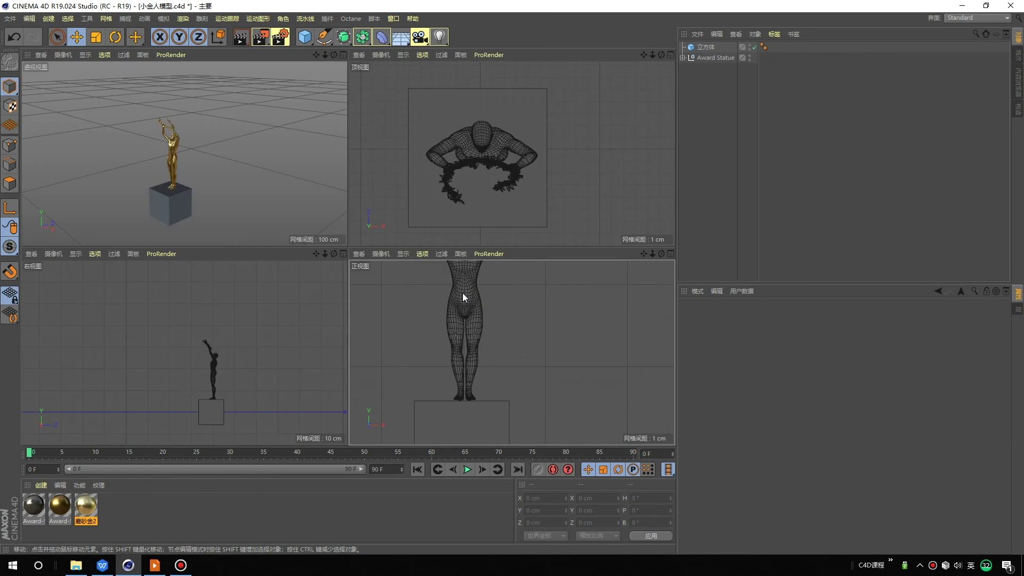
middle_click(264, 315)
middle_click(256, 165)
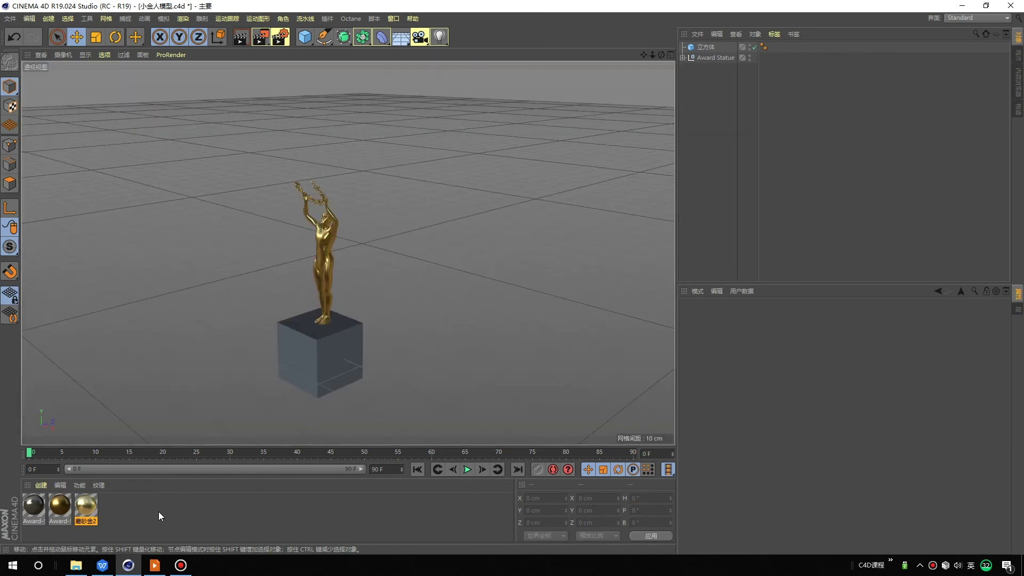
click(155, 565)
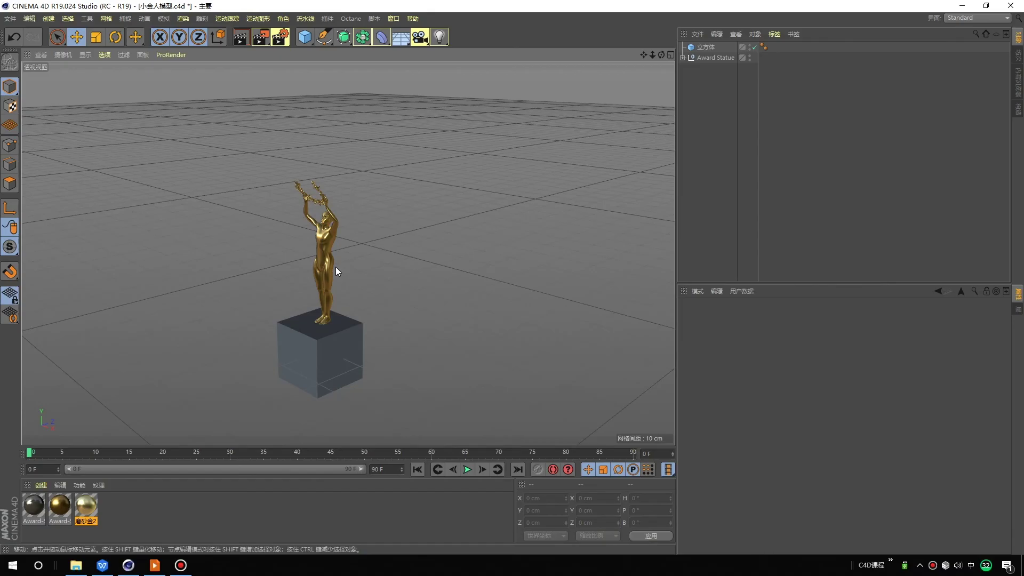
Select the cube base under the statue, zoom in on it, then return to the summary slide.
click(696, 60)
click(710, 46)
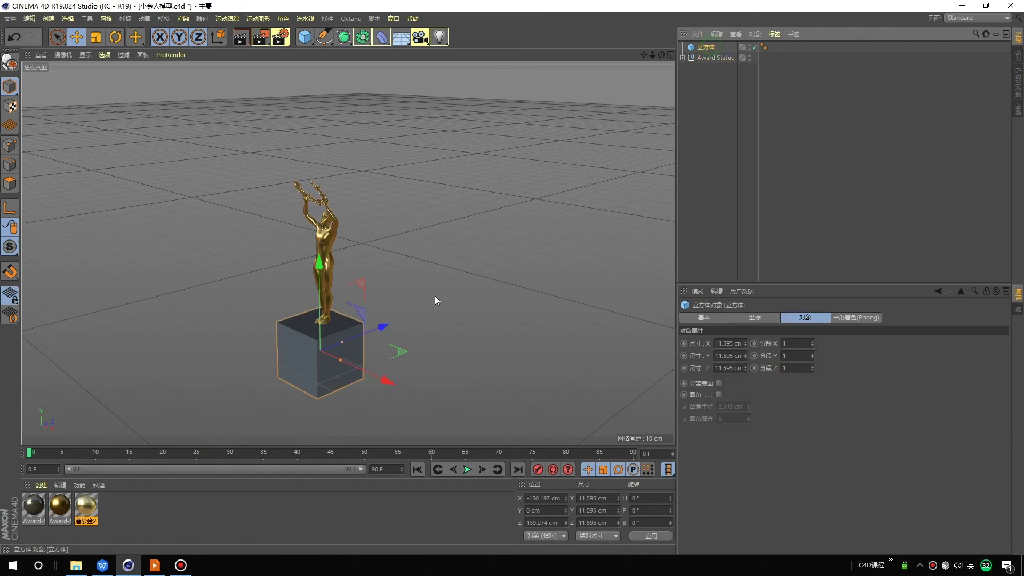
scroll(353, 327, up, 3)
scroll(351, 324, up, 3)
scroll(351, 324, up, 3)
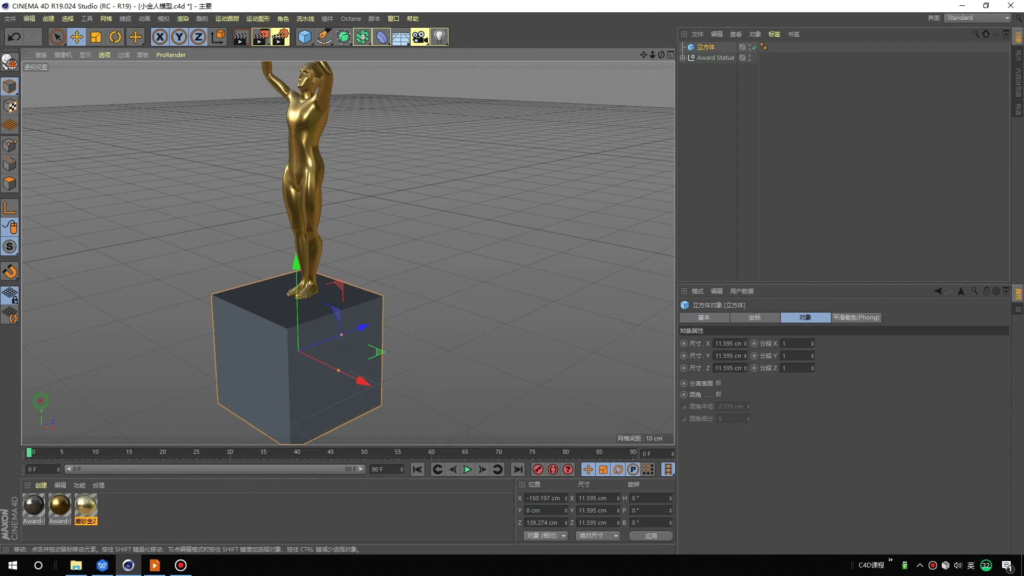
drag(67, 402, 128, 335)
click(154, 566)
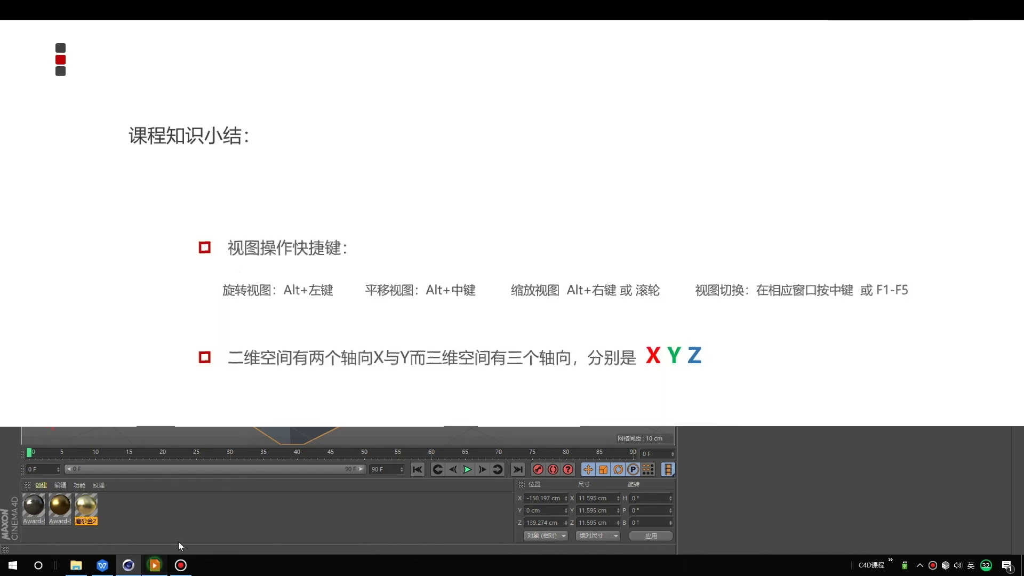